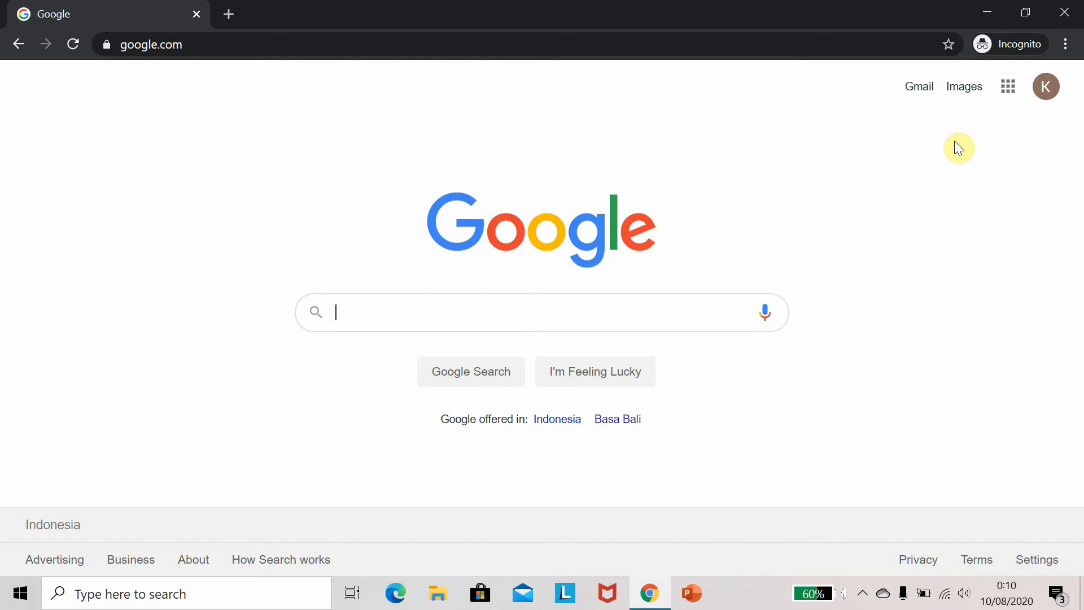
Open Google Sheets from the Google apps launcher and try to start a blank spreadsheet
{"action": "left_click", "coordinate": [1009, 88]}
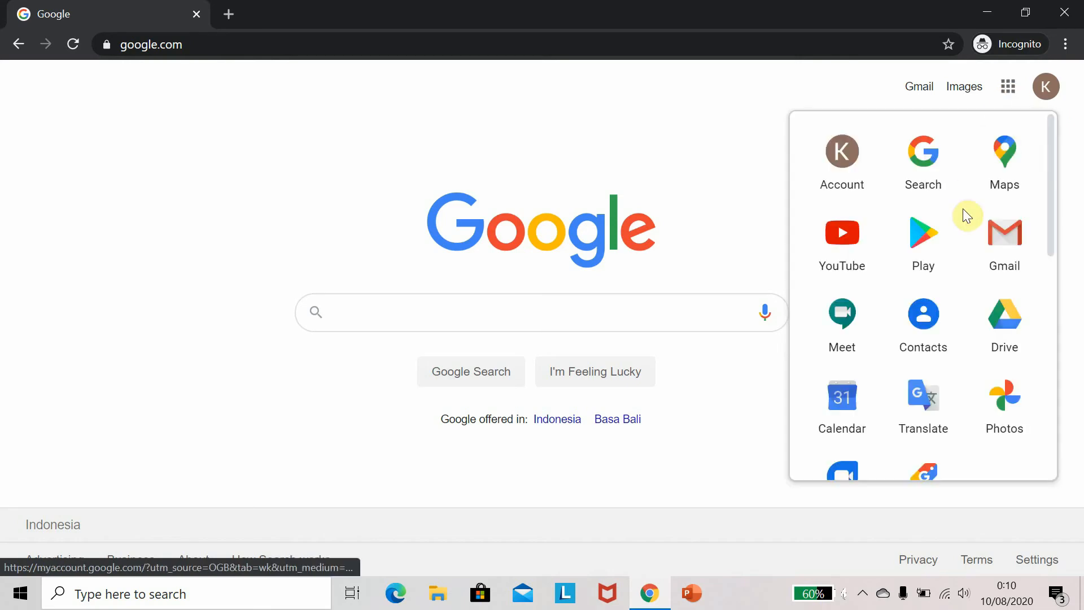
{"action": "scroll", "coordinate": [965, 226], "scroll_direction": "down", "scroll_amount": 3}
{"action": "scroll", "coordinate": [917, 316], "scroll_direction": "down", "scroll_amount": 1}
{"action": "scroll", "coordinate": [931, 338], "scroll_direction": "down", "scroll_amount": 2}
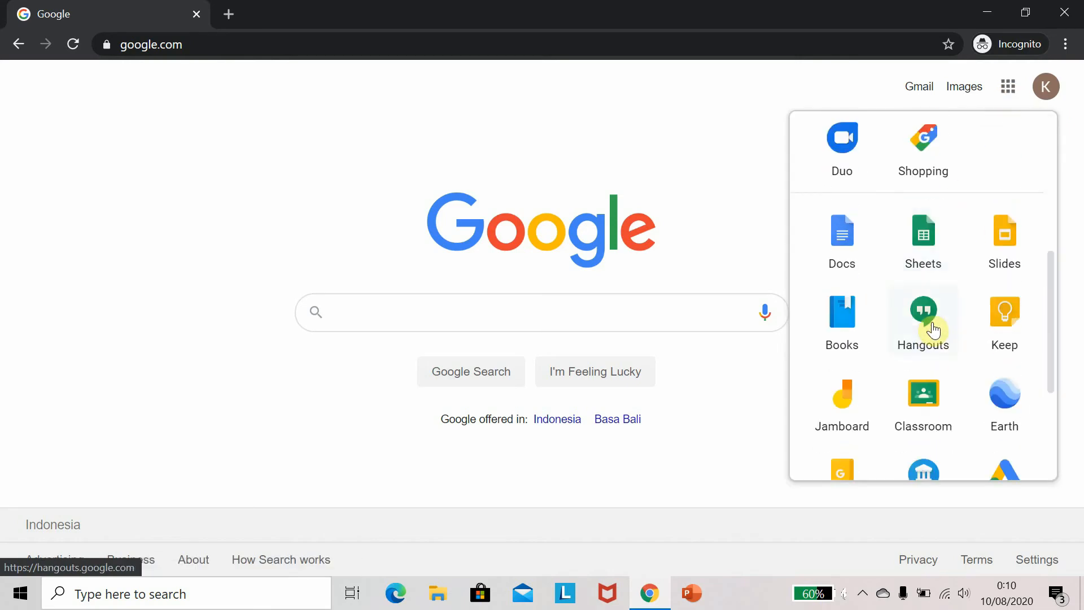
{"action": "left_click", "coordinate": [934, 247]}
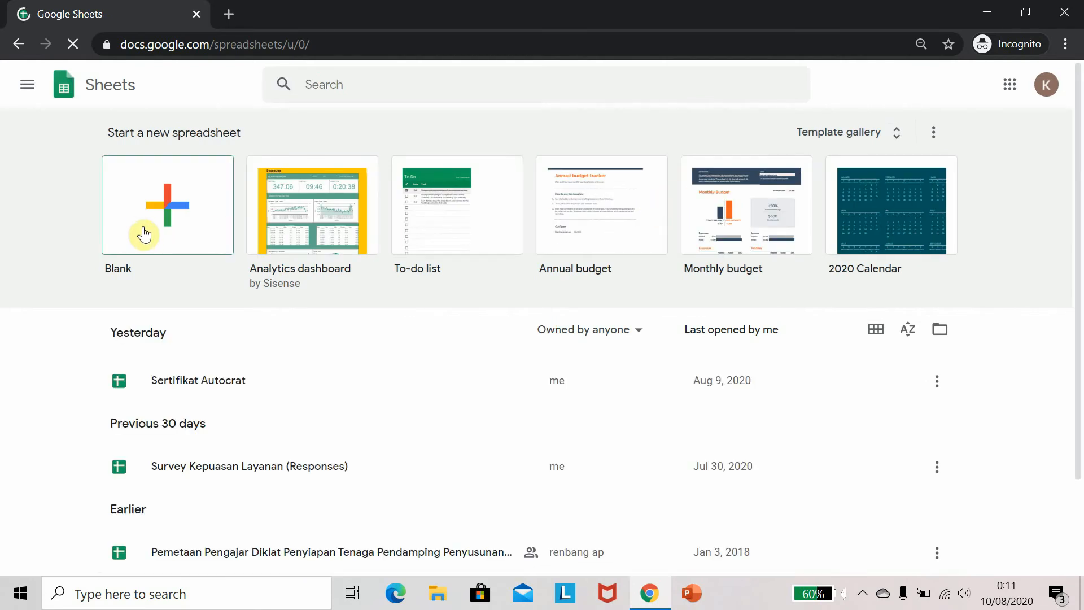
{"action": "left_click", "coordinate": [149, 219]}
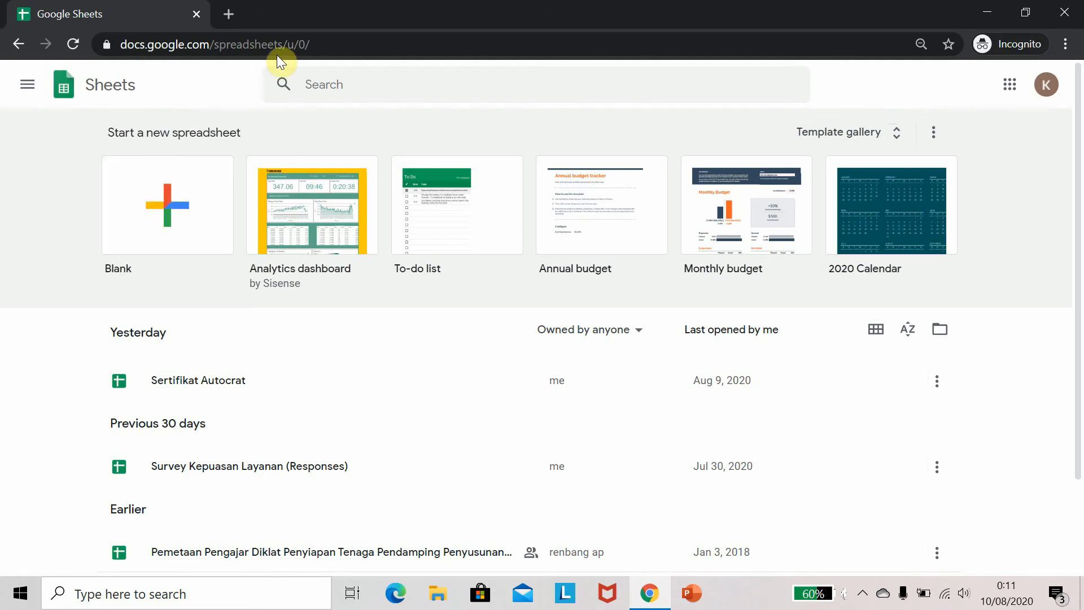
Open Google Drive from the apps launcher in a new tab and close the Google Sheets tab
{"action": "left_click", "coordinate": [1008, 87]}
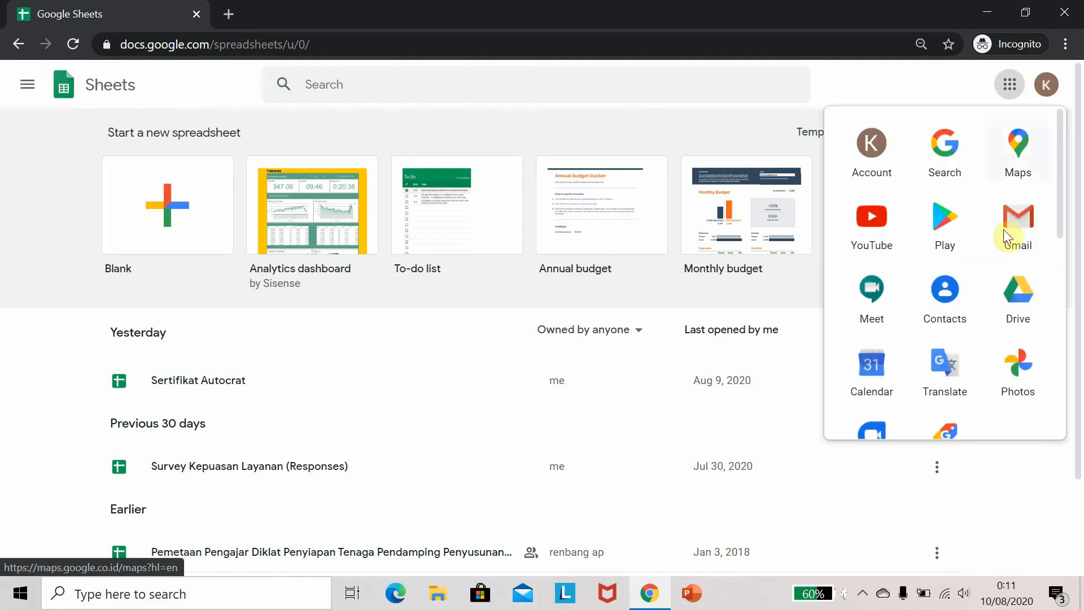
{"action": "left_click", "coordinate": [1017, 294]}
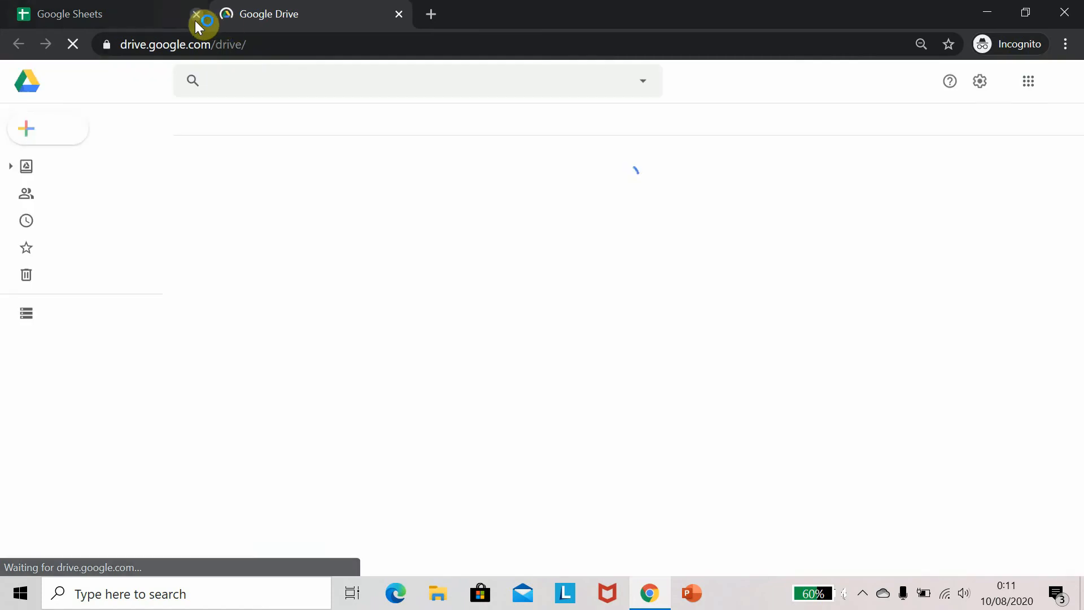
{"action": "left_click", "coordinate": [197, 13]}
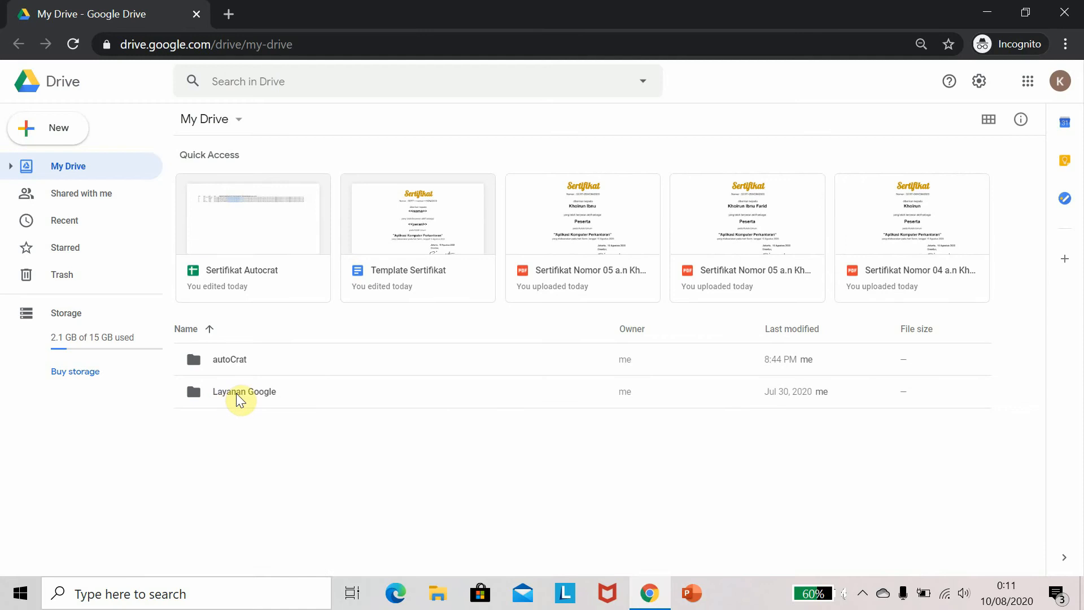
Create a new blank spreadsheet inside the Layanan Google > Google Sheets folder in Drive
{"action": "double_click", "coordinate": [238, 397]}
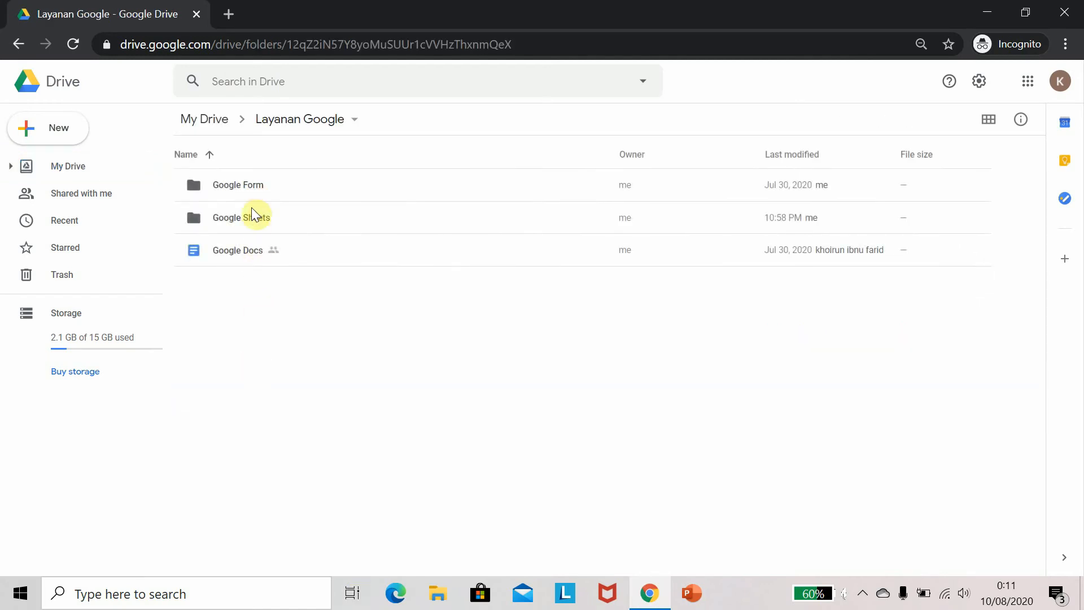
{"action": "double_click", "coordinate": [250, 219]}
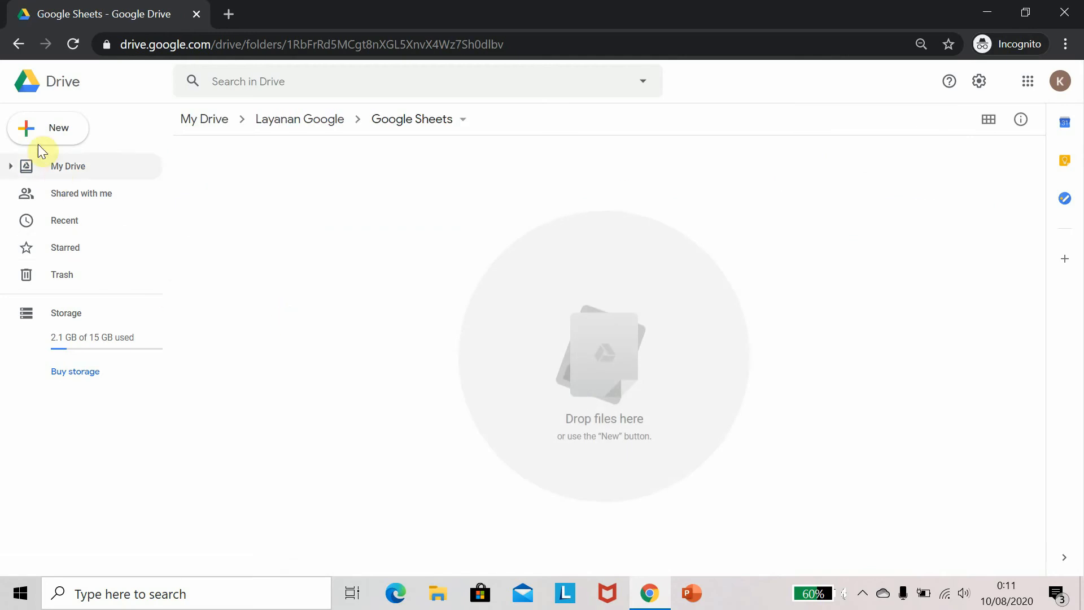
{"action": "left_click", "coordinate": [25, 136]}
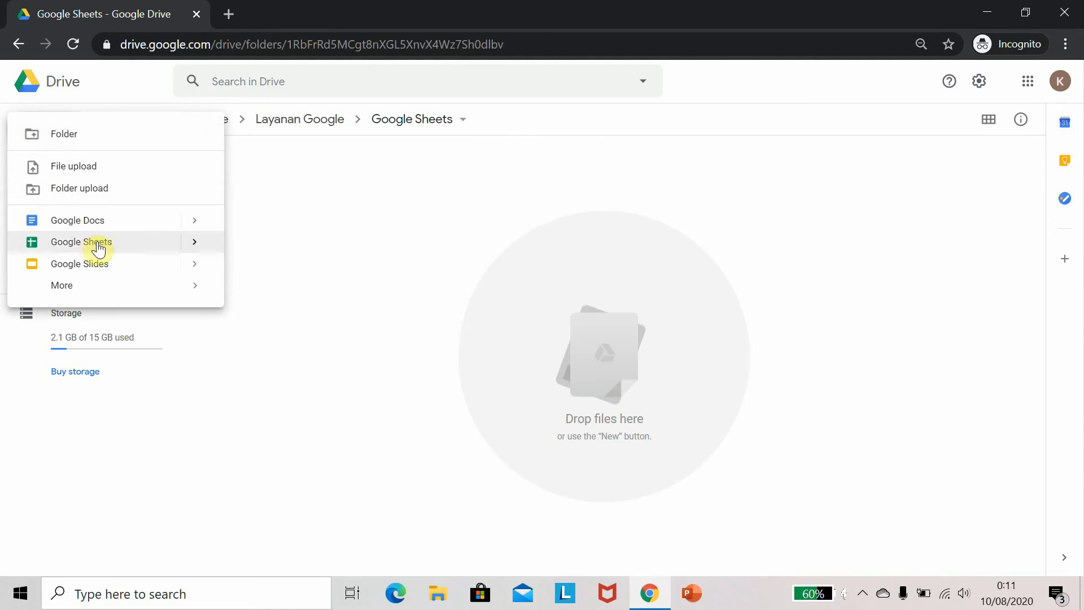
{"action": "mouse_move", "coordinate": [194, 247]}
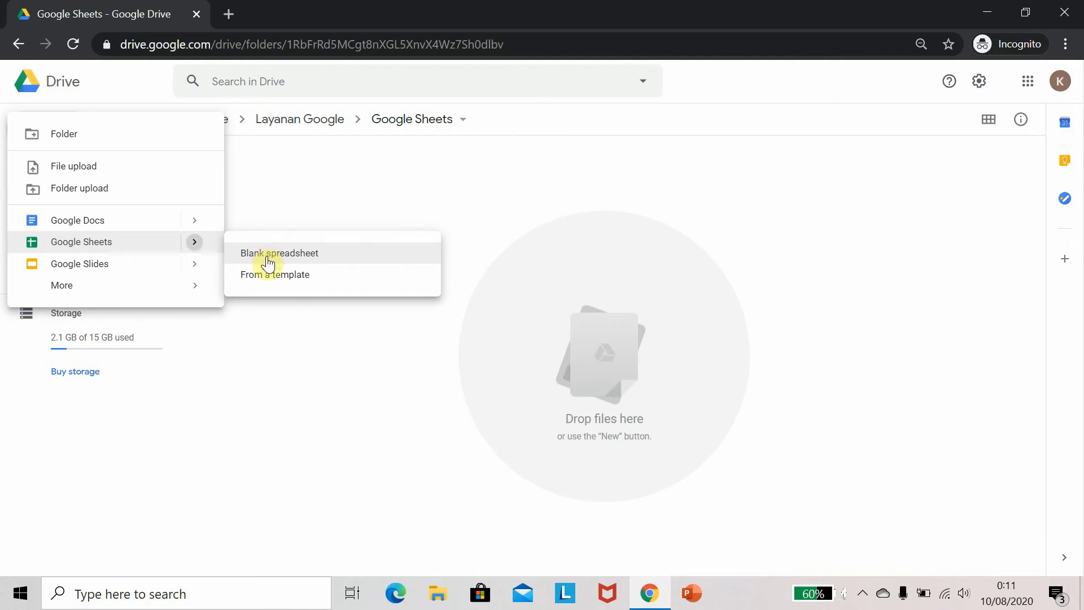
{"action": "left_click", "coordinate": [266, 278]}
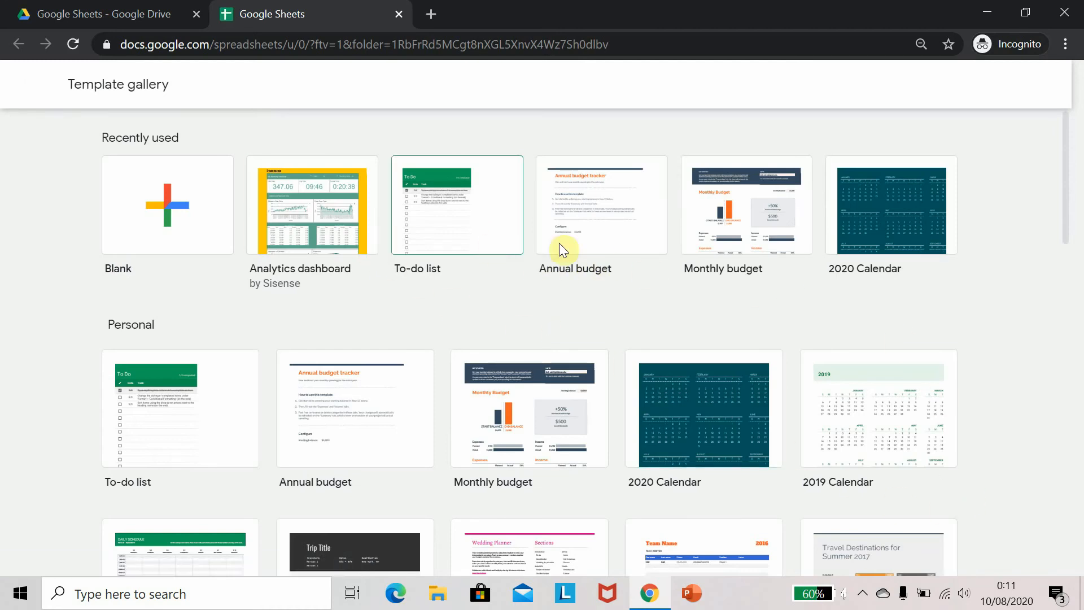
{"action": "scroll", "coordinate": [982, 319], "scroll_direction": "down", "scroll_amount": 1}
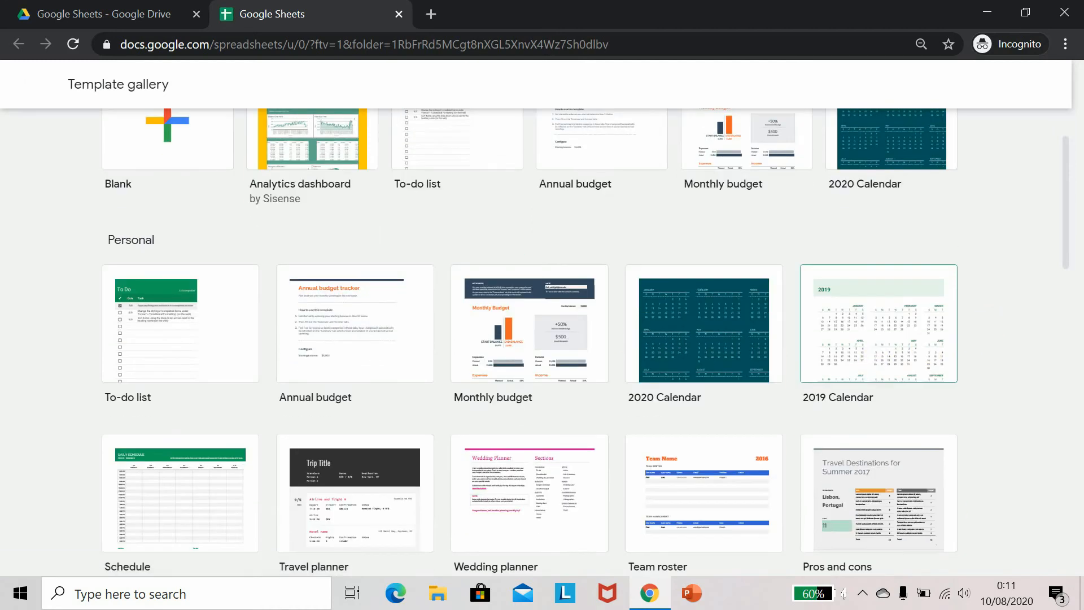
{"action": "scroll", "coordinate": [871, 358], "scroll_direction": "down", "scroll_amount": 1}
{"action": "scroll", "coordinate": [871, 361], "scroll_direction": "up", "scroll_amount": 2}
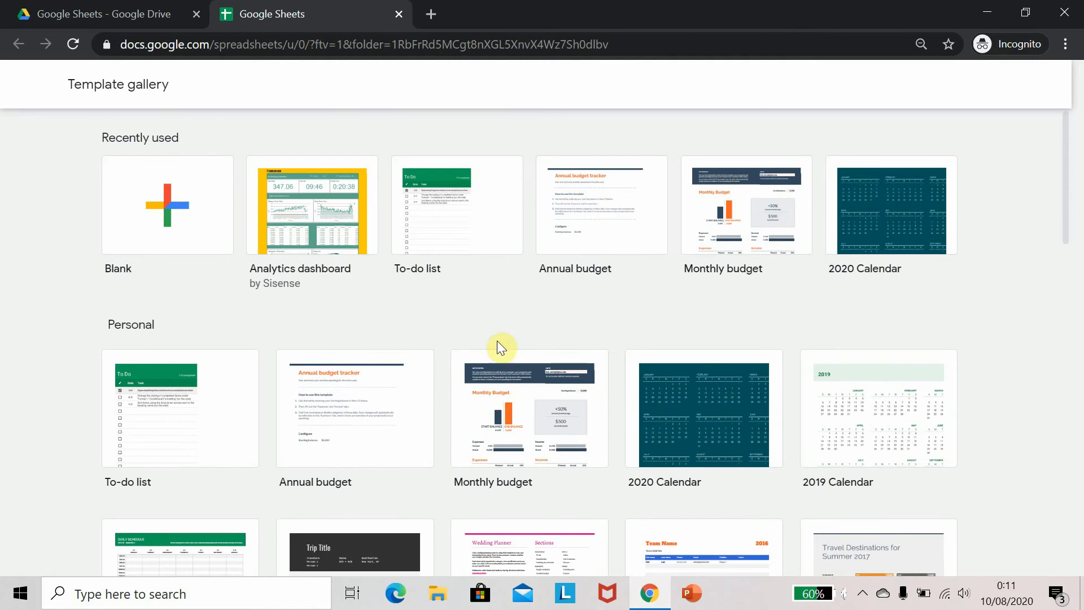
{"action": "left_click", "coordinate": [221, 228]}
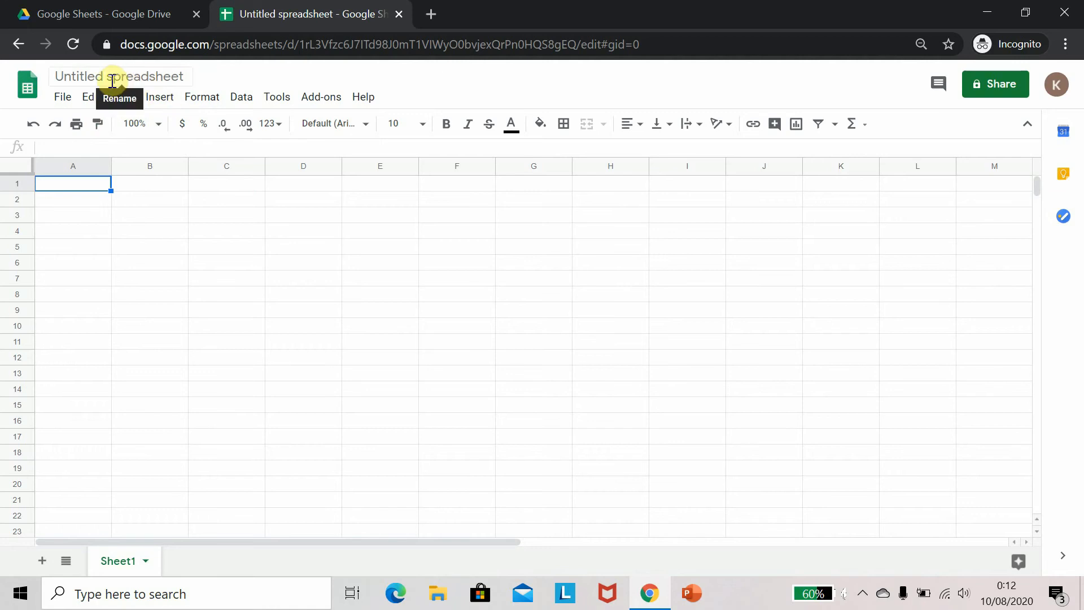
Rename the untitled spreadsheet Pengenalan
{"action": "left_click", "coordinate": [58, 77]}
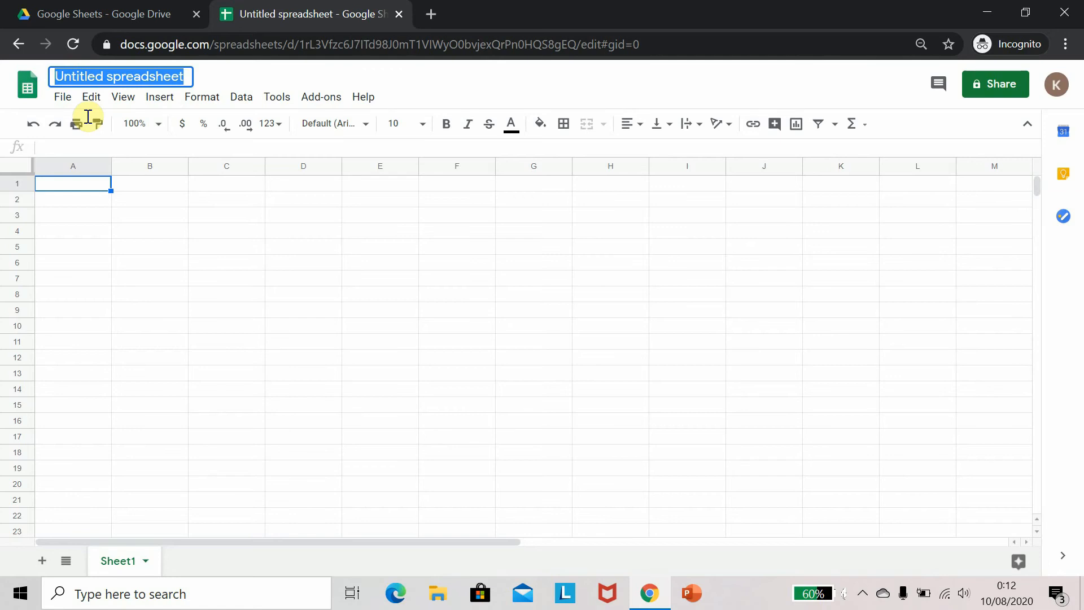
{"action": "type", "text": "Pengen"}
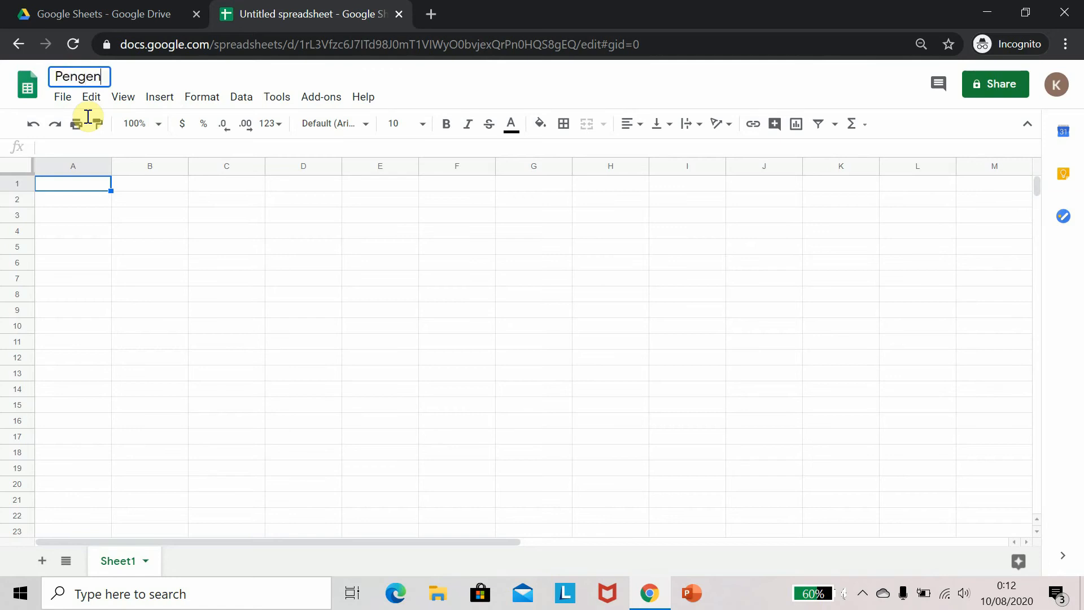
{"action": "type", "text": "alan"}
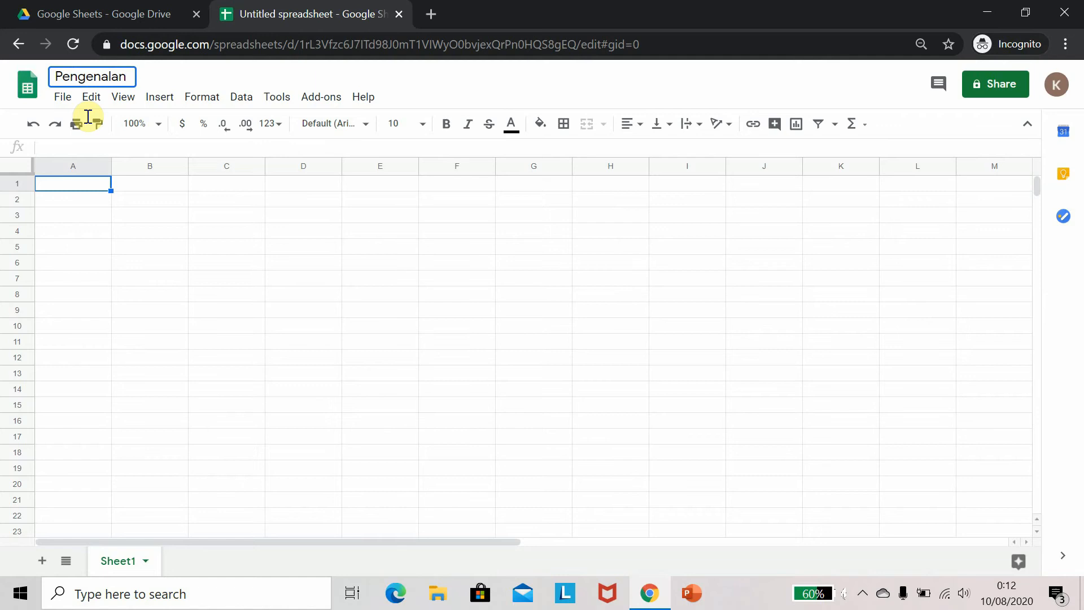
{"action": "left_click", "coordinate": [119, 205]}
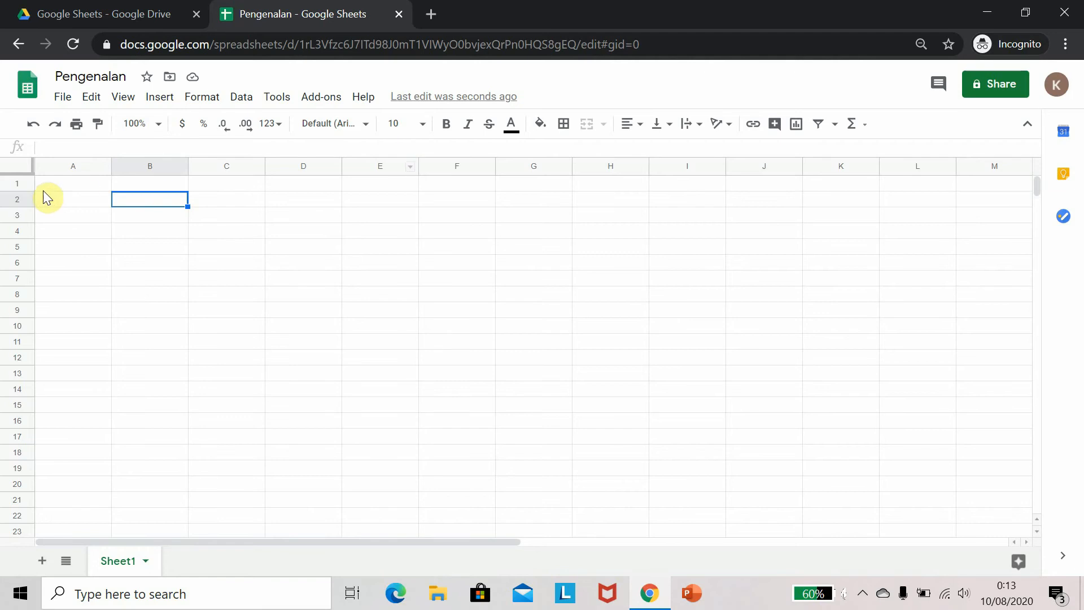
Select cell A1, then the whole column A, then the whole row 1
{"action": "left_click", "coordinate": [70, 183]}
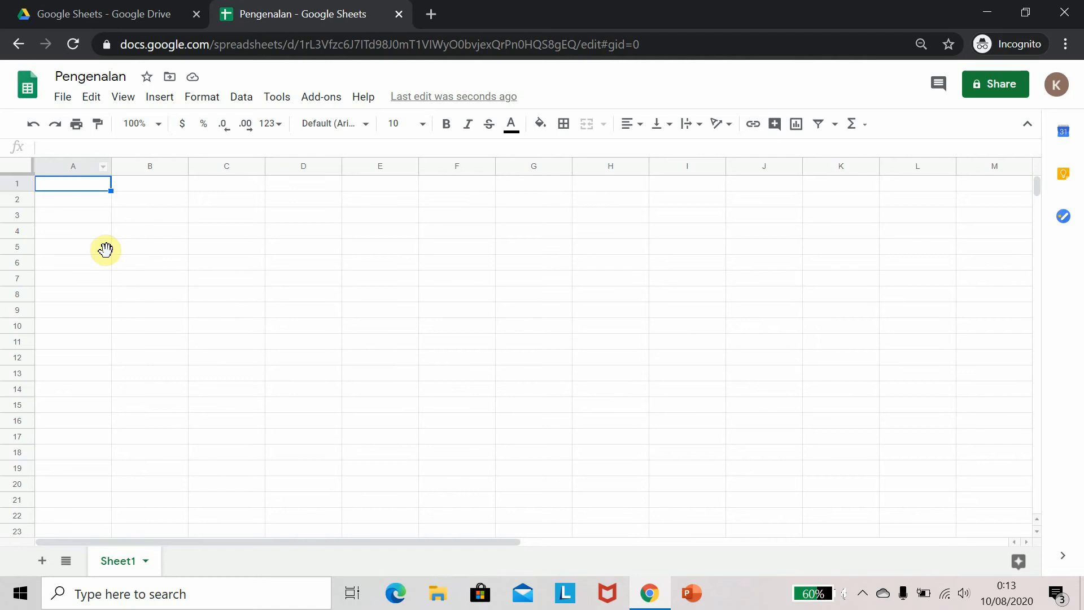
{"action": "left_click", "coordinate": [73, 164]}
{"action": "left_click", "coordinate": [17, 184]}
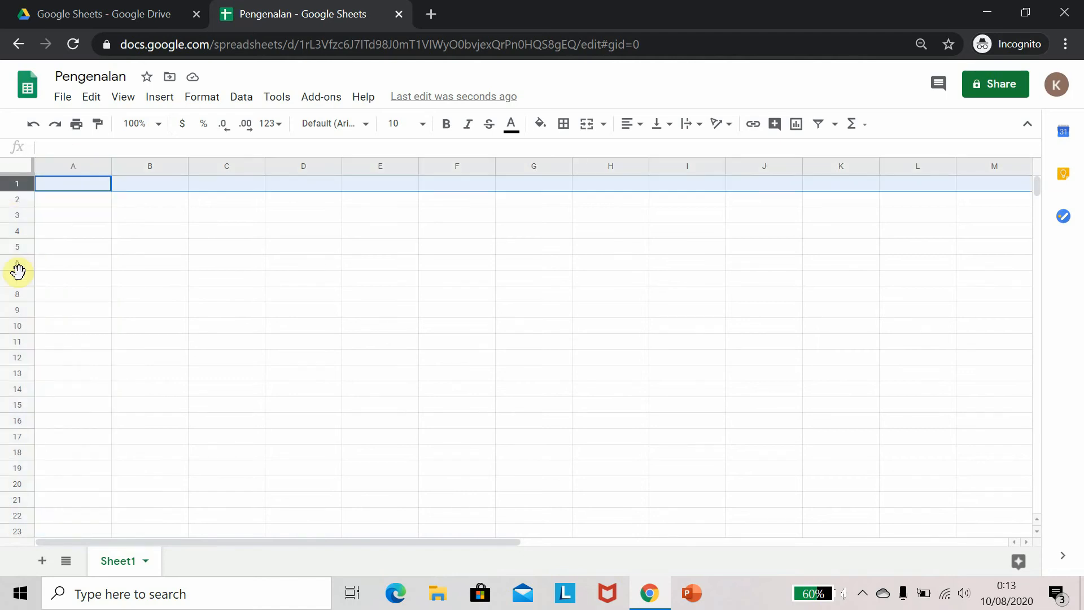
Rename the Sheet1 tab to Data
{"action": "right_click", "coordinate": [127, 565]}
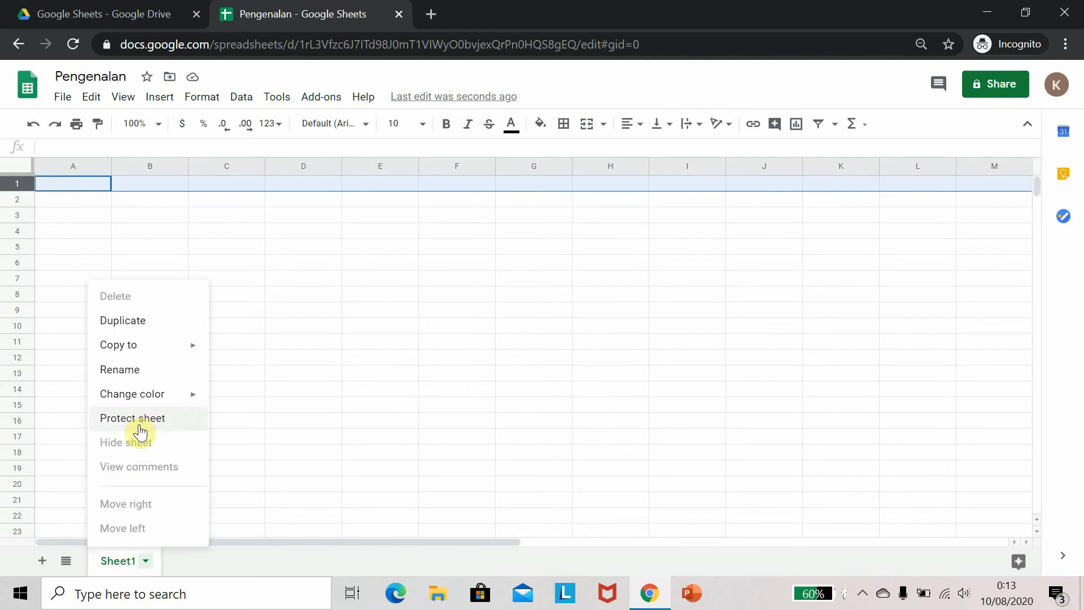
{"action": "double_click", "coordinate": [118, 560]}
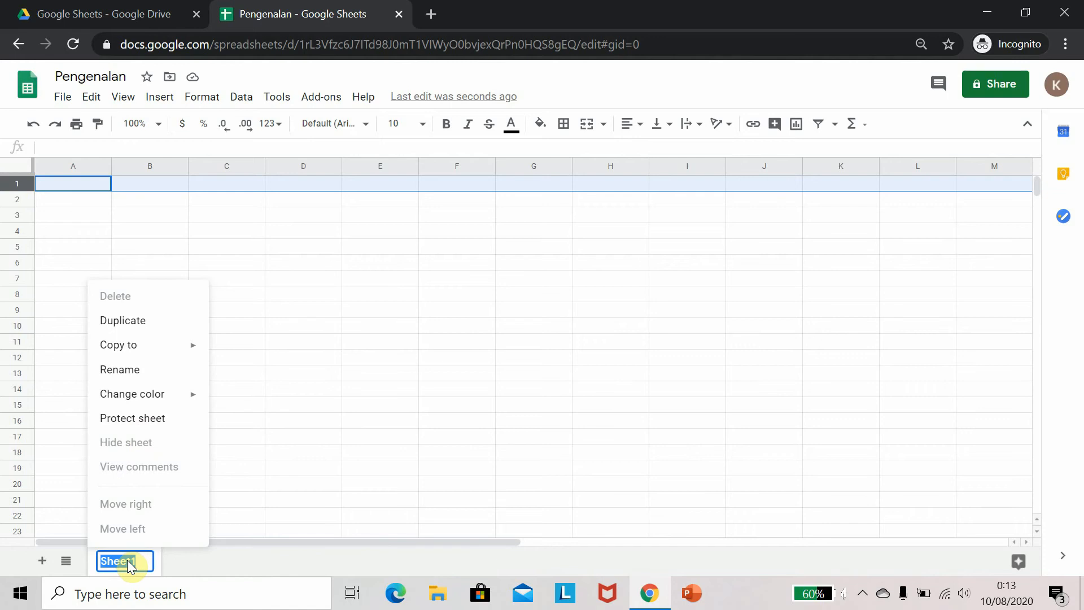
{"action": "type", "text": "Data"}
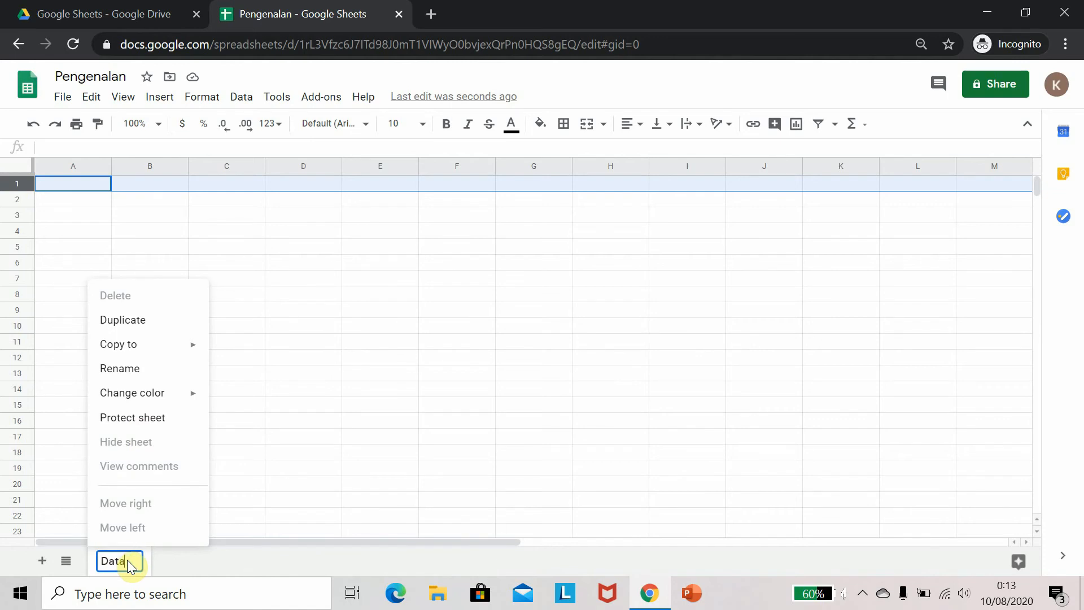
{"action": "left_click", "coordinate": [308, 500]}
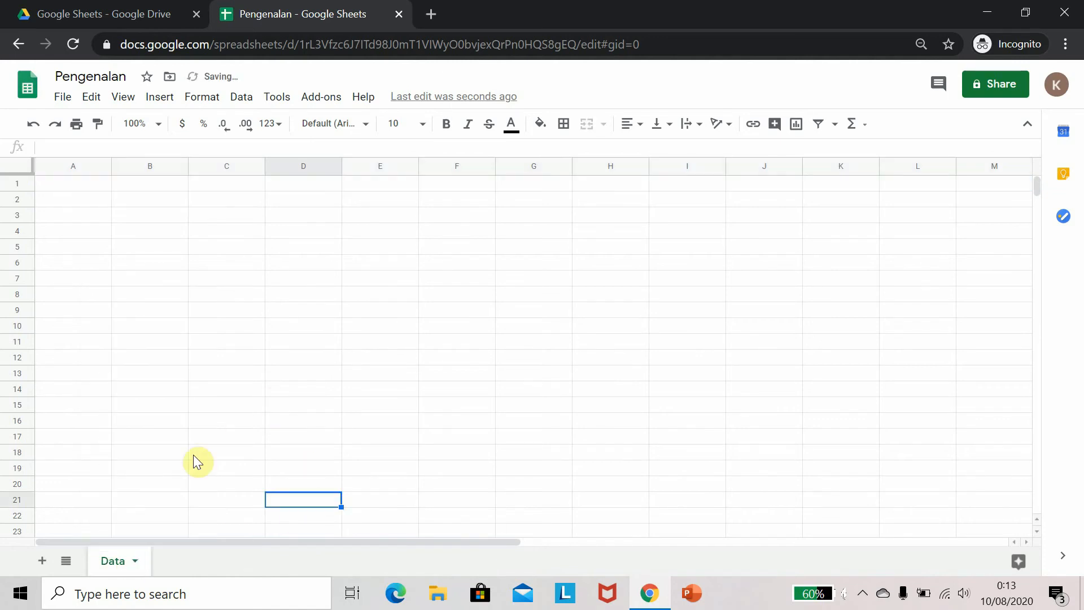
Add a new sheet to the spreadsheet and switch back to the Data sheet
{"action": "left_click", "coordinate": [42, 564]}
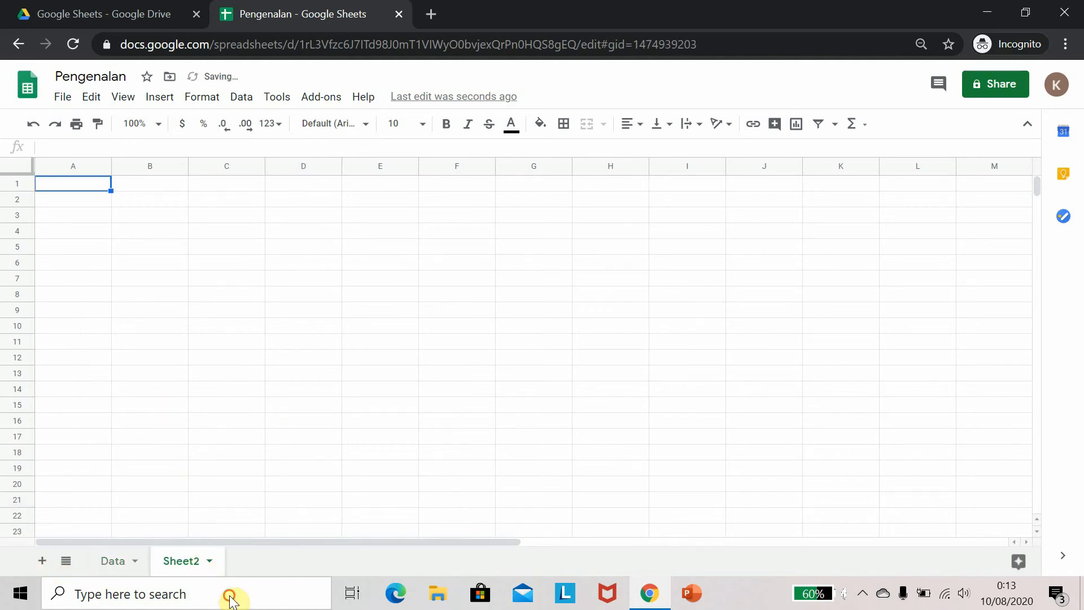
{"action": "left_click", "coordinate": [116, 560]}
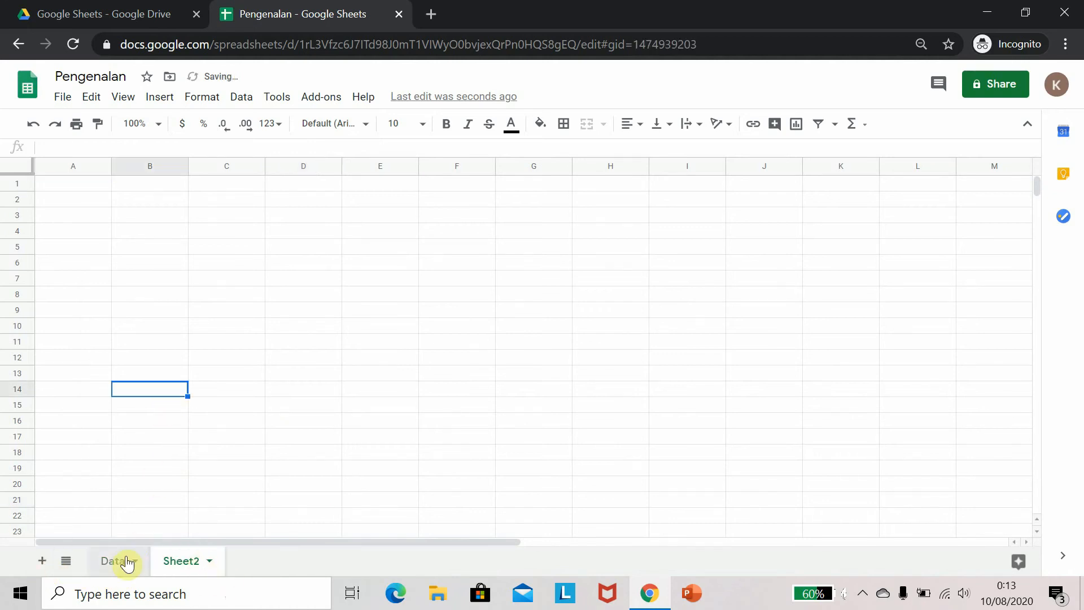
{"action": "left_click", "coordinate": [94, 312]}
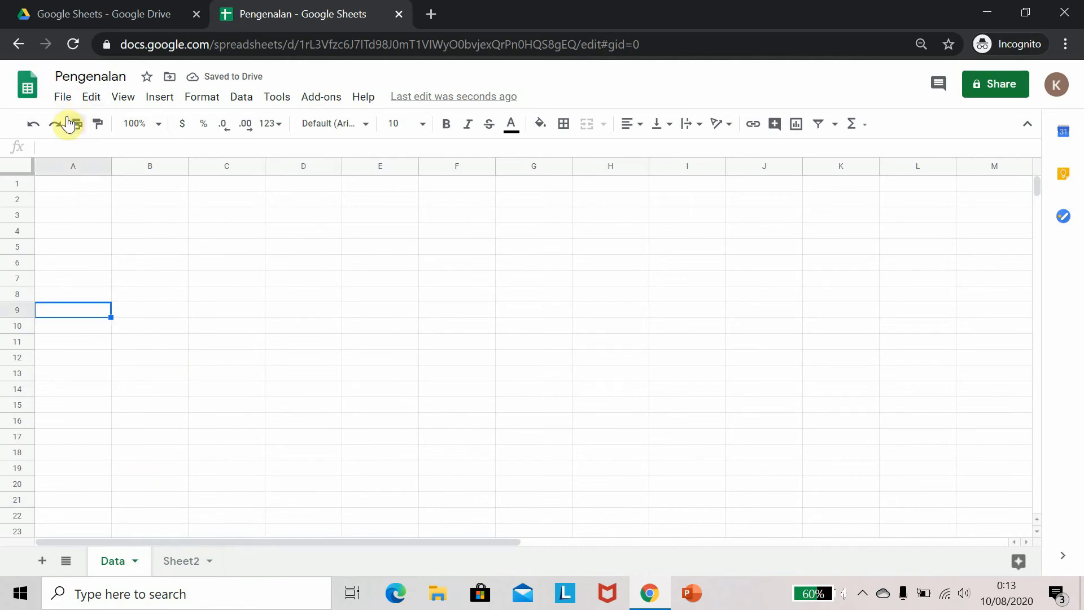
Browse the File, View, Insert and Add-ons menus to review their commands
{"action": "left_click", "coordinate": [61, 98]}
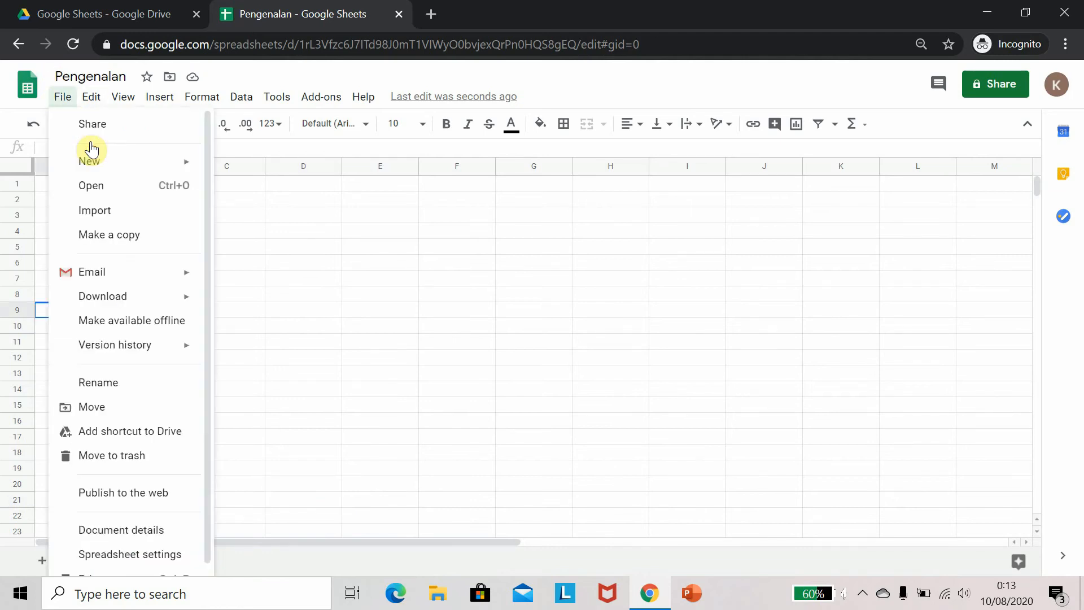
{"action": "left_click", "coordinate": [92, 97]}
{"action": "mouse_move", "coordinate": [58, 102]}
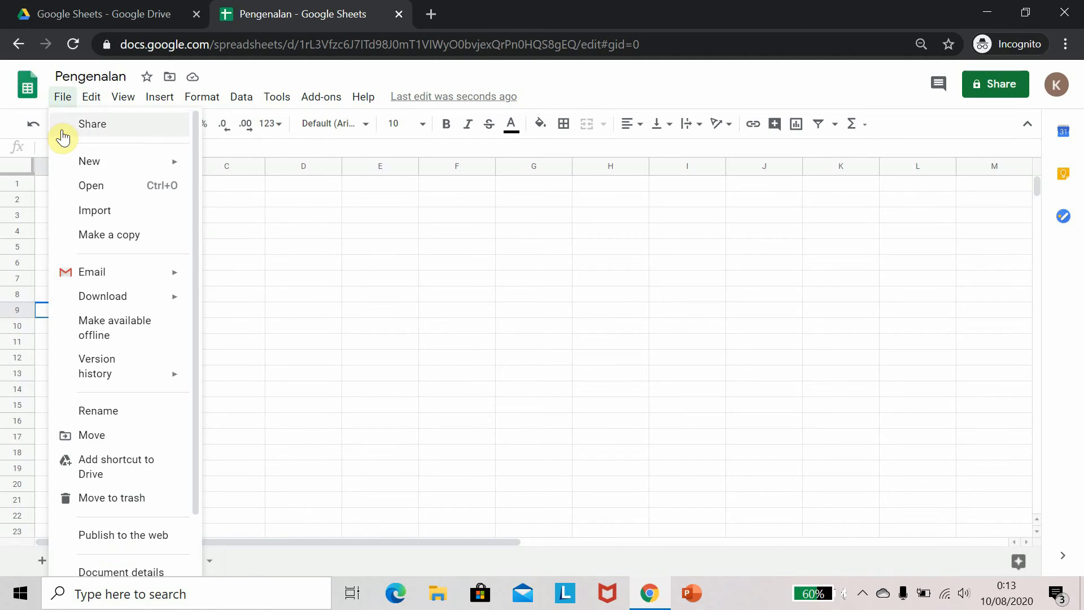
{"action": "scroll", "coordinate": [101, 349], "scroll_direction": "down", "scroll_amount": 1}
{"action": "scroll", "coordinate": [104, 283], "scroll_direction": "up", "scroll_amount": 1}
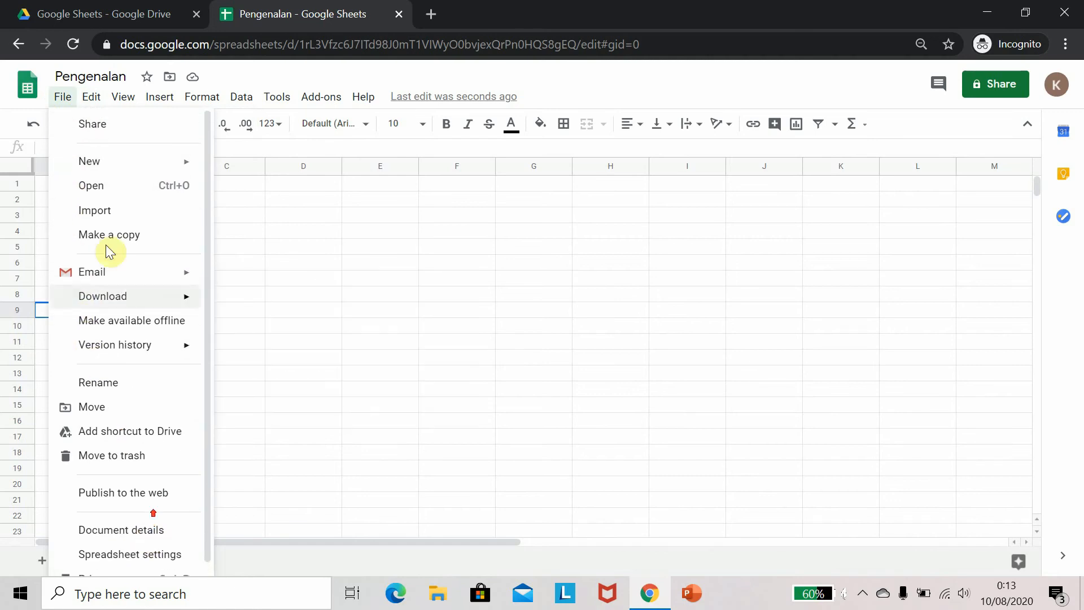
{"action": "mouse_move", "coordinate": [100, 107]}
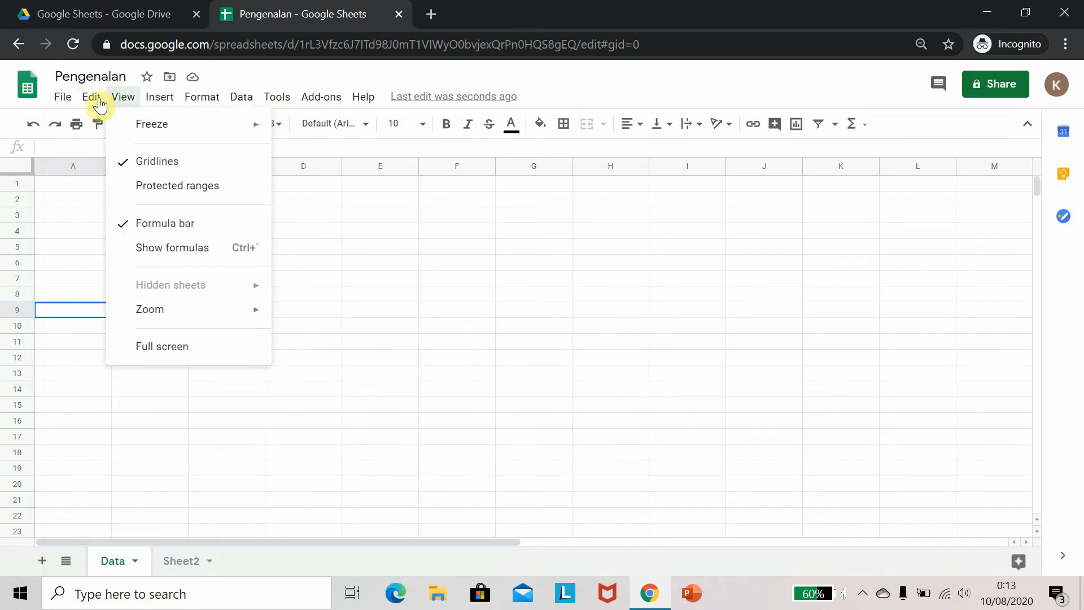
{"action": "mouse_move", "coordinate": [136, 106]}
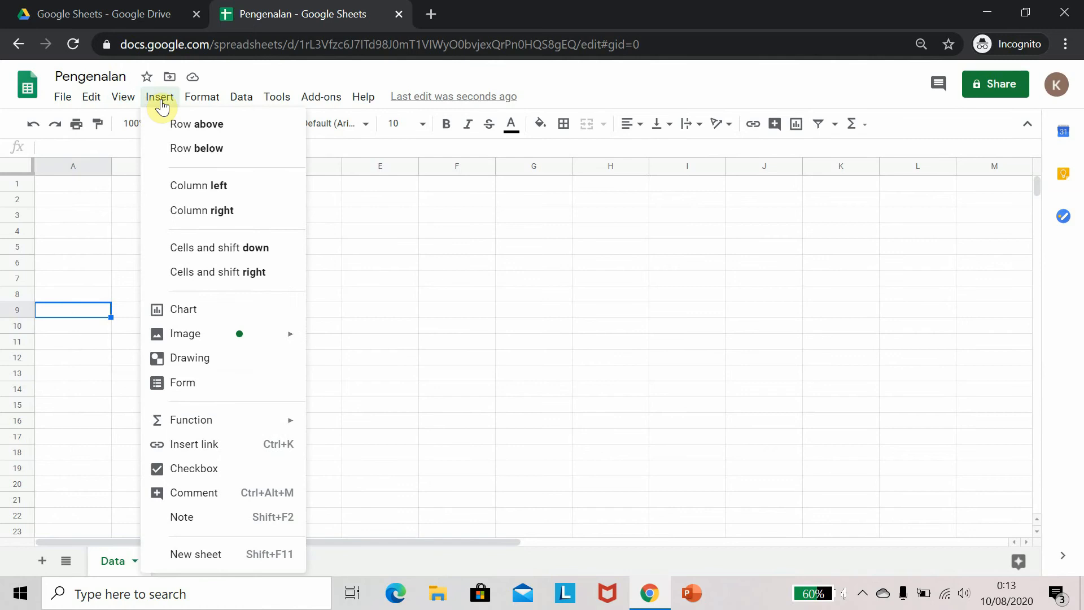
{"action": "mouse_move", "coordinate": [241, 107]}
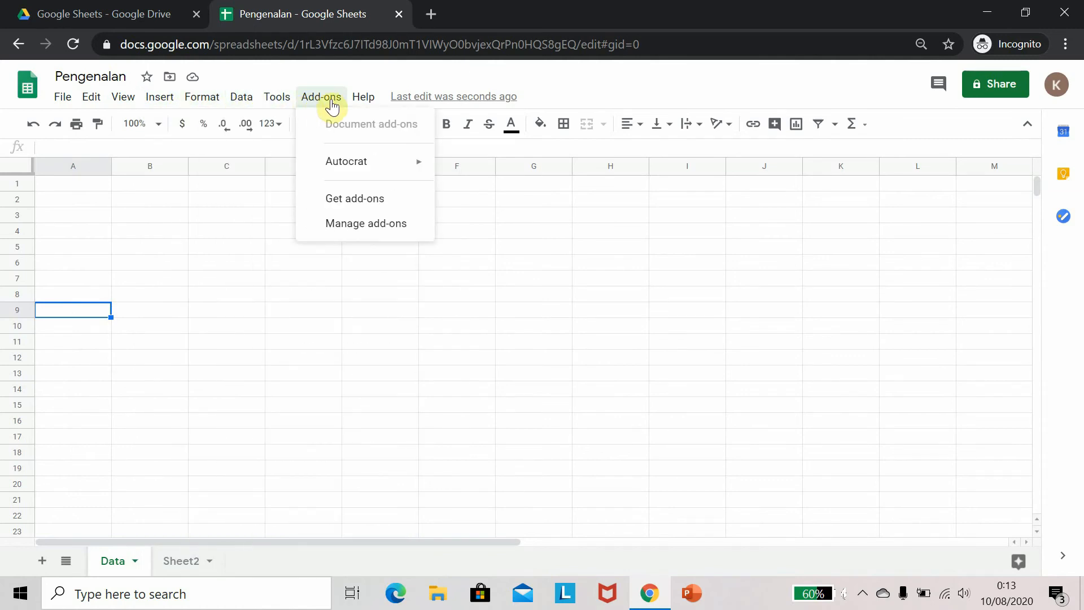
{"action": "left_click", "coordinate": [219, 204]}
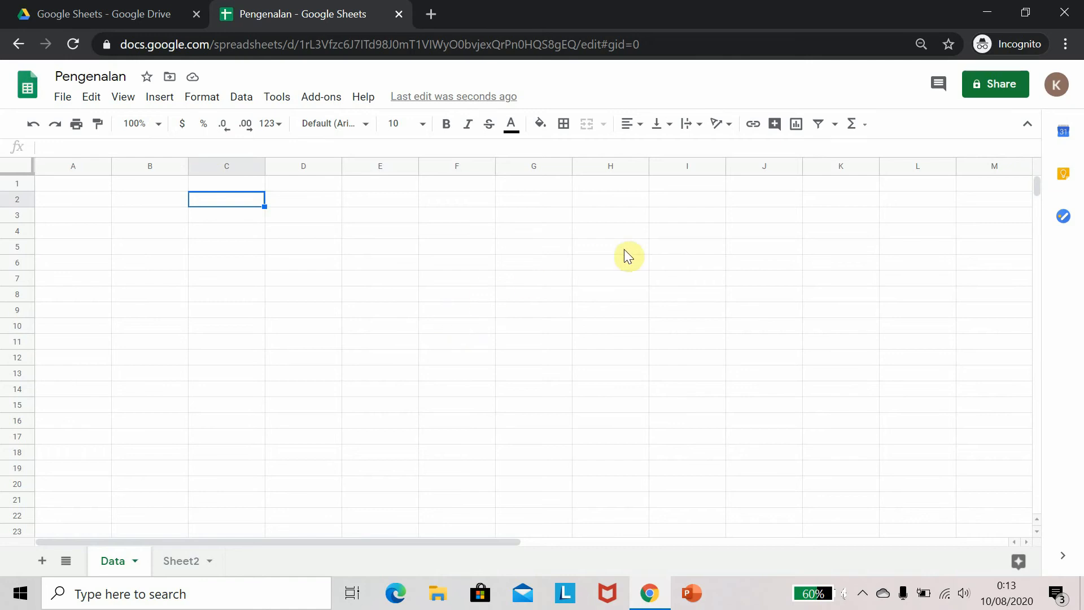
Share the spreadsheet with a colleague's e-mail address, keeping the Editor role
{"action": "left_click", "coordinate": [996, 88]}
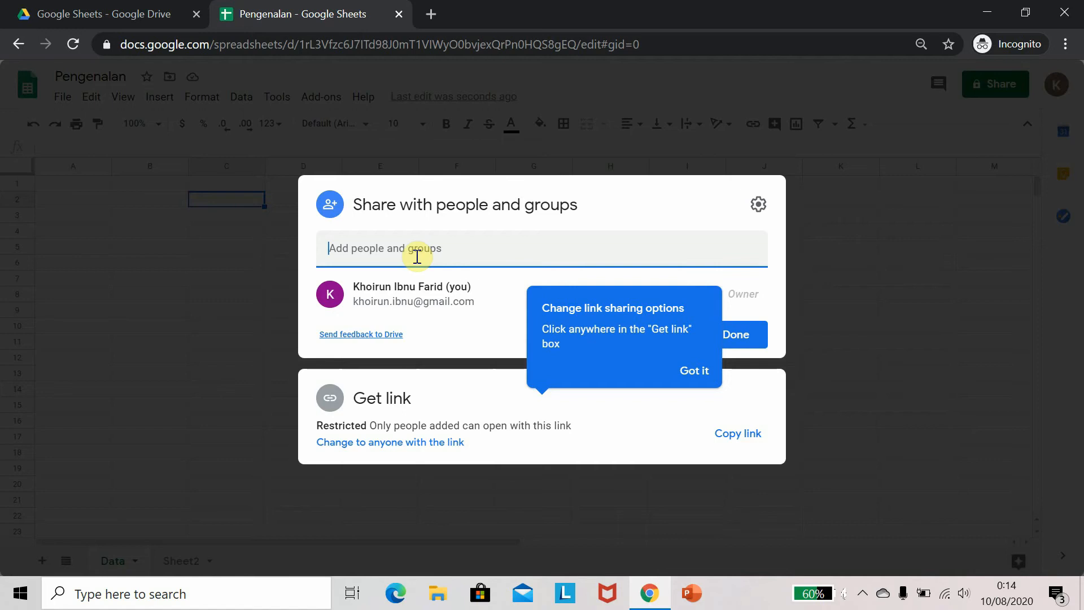
{"action": "type", "text": "k"}
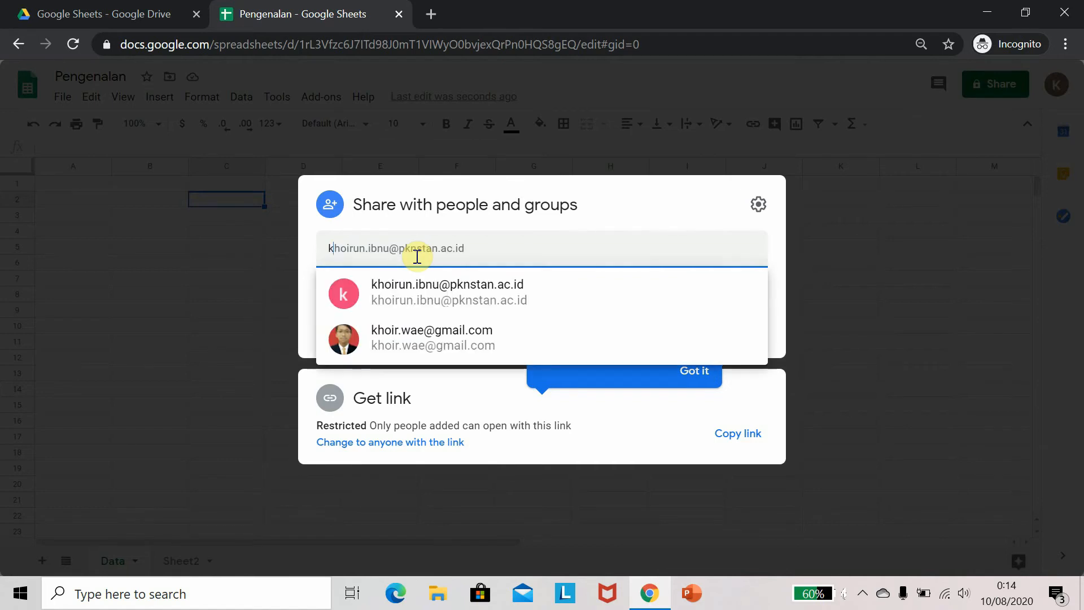
{"action": "type", "text": "h"}
{"action": "left_click", "coordinate": [430, 290]}
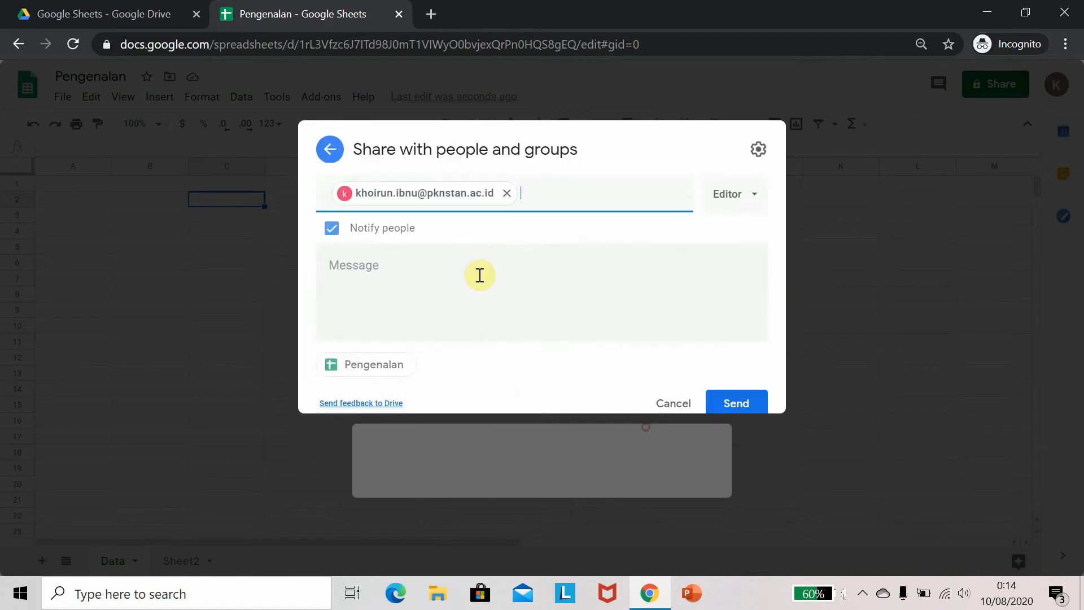
{"action": "left_click", "coordinate": [401, 313]}
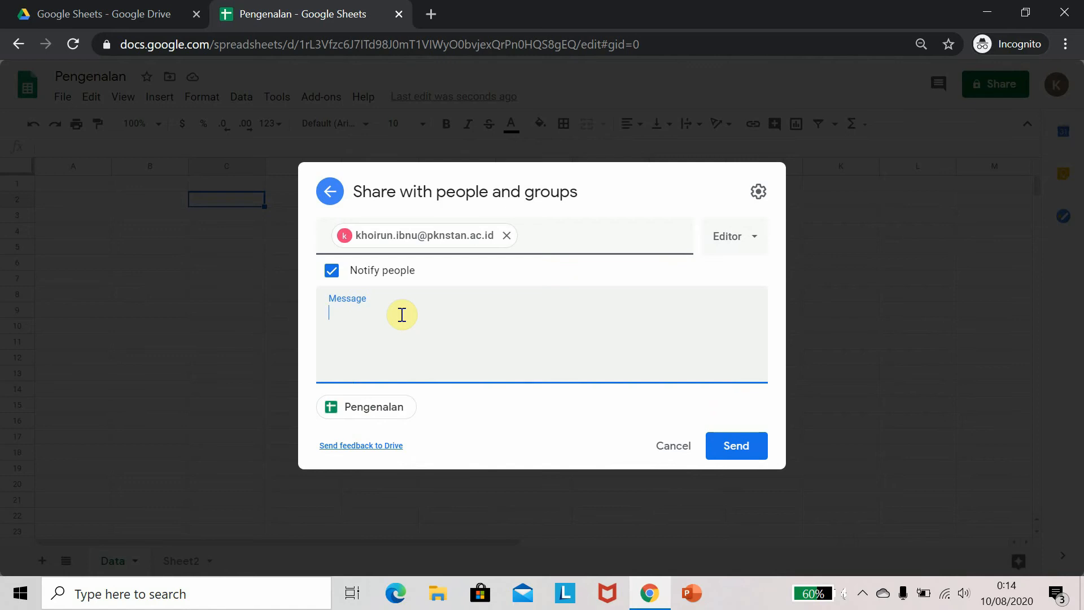
{"action": "left_click", "coordinate": [752, 240]}
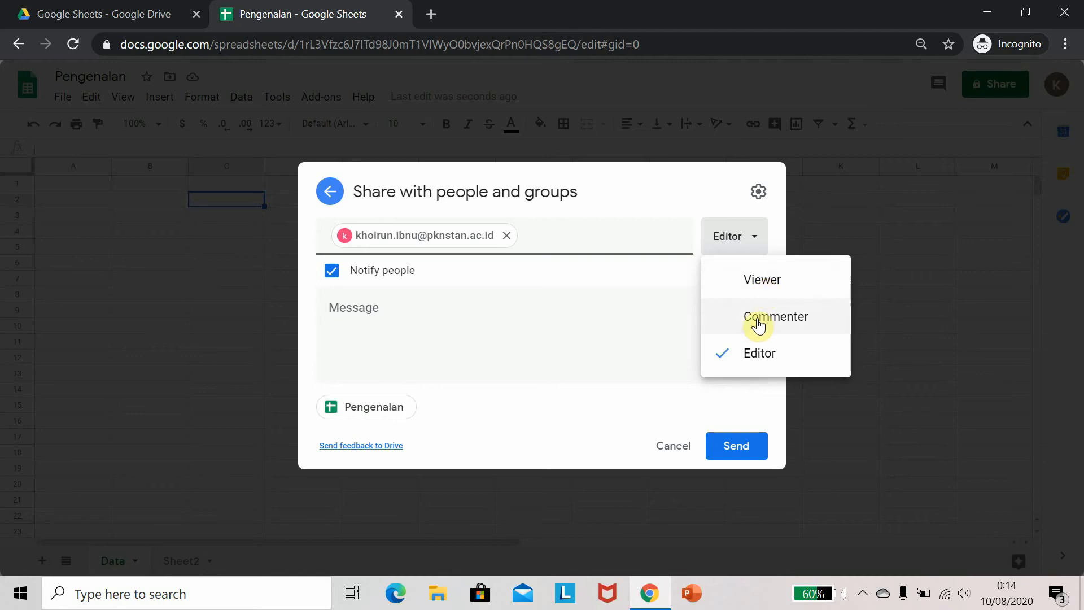
{"action": "left_click", "coordinate": [764, 358]}
Write the invitation message "Ayo kita kerjakan disini" and send the share invitation
{"action": "left_click", "coordinate": [440, 319]}
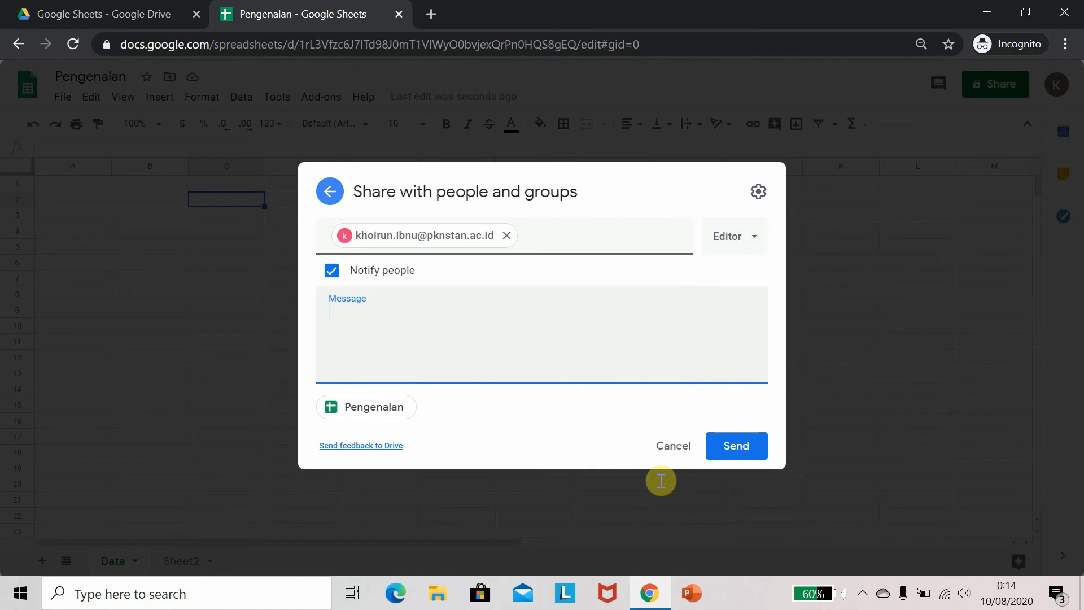
{"action": "type", "text": "Ayo kita kerjaka"}
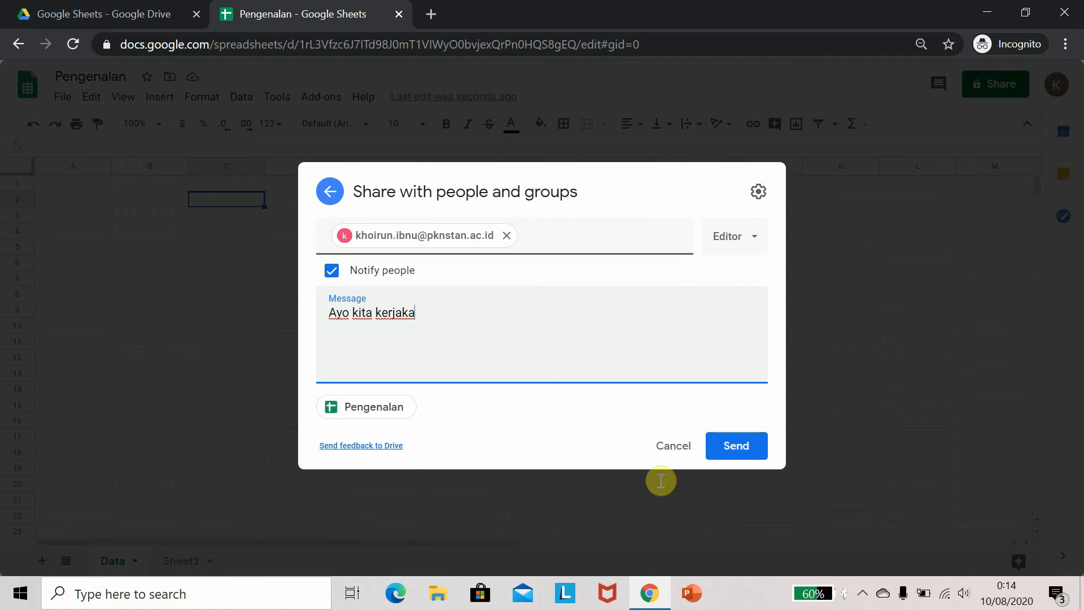
{"action": "type", "text": "n disini"}
{"action": "left_click", "coordinate": [728, 445]}
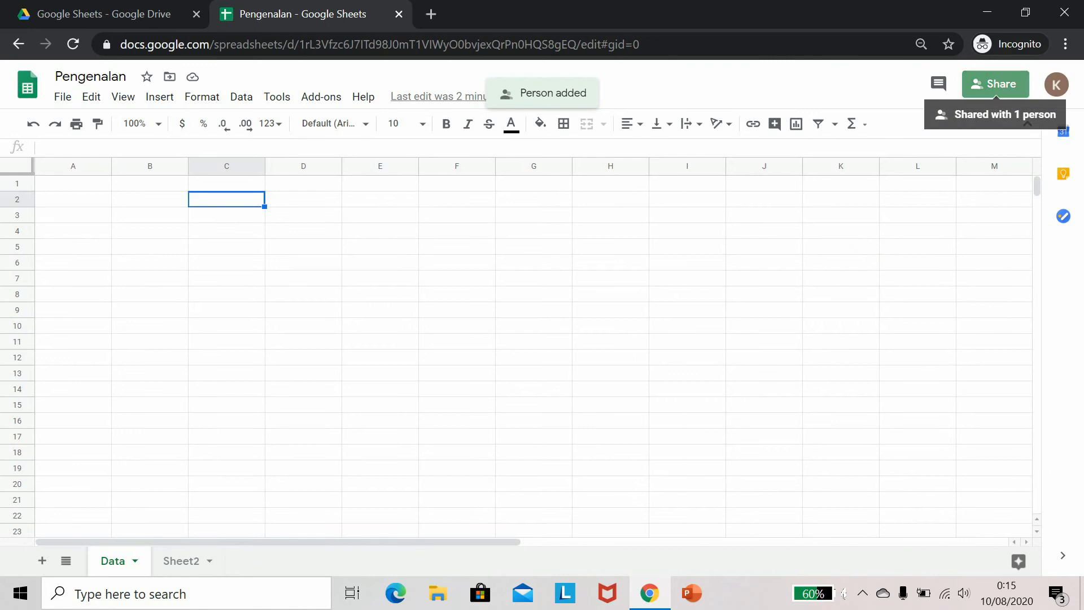
Reopen the sharing settings to review who has access, then close them
{"action": "left_click", "coordinate": [994, 84]}
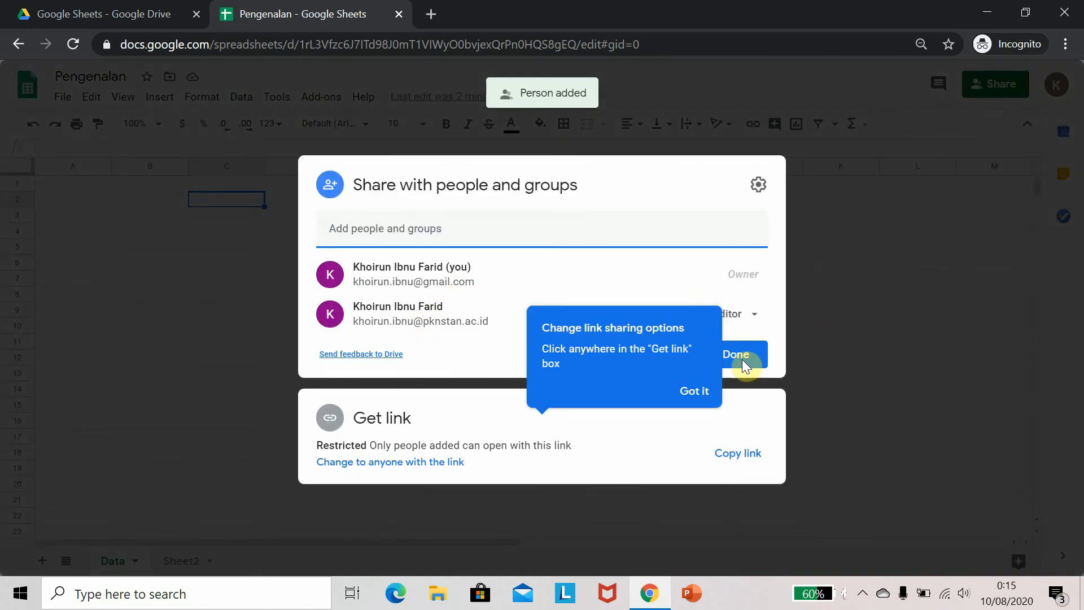
{"action": "left_click", "coordinate": [828, 320]}
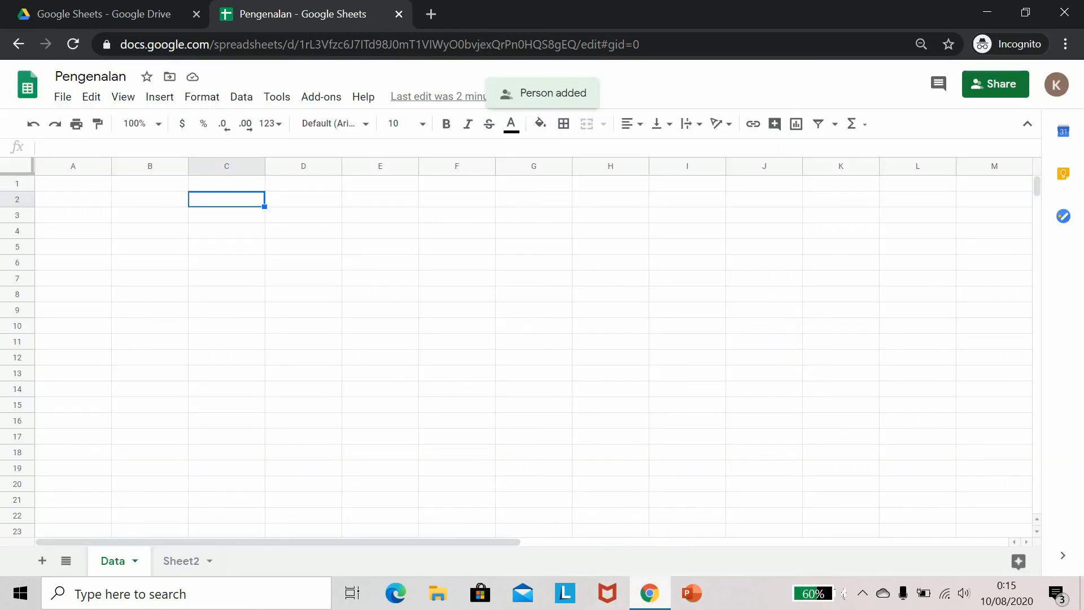
Open a new browser window and go to google.com
{"action": "left_click", "coordinate": [649, 593]}
{"action": "left_click", "coordinate": [649, 594]}
{"action": "left_click", "coordinate": [1065, 44]}
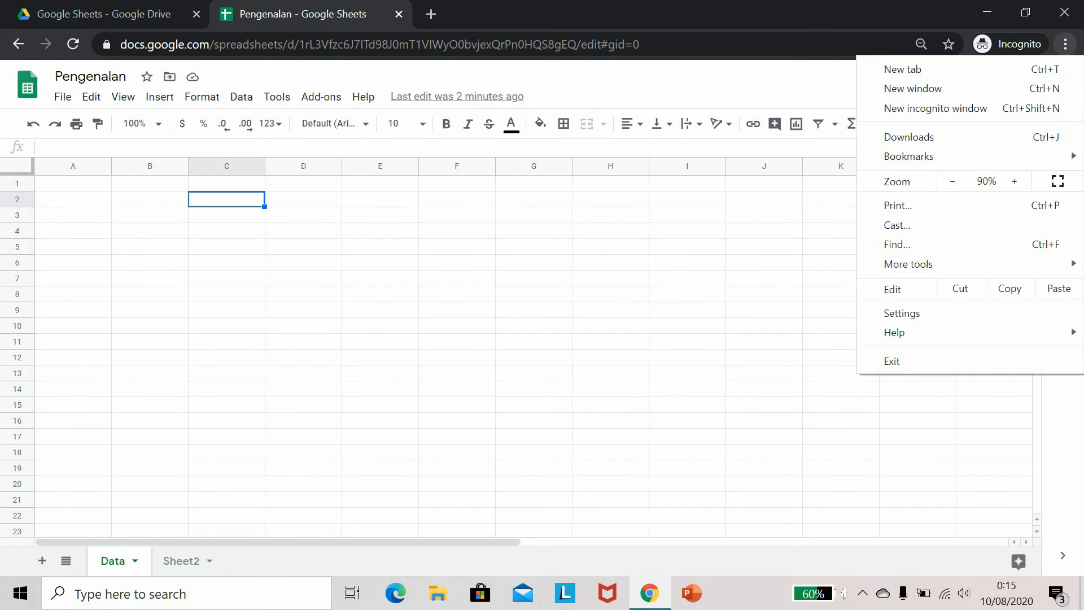
{"action": "left_click", "coordinate": [1003, 87]}
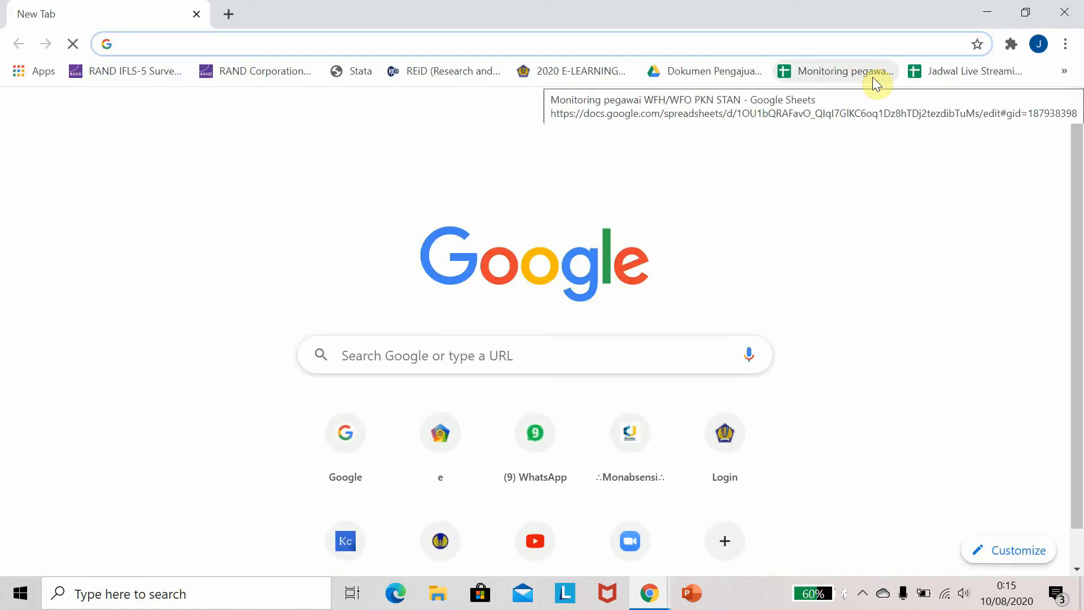
{"action": "type", "text": "go"}
{"action": "key", "text": "Return"}
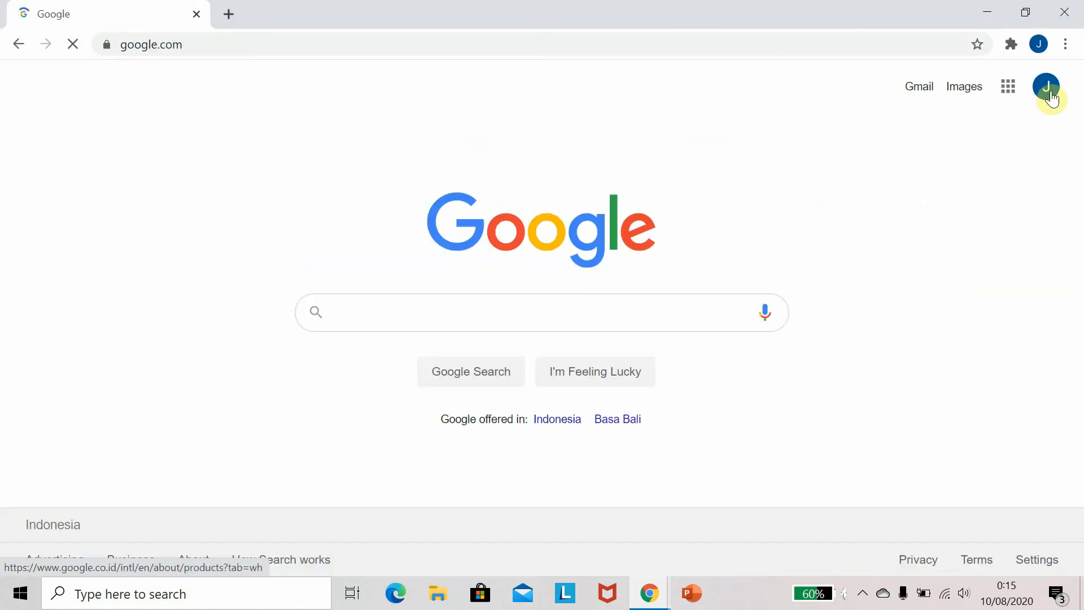
Switch to the collaborator's Google account and open its Gmail inbox
{"action": "left_click", "coordinate": [1051, 97]}
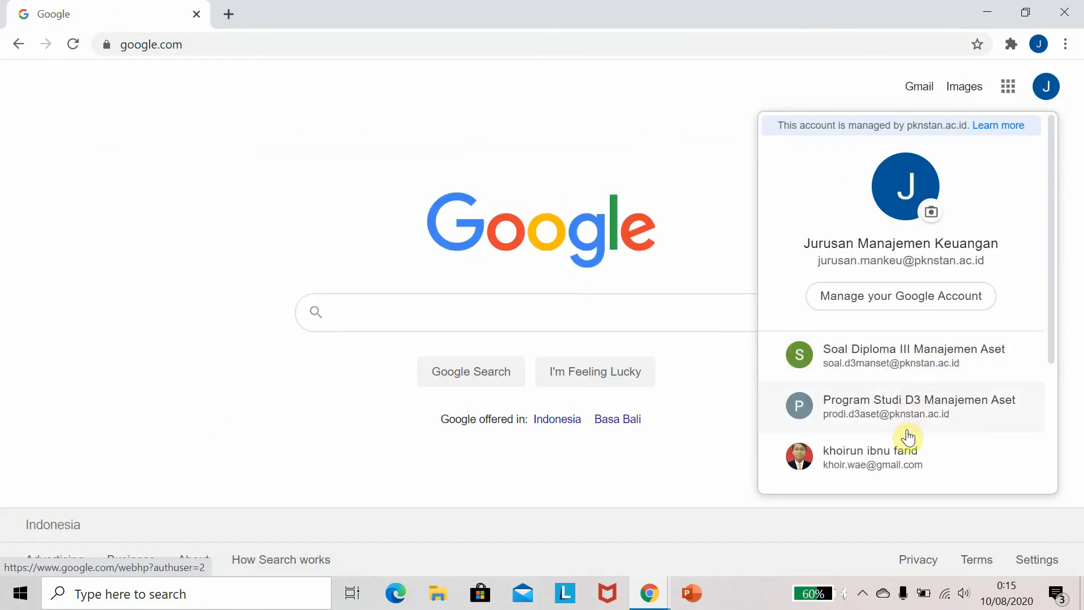
{"action": "scroll", "coordinate": [904, 438], "scroll_direction": "down", "scroll_amount": 3}
{"action": "left_click", "coordinate": [892, 334]}
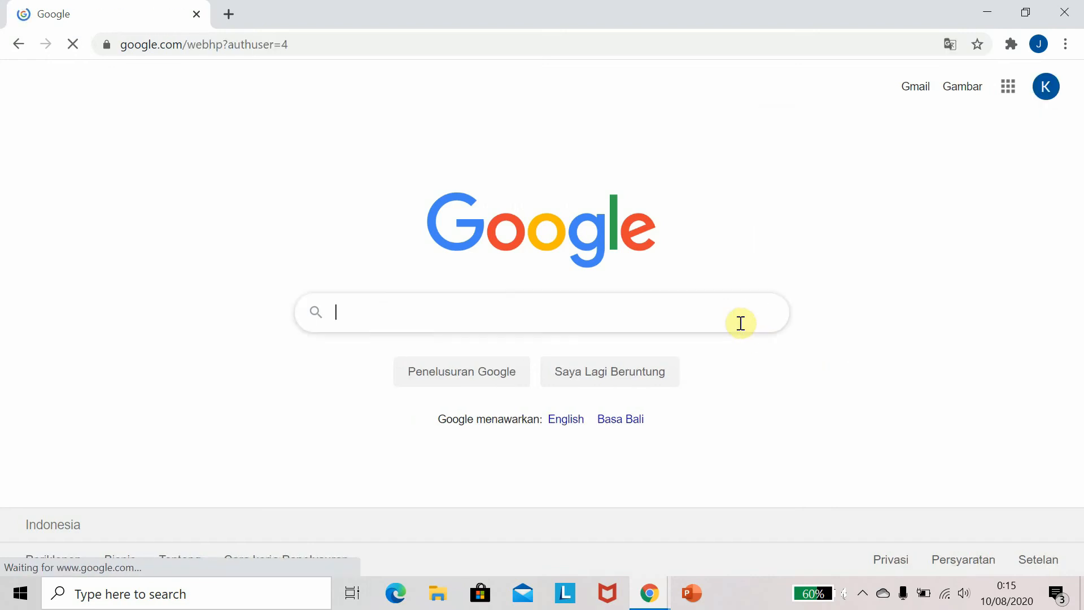
{"action": "left_click", "coordinate": [915, 87]}
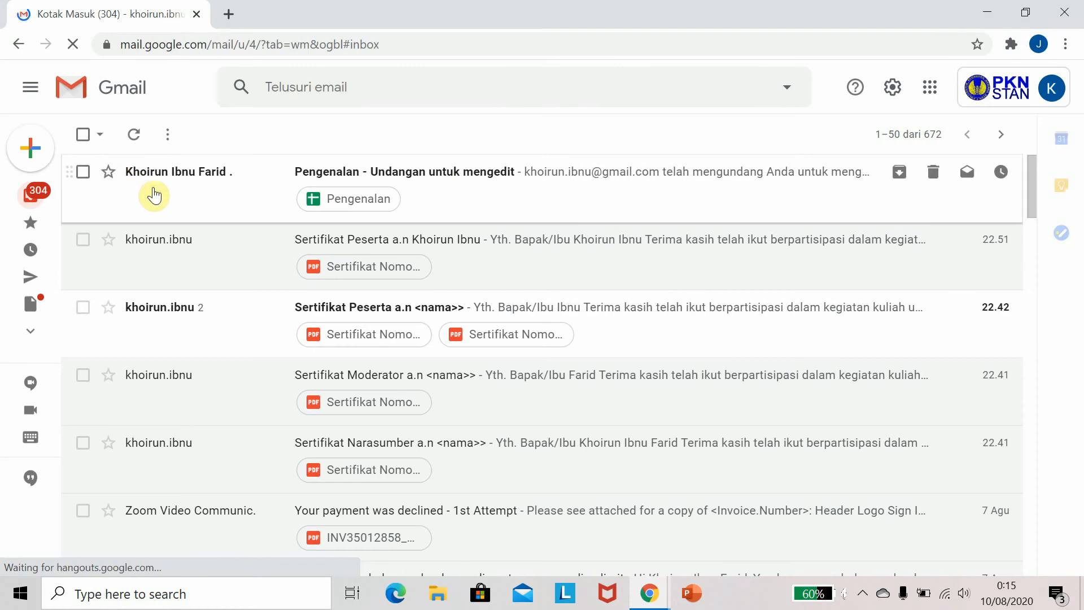
Open the Pengenalan invitation email and open the shared spreadsheet from it
{"action": "left_click", "coordinate": [152, 193]}
{"action": "scroll", "coordinate": [372, 395], "scroll_direction": "down", "scroll_amount": 2}
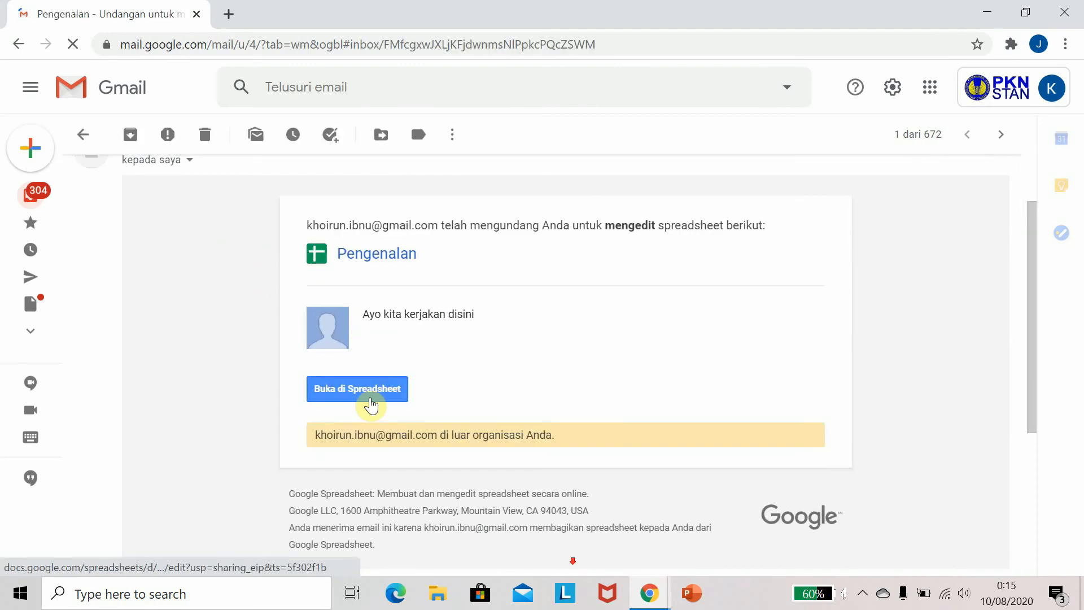
{"action": "left_click", "coordinate": [368, 395]}
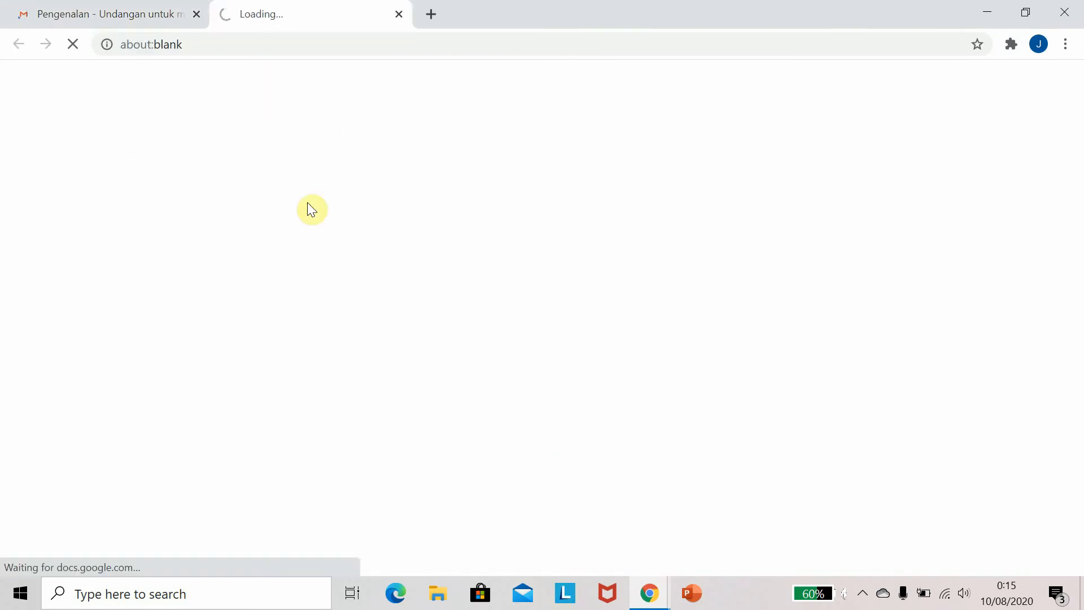
{"action": "left_click", "coordinate": [134, 13]}
{"action": "left_click", "coordinate": [293, 8]}
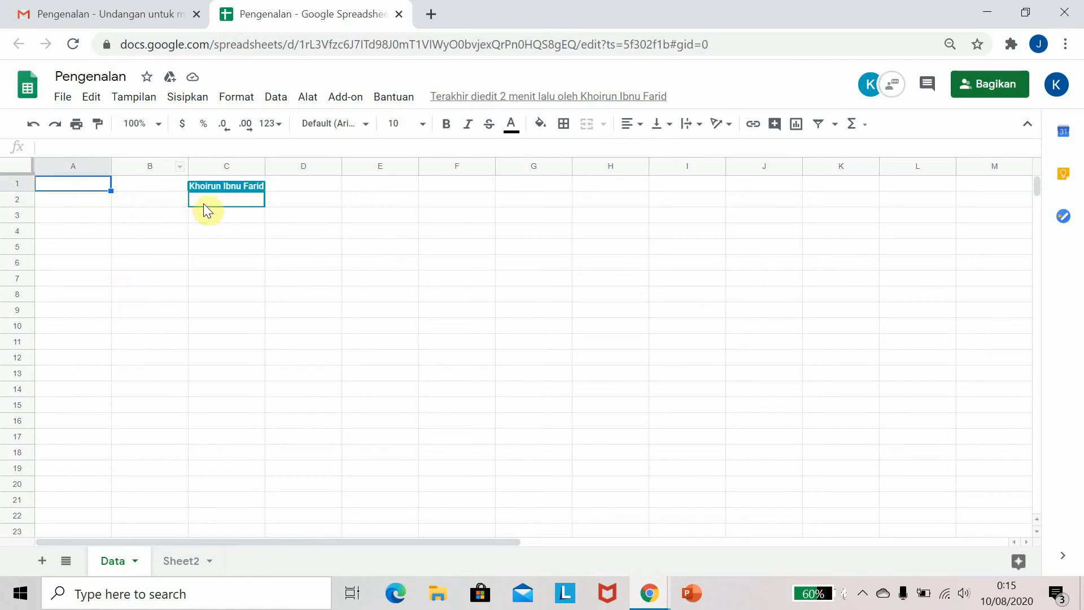
Switch between the two browser windows to compare both users' views of the spreadsheet
{"action": "mouse_move", "coordinate": [216, 201]}
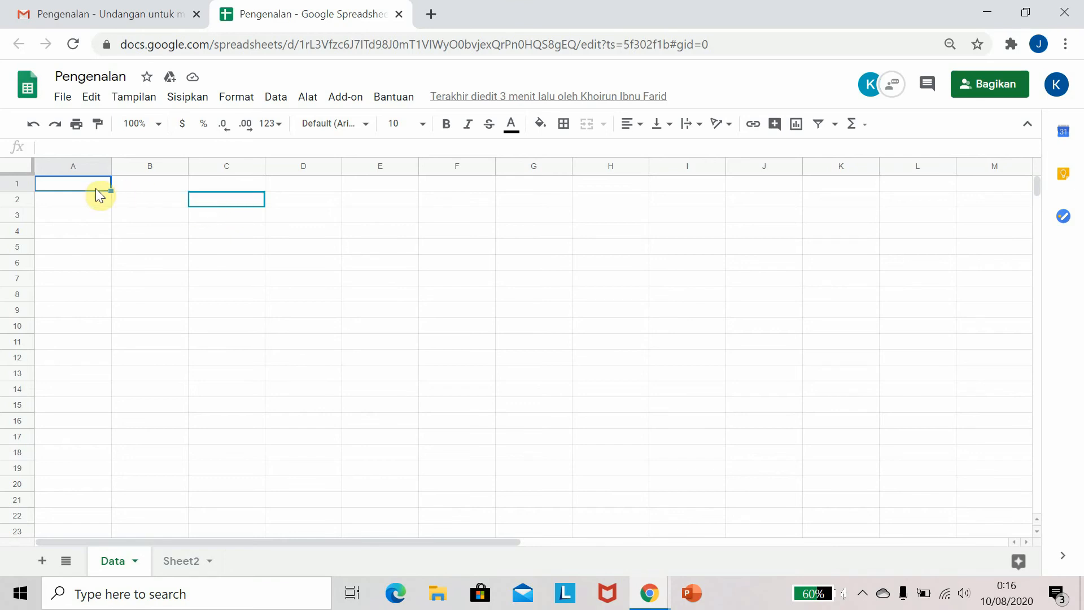
{"action": "key", "text": "alt+Tab"}
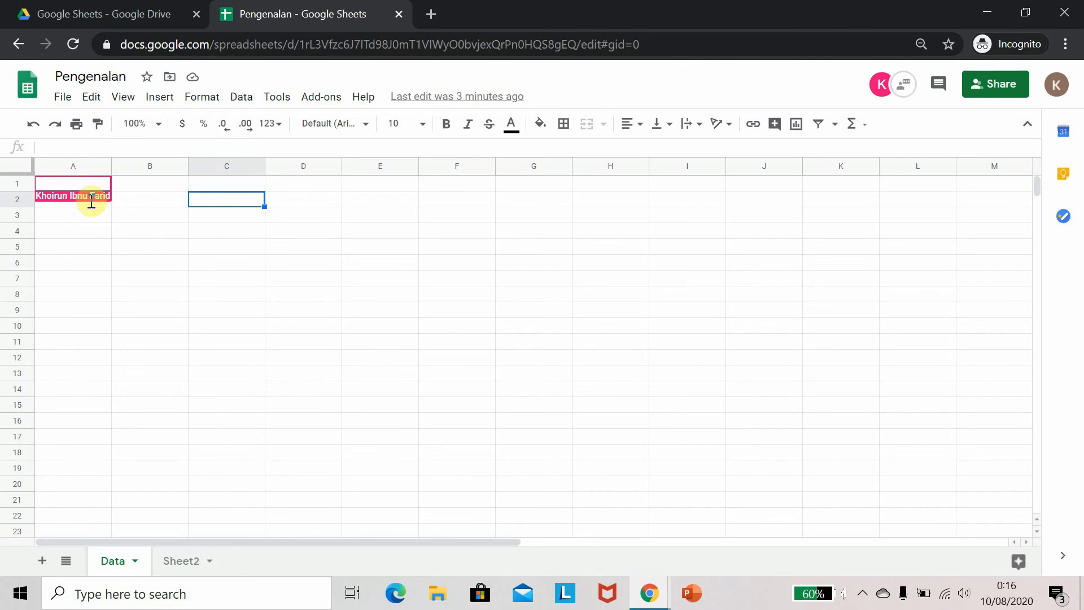
{"action": "key", "text": "alt+Tab"}
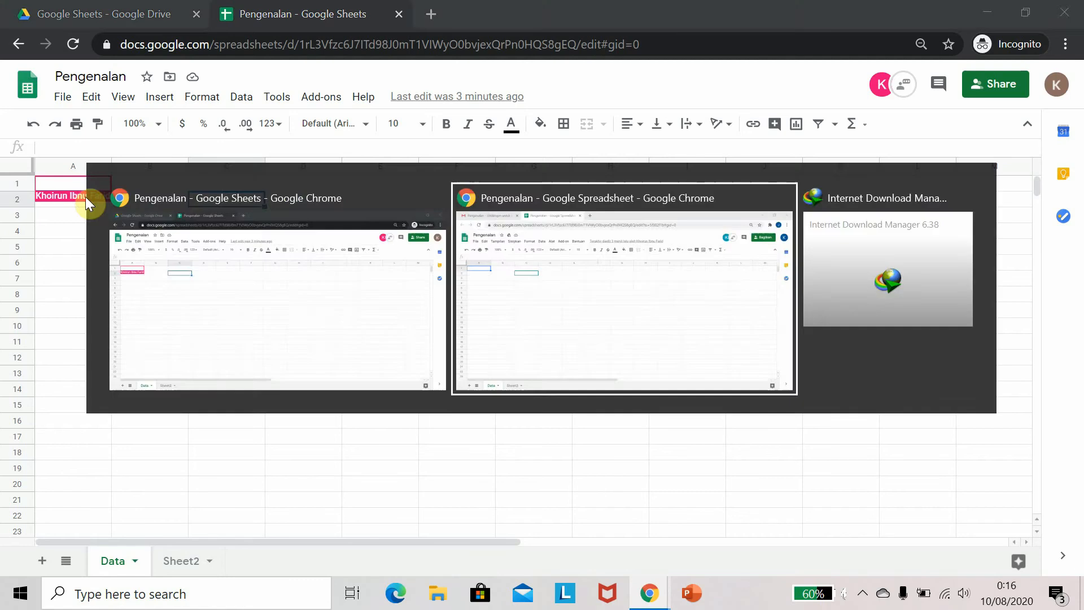
{"action": "key", "text": "alt+Tab"}
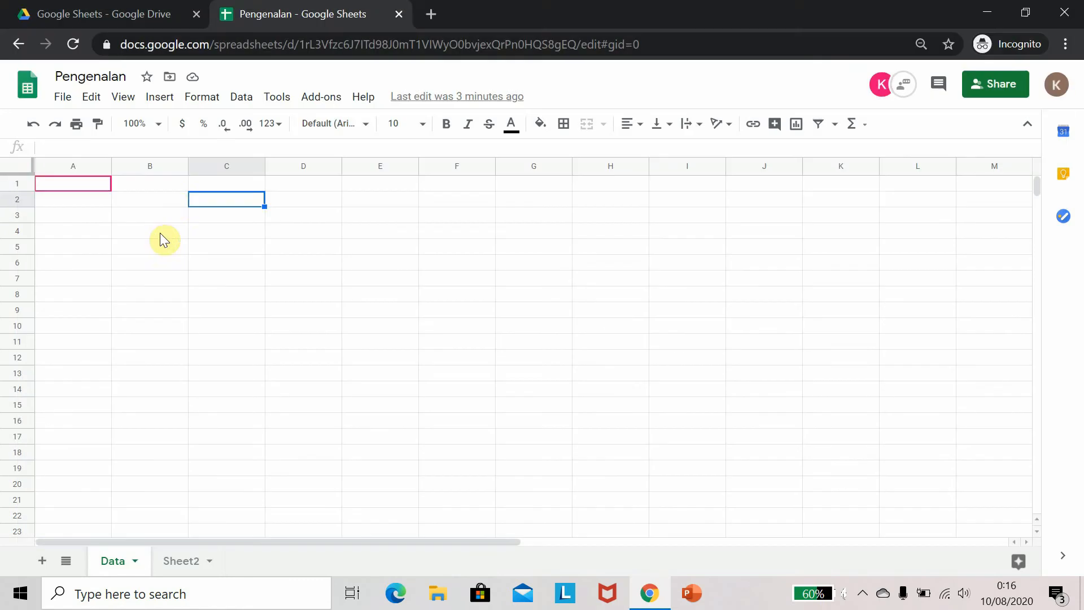
Set the sheet zoom to 125%, then return it to 100%
{"action": "left_click", "coordinate": [107, 187]}
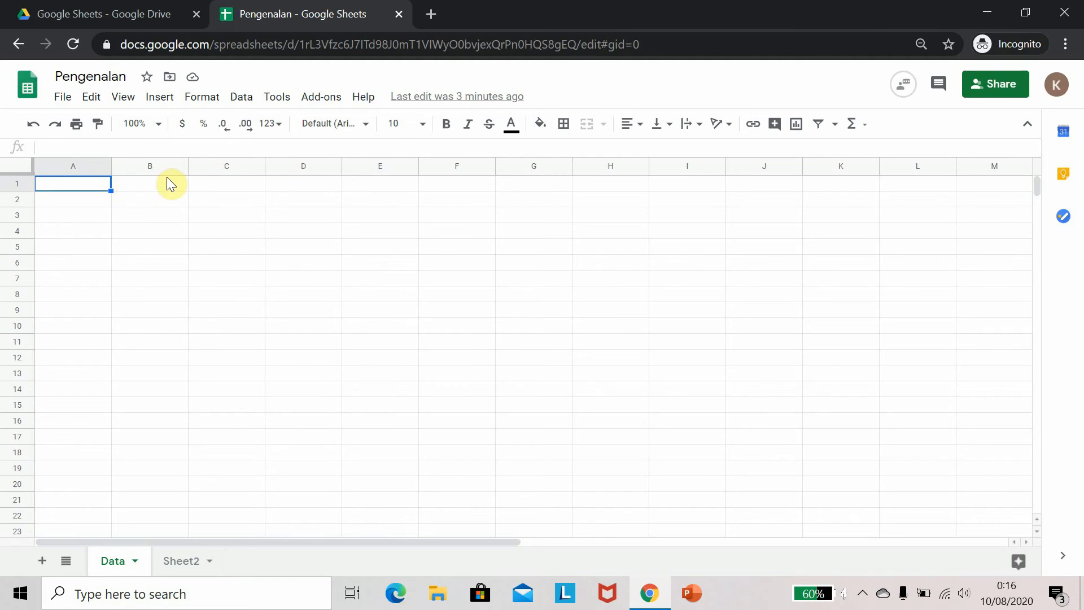
{"action": "left_click", "coordinate": [150, 124]}
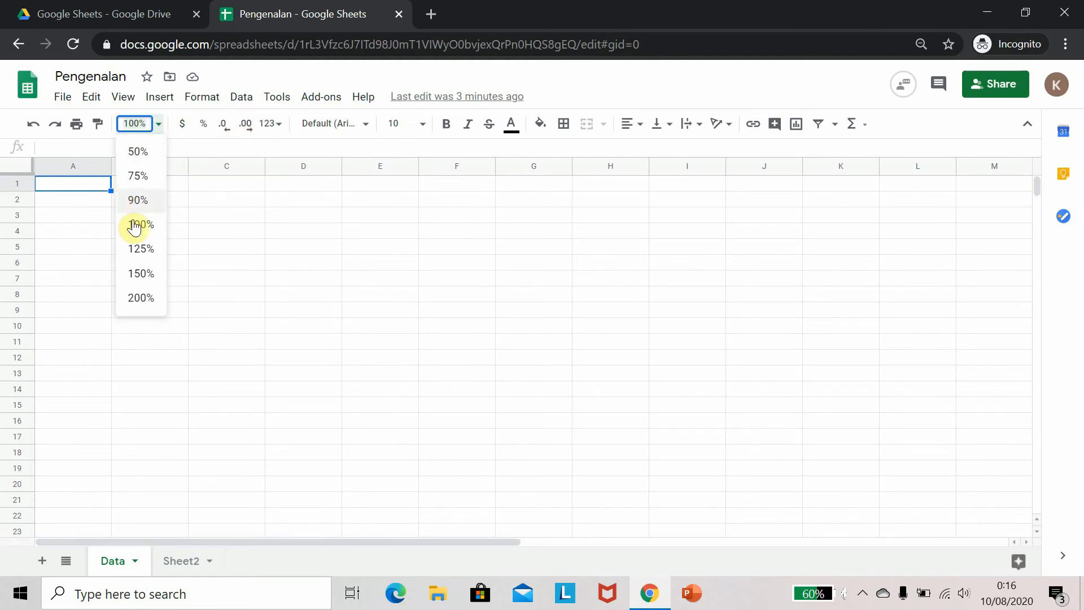
{"action": "left_click", "coordinate": [140, 249]}
{"action": "left_click", "coordinate": [158, 128]}
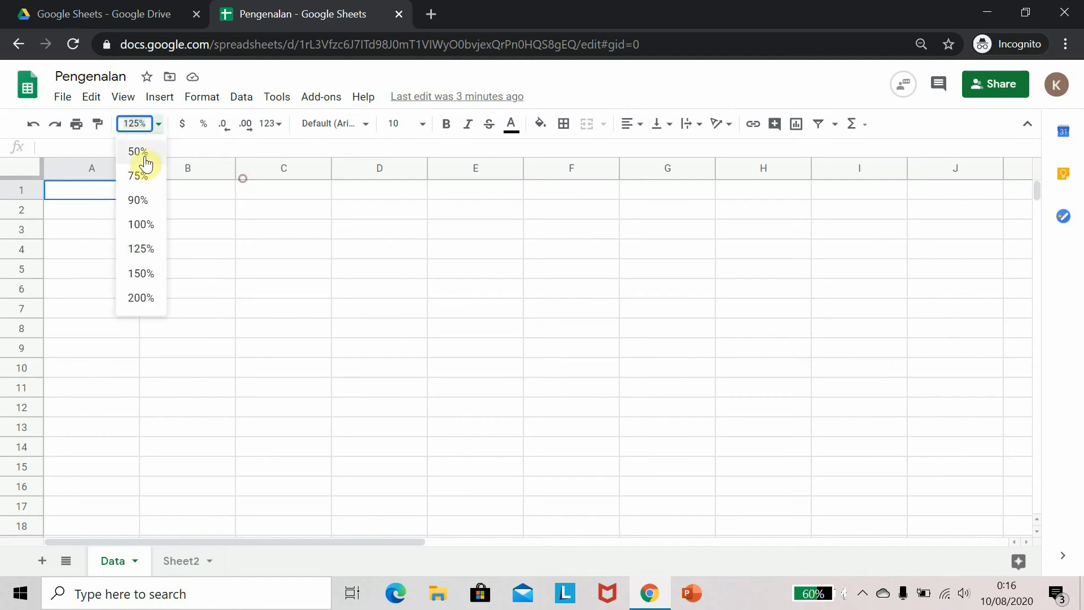
{"action": "left_click", "coordinate": [141, 224]}
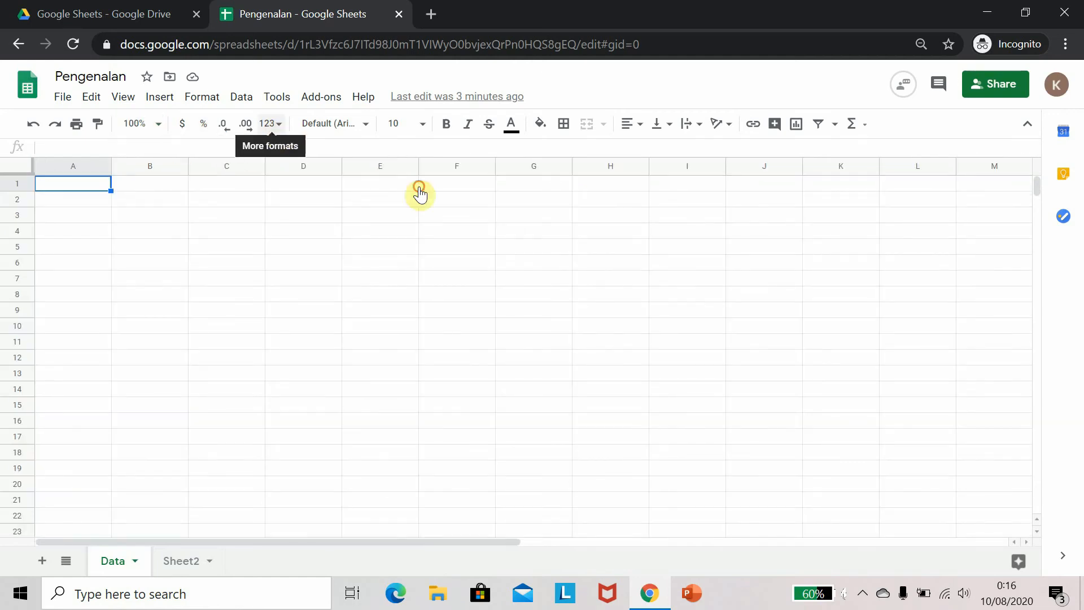
Enter the column headers No, Nama and Nilai in cells A1 to C1
{"action": "left_click", "coordinate": [277, 125]}
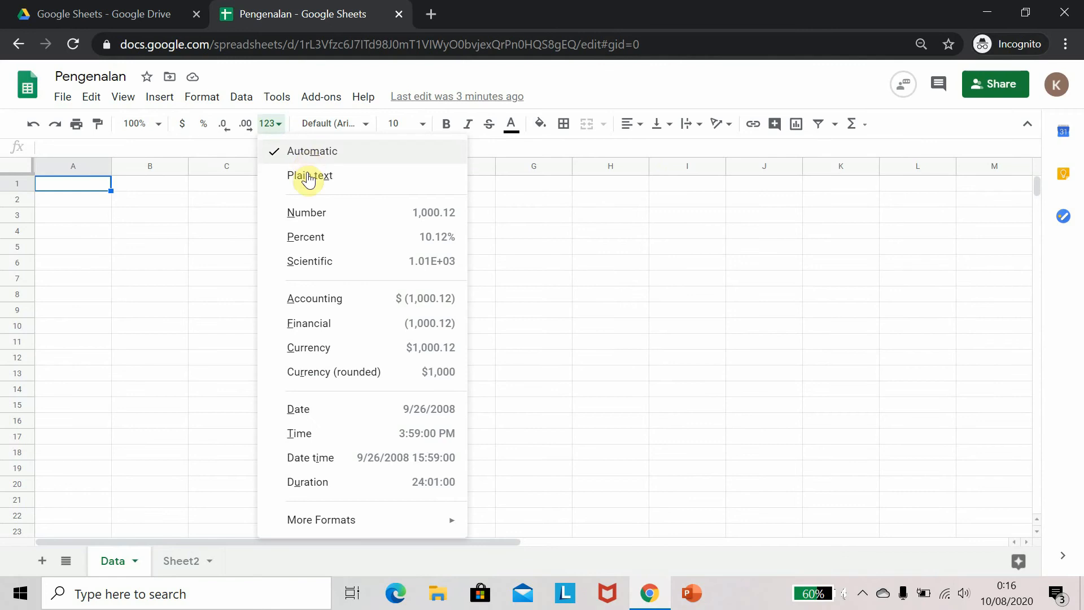
{"action": "left_click", "coordinate": [96, 185]}
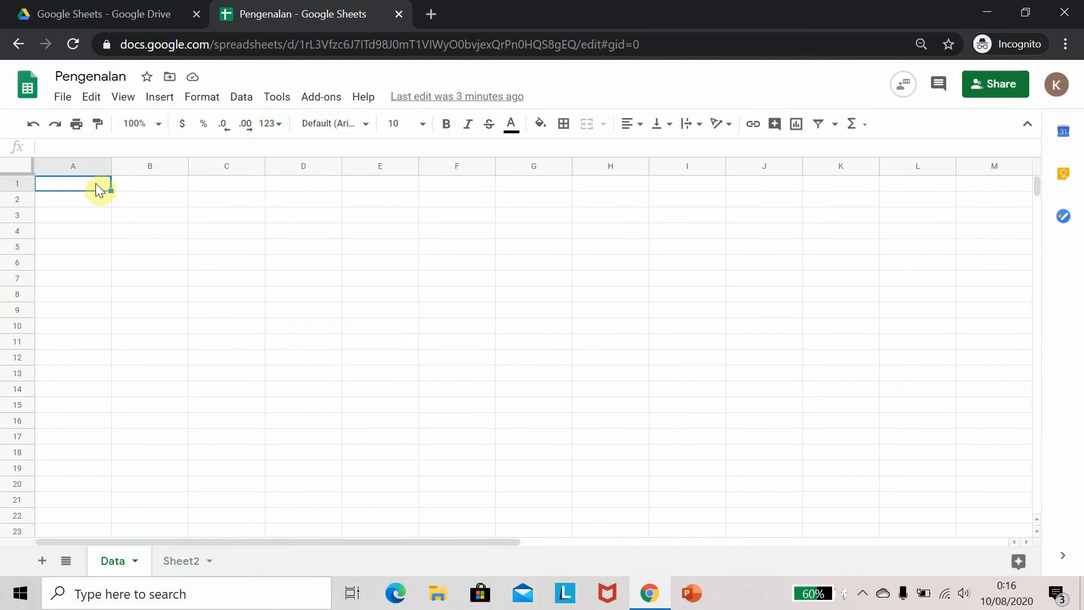
{"action": "type", "text": "No"}
{"action": "key", "text": "Tab"}
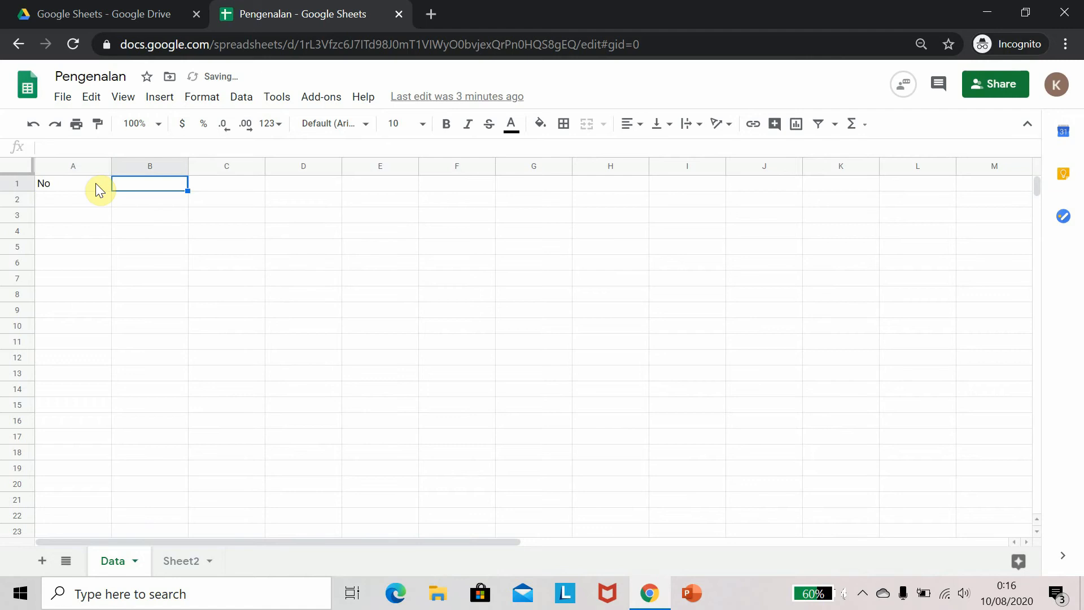
{"action": "type", "text": "Nama"}
{"action": "key", "text": "Tab"}
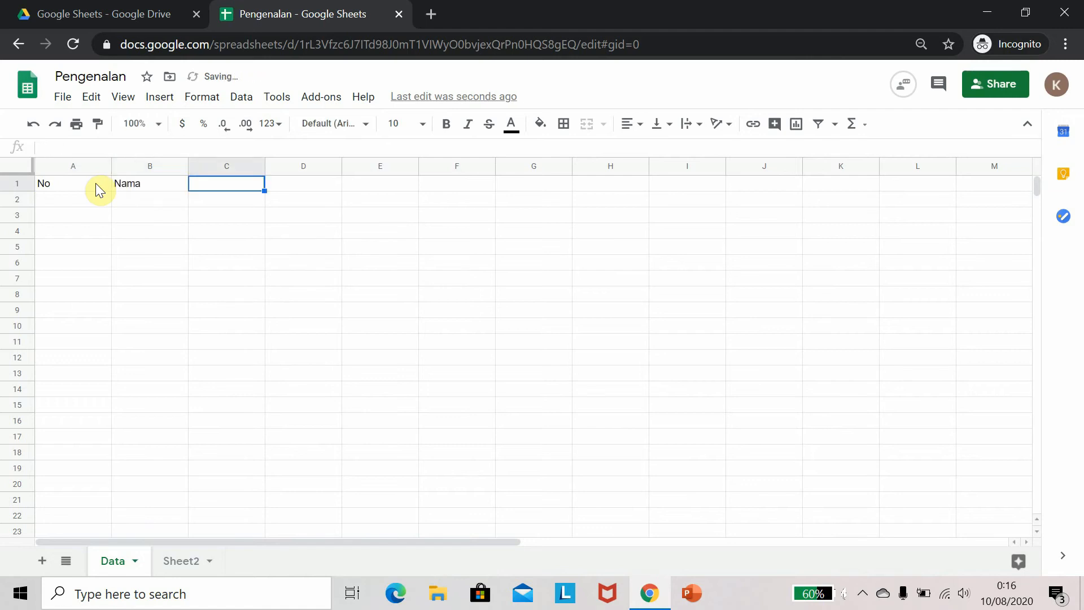
{"action": "type", "text": "Nilai"}
{"action": "key", "text": "Tab"}
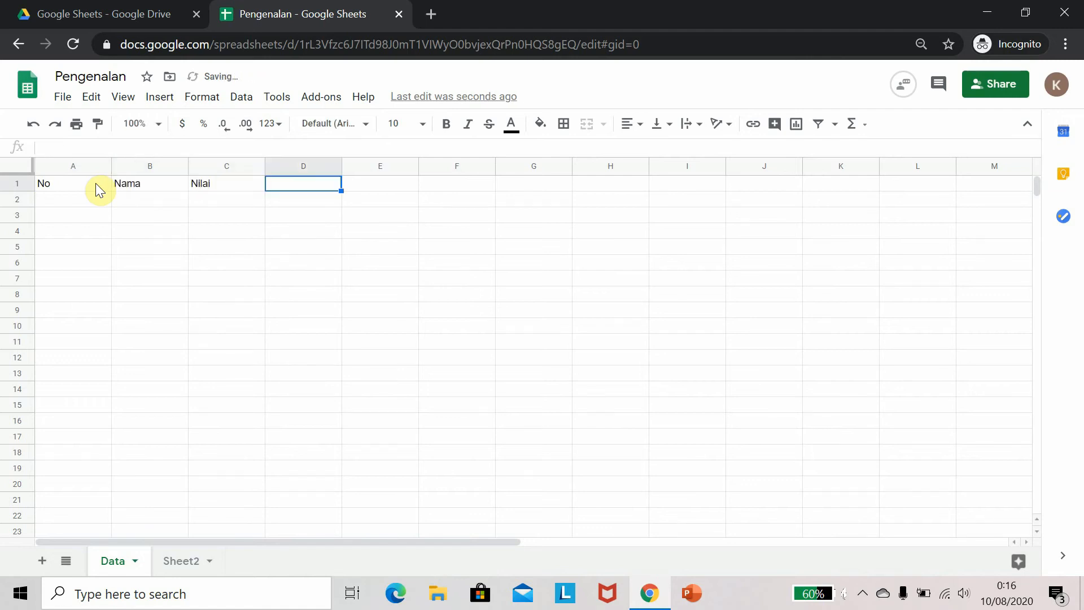
Narrow column A to fit its header and select cell C2
{"action": "left_click_drag", "start_coordinate": [110, 166], "coordinate": [99, 245]}
{"action": "key", "text": "Left"}
{"action": "key", "text": "Down"}
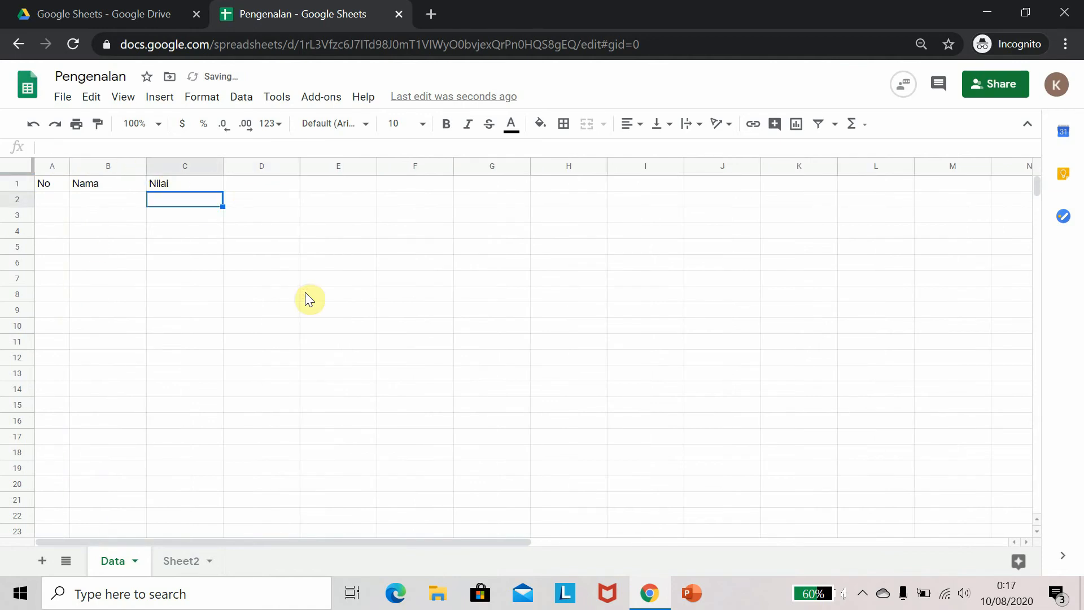
Apply the Number format to cell C2 and review the list of available number formats
{"action": "left_click", "coordinate": [273, 124]}
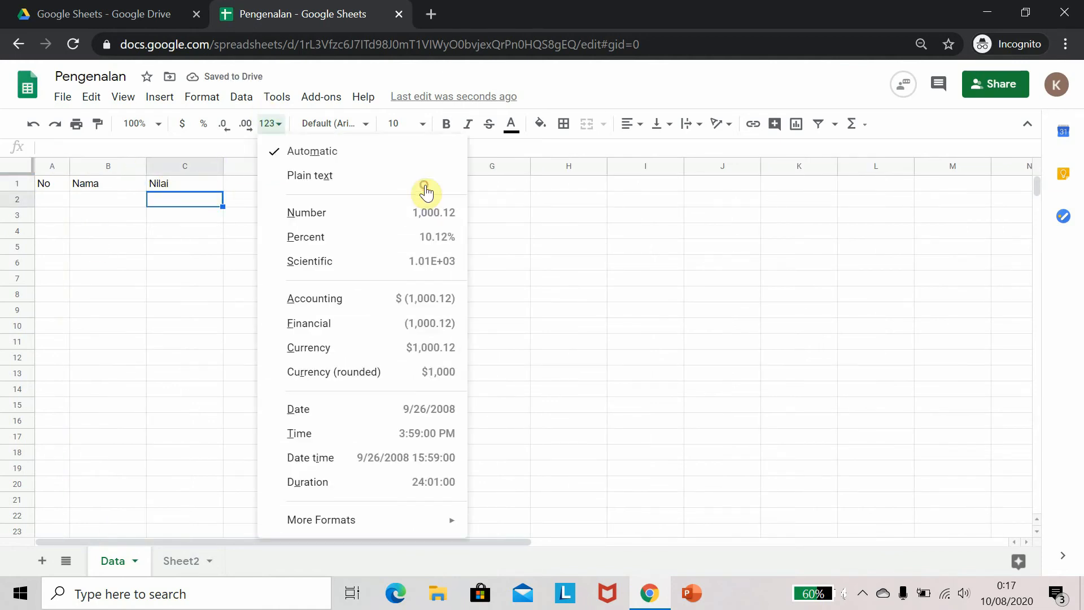
{"action": "left_click", "coordinate": [294, 214]}
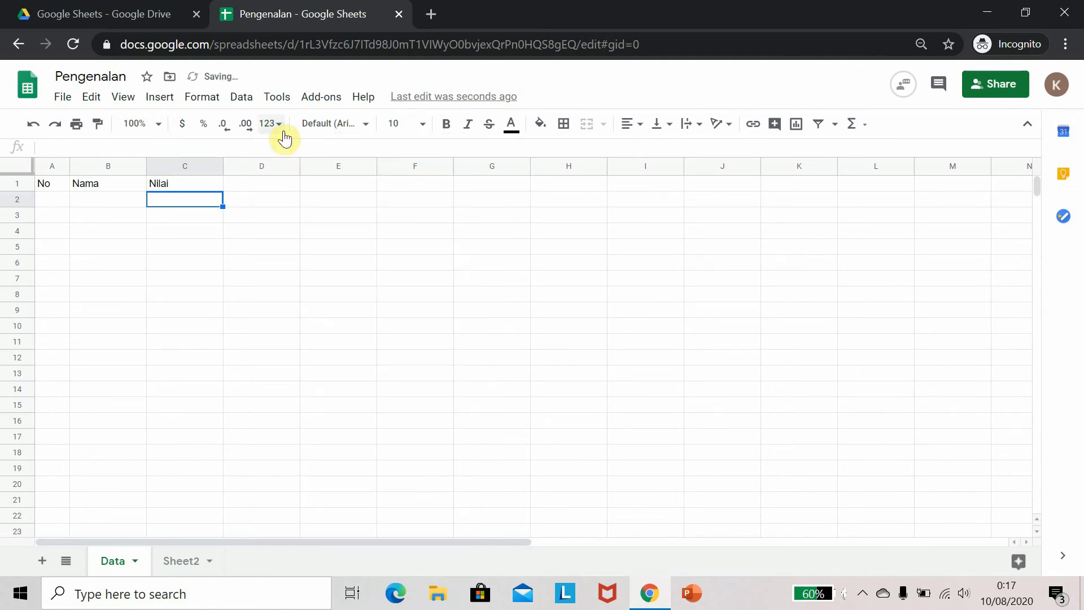
{"action": "left_click", "coordinate": [277, 125]}
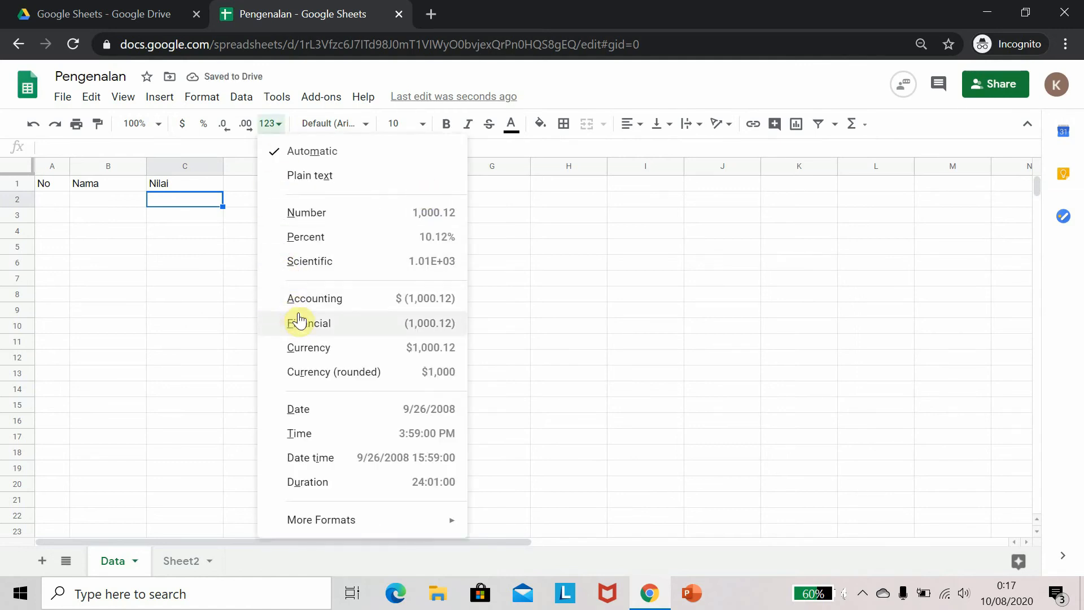
{"action": "left_click", "coordinate": [251, 202]}
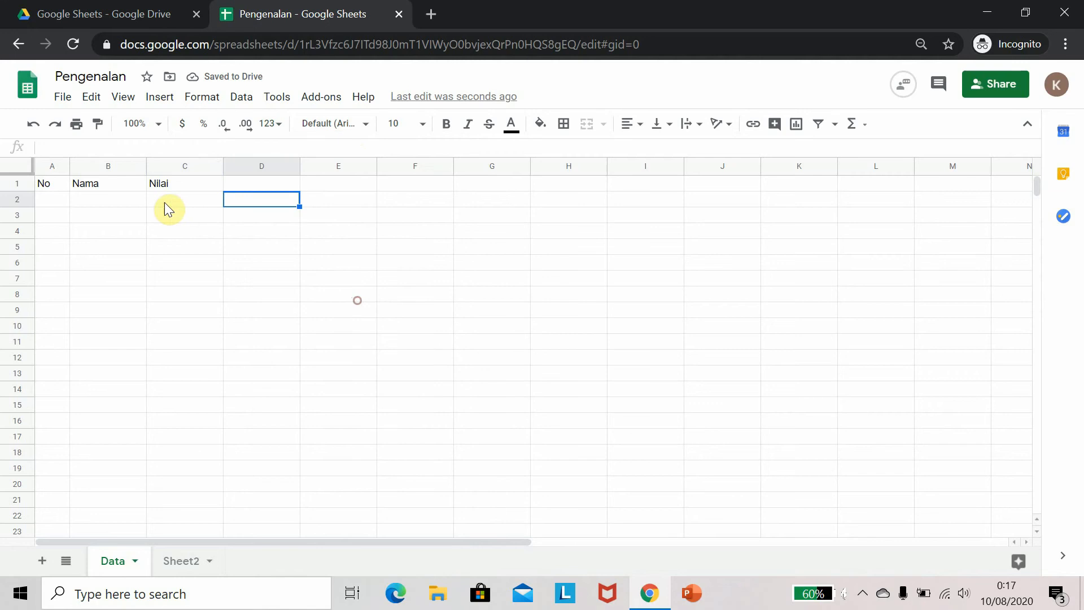
Browse the font, text wrapping and vertical alignment options available for cells
{"action": "left_click", "coordinate": [366, 123]}
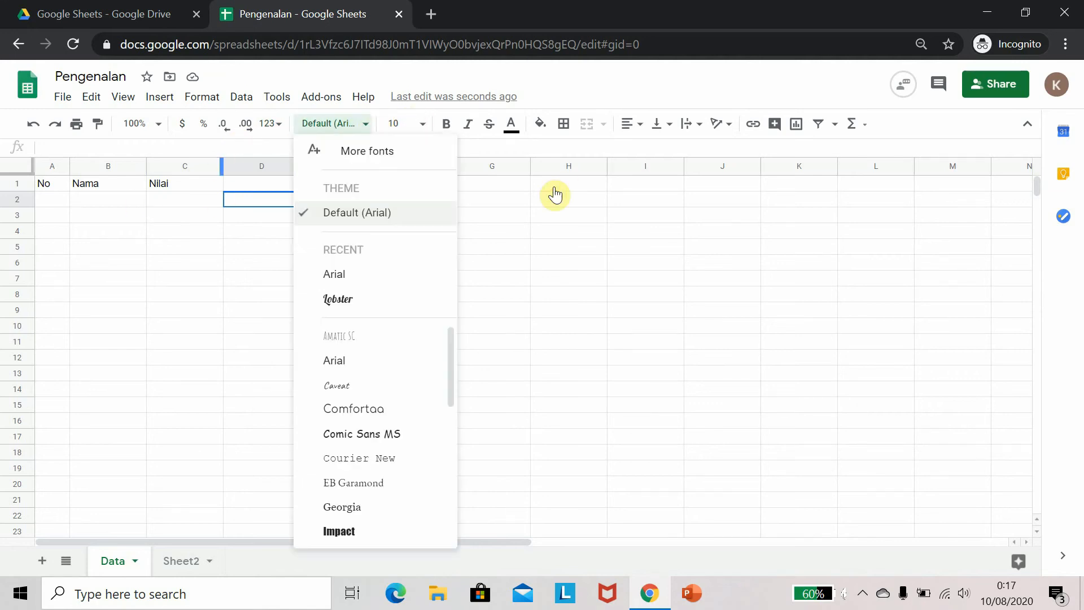
{"action": "left_click", "coordinate": [554, 195]}
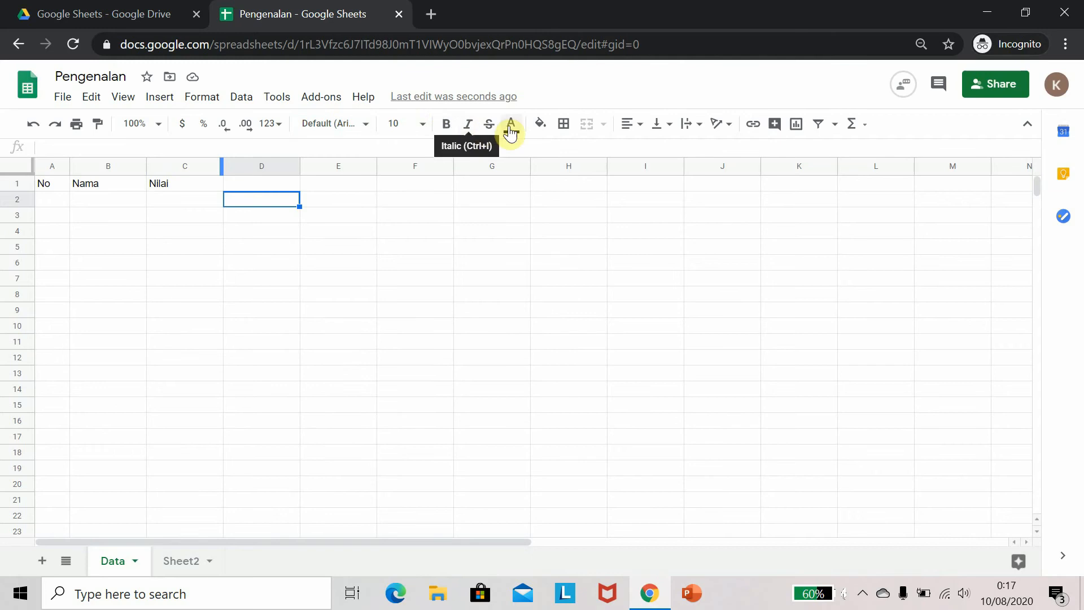
{"action": "left_click", "coordinate": [688, 125]}
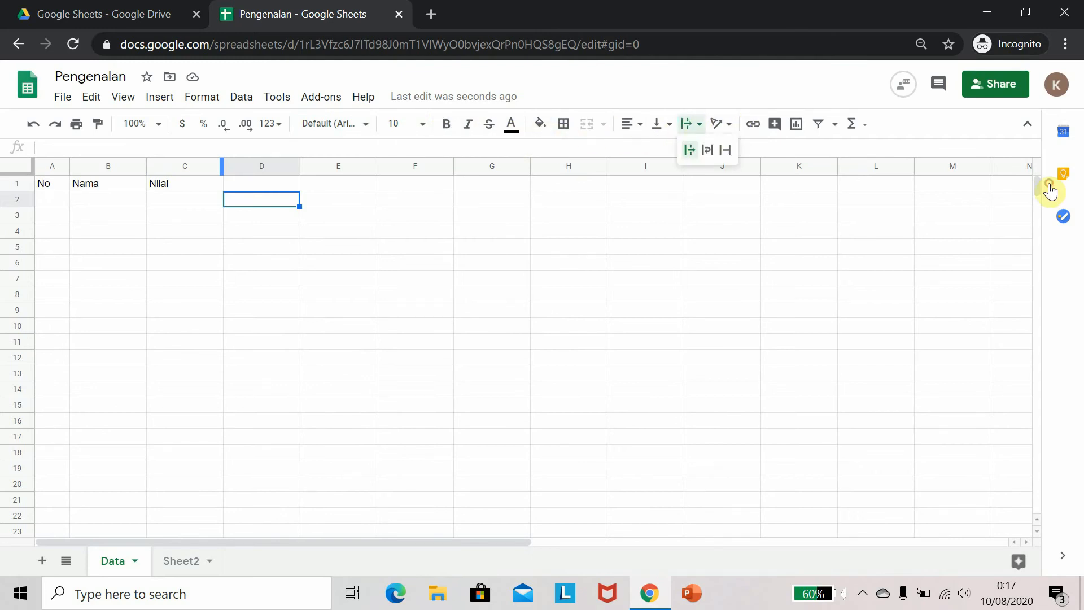
{"action": "left_click", "coordinate": [661, 123]}
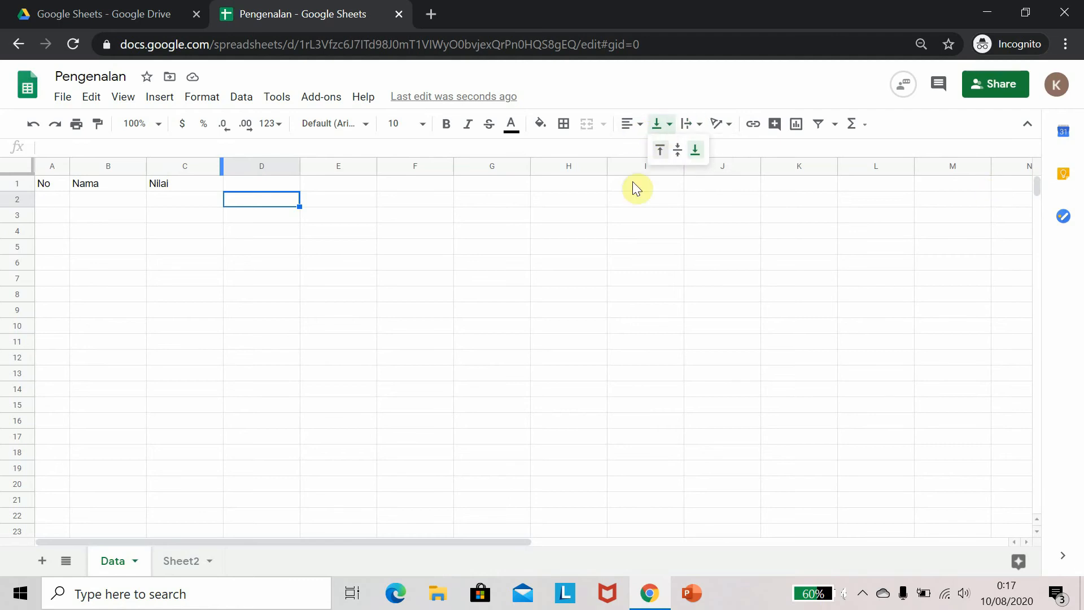
{"action": "left_click", "coordinate": [587, 204]}
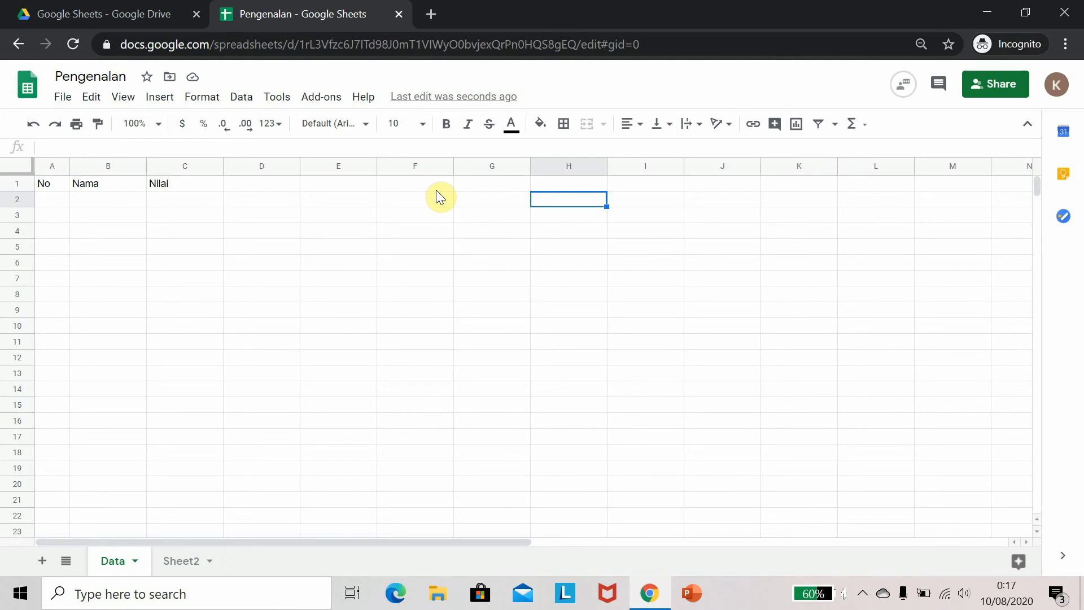
Close the spreadsheet and open the Latihan Pertemuan XI Excel workbook from the desktop to inspect its data, then close Excel
{"action": "left_click", "coordinate": [398, 13]}
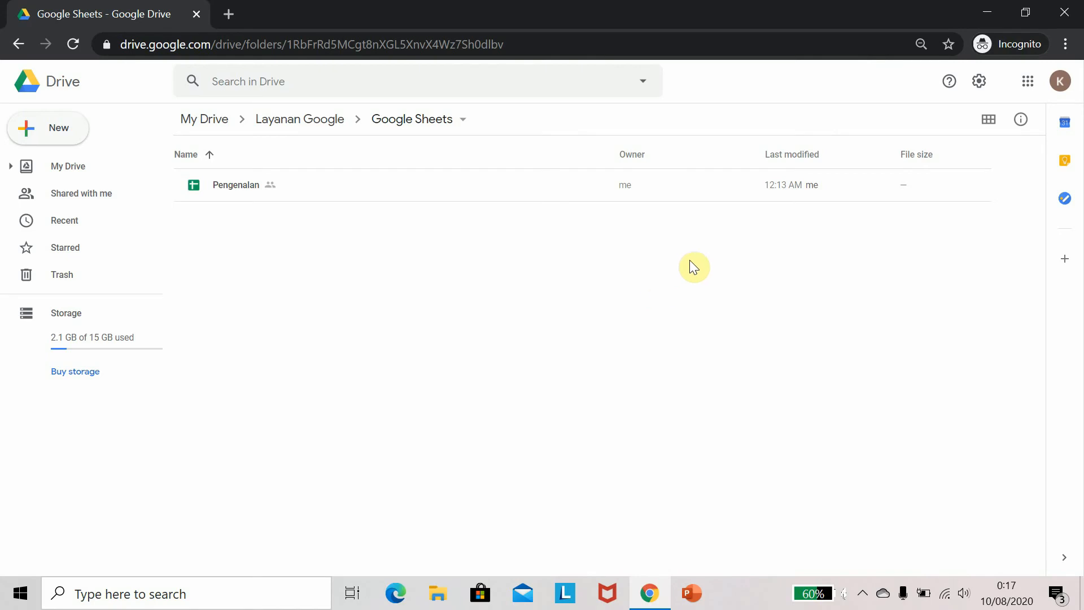
{"action": "left_click", "coordinate": [983, 13]}
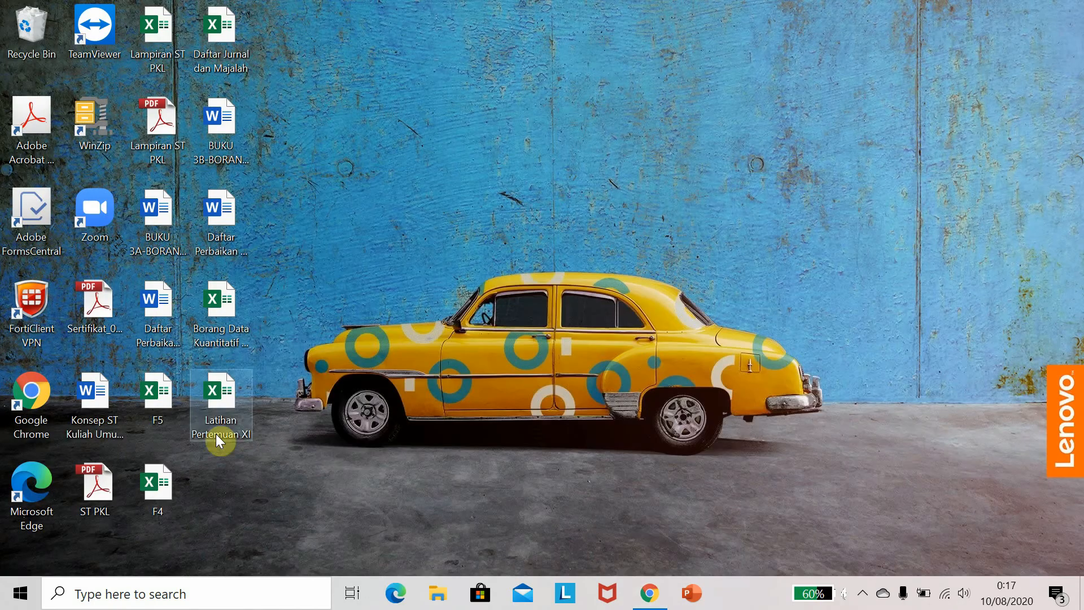
{"action": "double_click", "coordinate": [220, 405]}
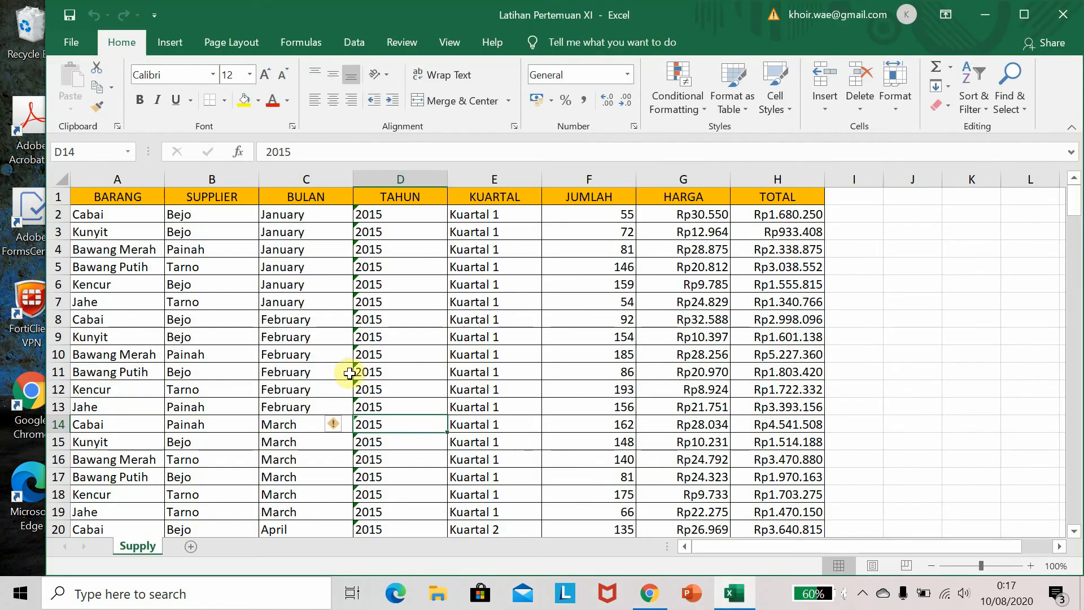
{"action": "left_click", "coordinate": [362, 350]}
{"action": "left_click", "coordinate": [225, 303]}
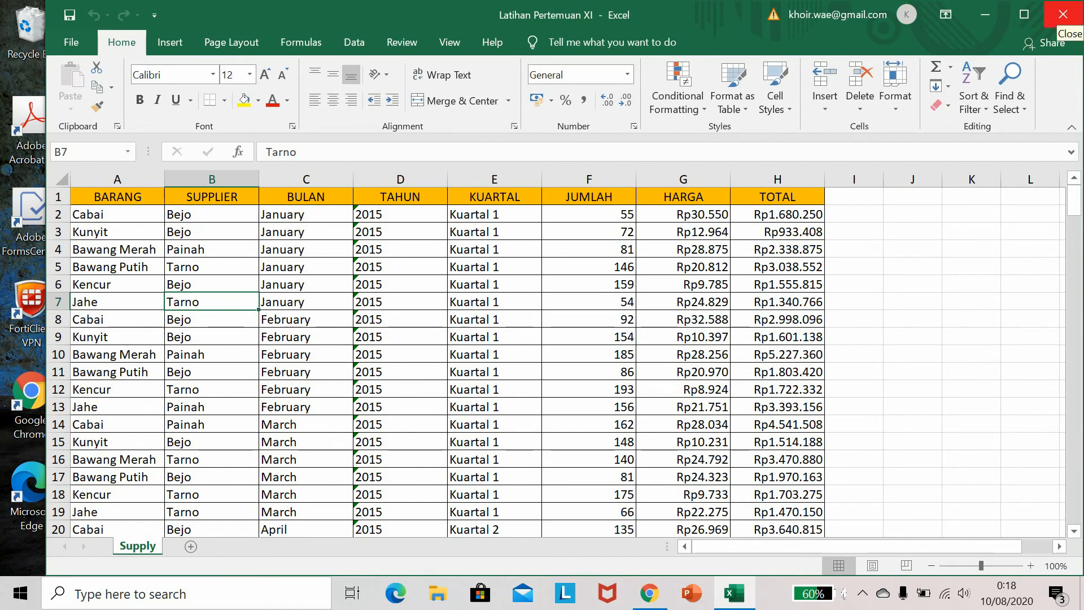
{"action": "left_click", "coordinate": [1062, 16]}
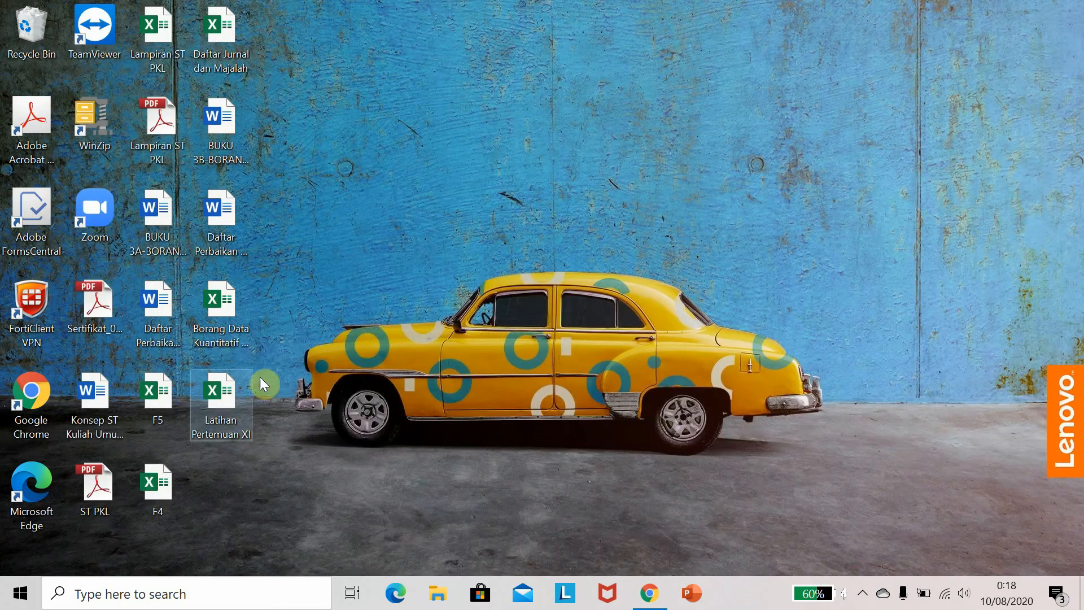
Upload Latihan Pertemuan XI.xlsx into the Google Sheets Drive folder and open it with Google Sheets
{"action": "left_click_drag", "start_coordinate": [226, 397], "coordinate": [348, 284]}
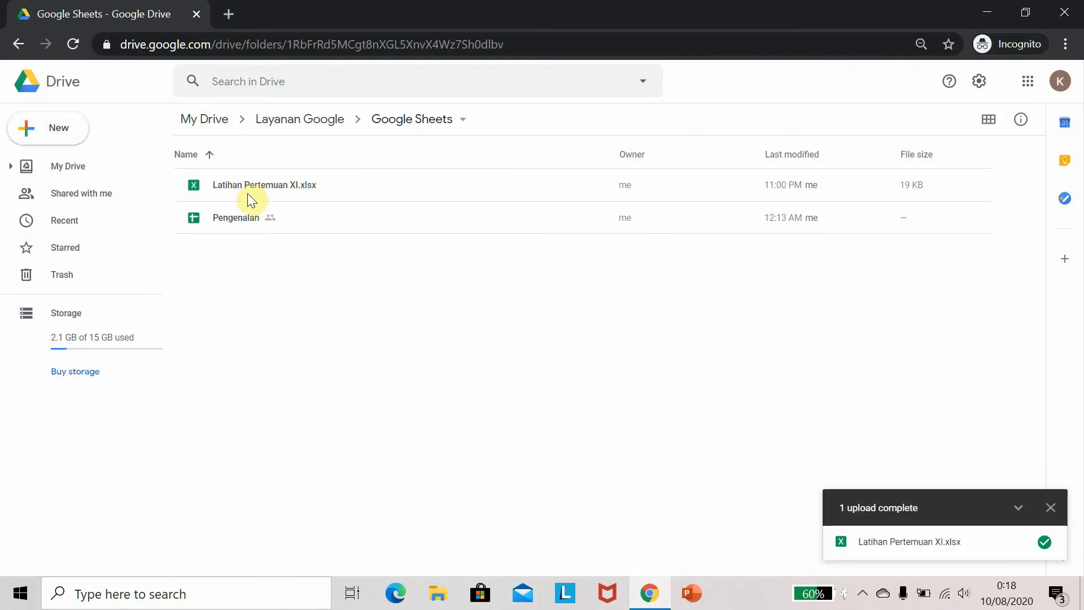
{"action": "double_click", "coordinate": [249, 185]}
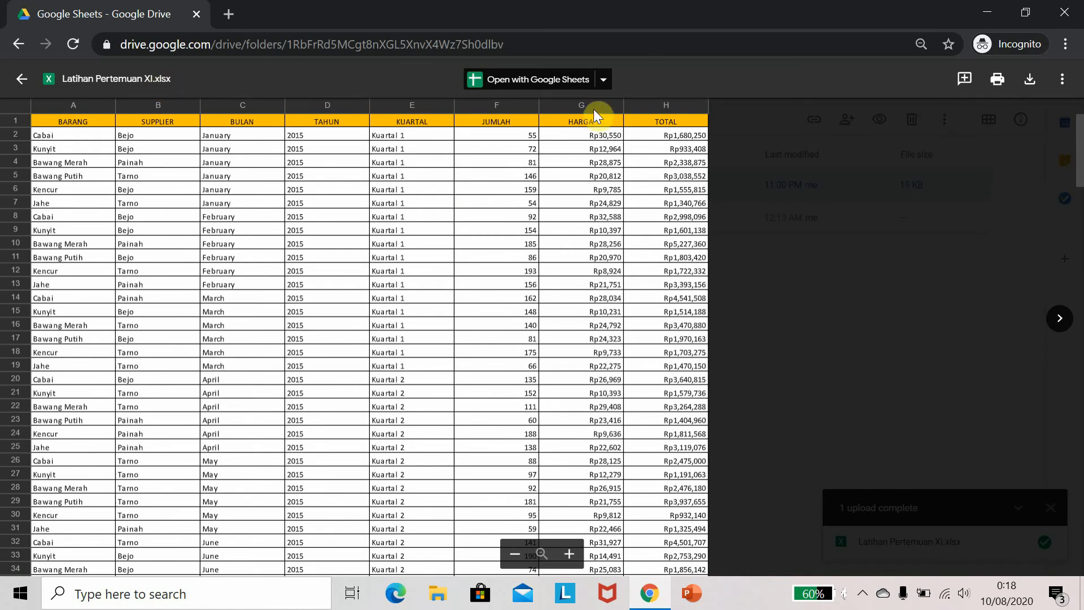
{"action": "left_click", "coordinate": [603, 79]}
{"action": "left_click", "coordinate": [624, 126]}
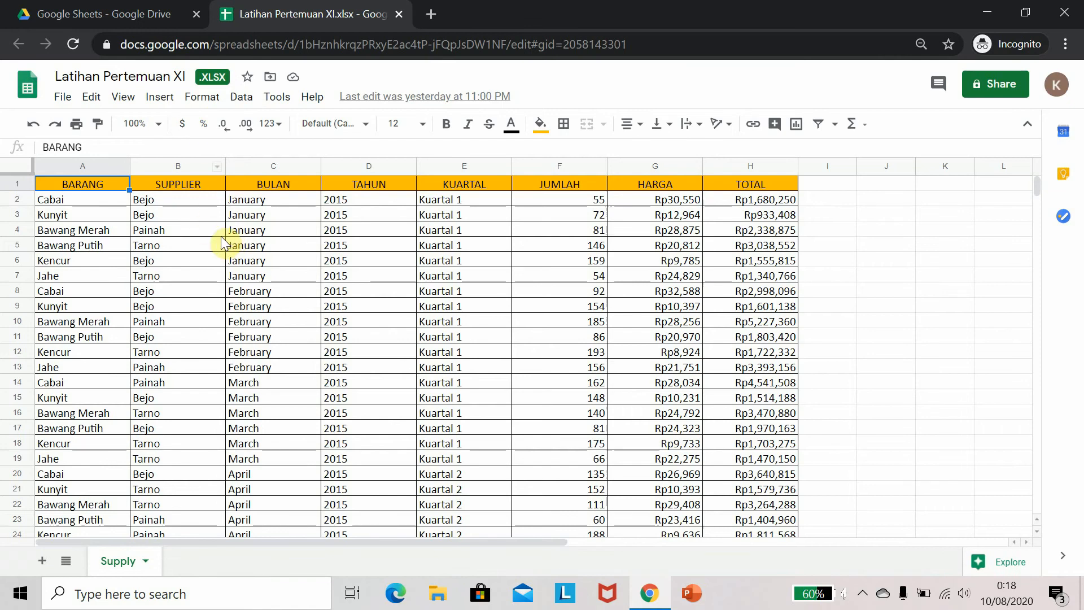
Save the uploaded workbook as a Google Sheets file
{"action": "left_click", "coordinate": [106, 262]}
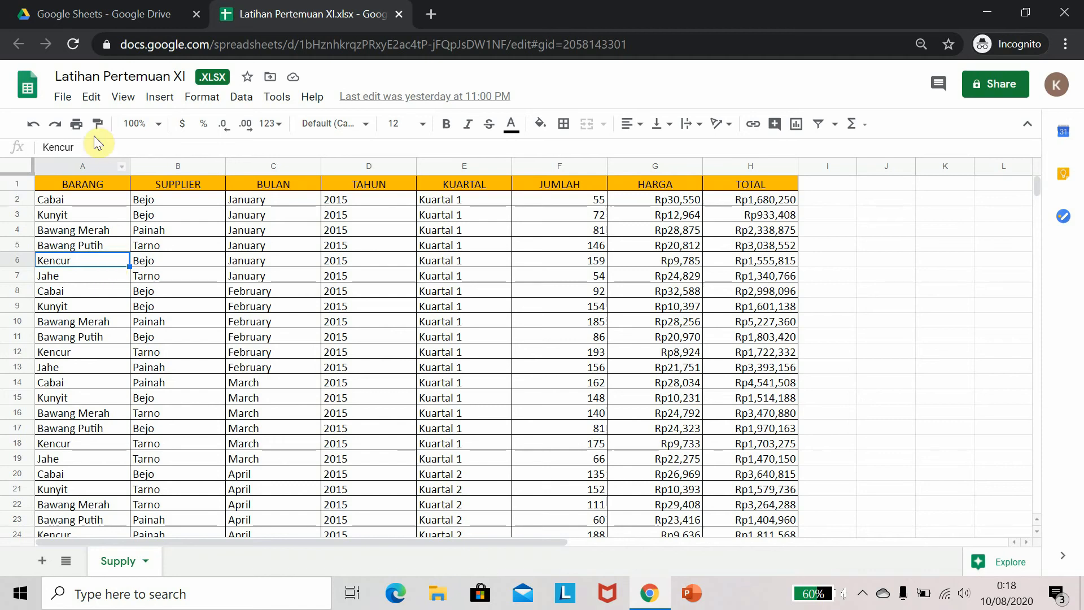
{"action": "left_click", "coordinate": [63, 97]}
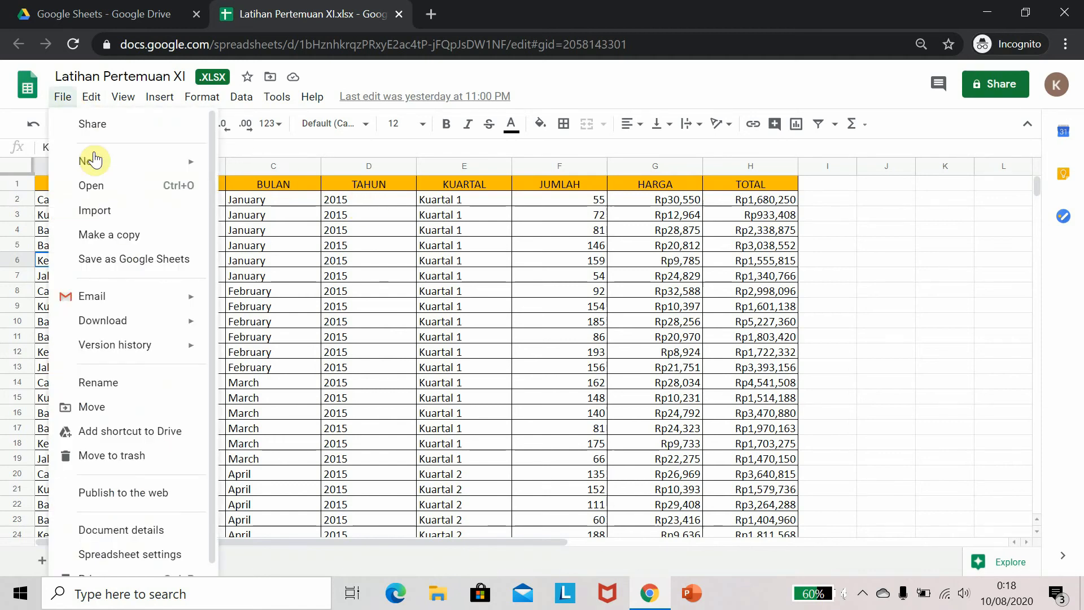
{"action": "left_click", "coordinate": [117, 260]}
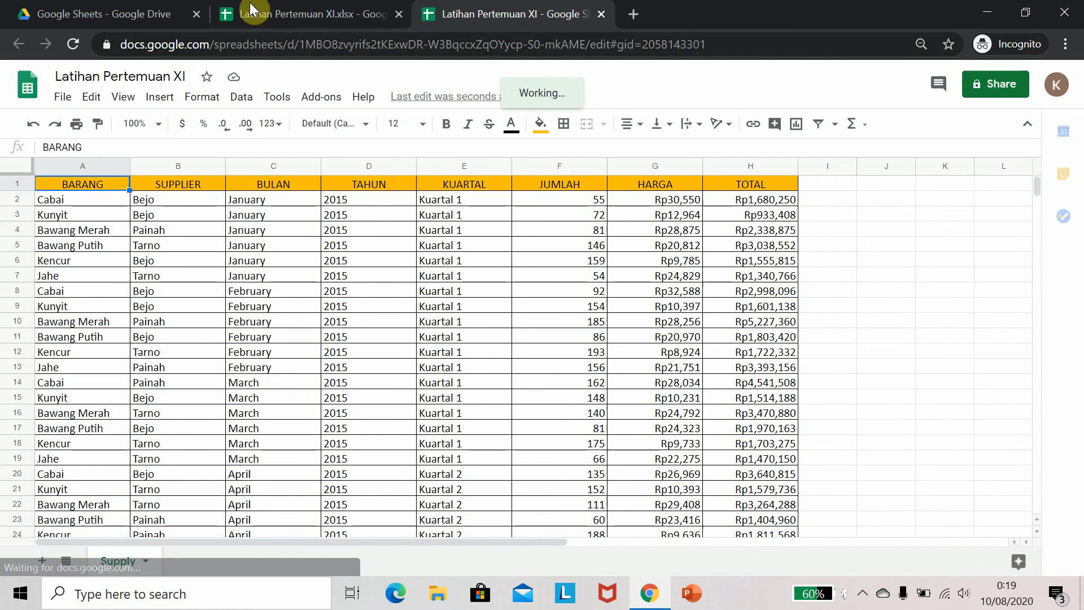
Compare the .xlsx original and the converted Google Sheets copy across tabs and in the Drive folder
{"action": "left_click", "coordinate": [271, 7]}
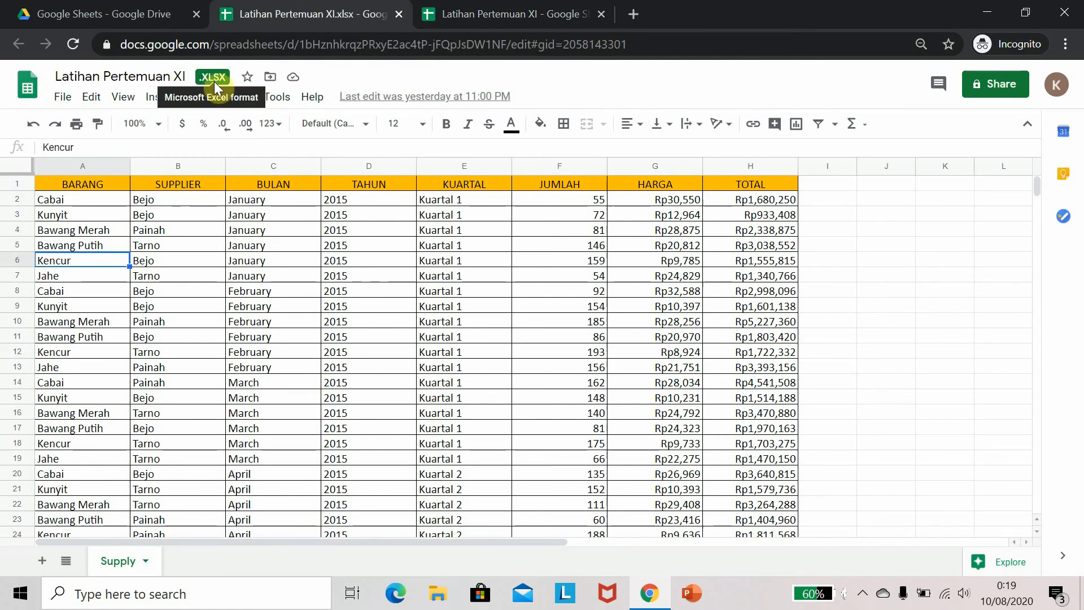
{"action": "left_click", "coordinate": [529, 6]}
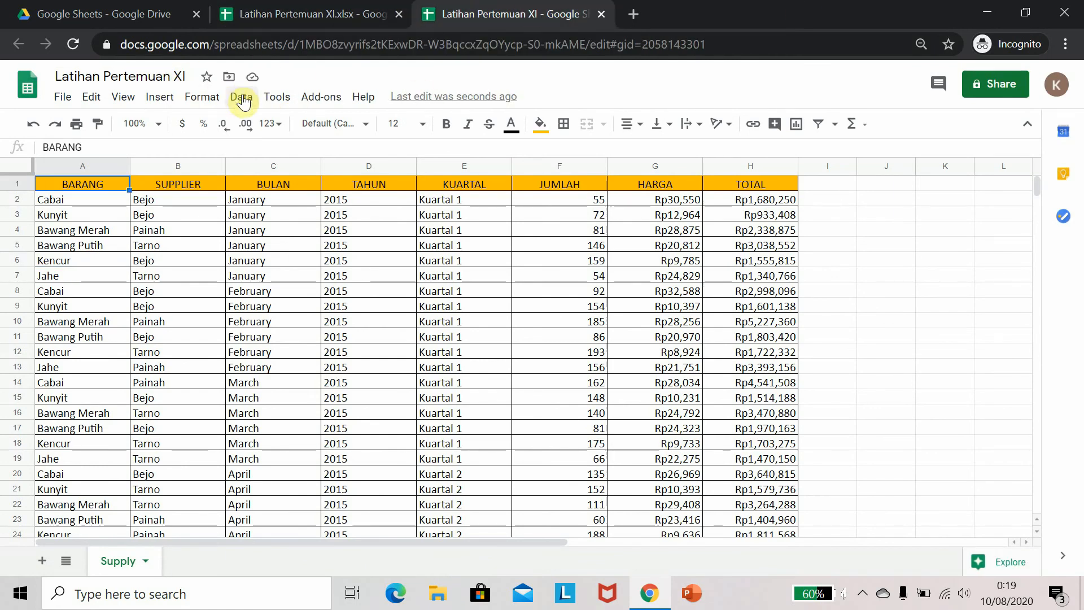
{"action": "left_click", "coordinate": [159, 11]}
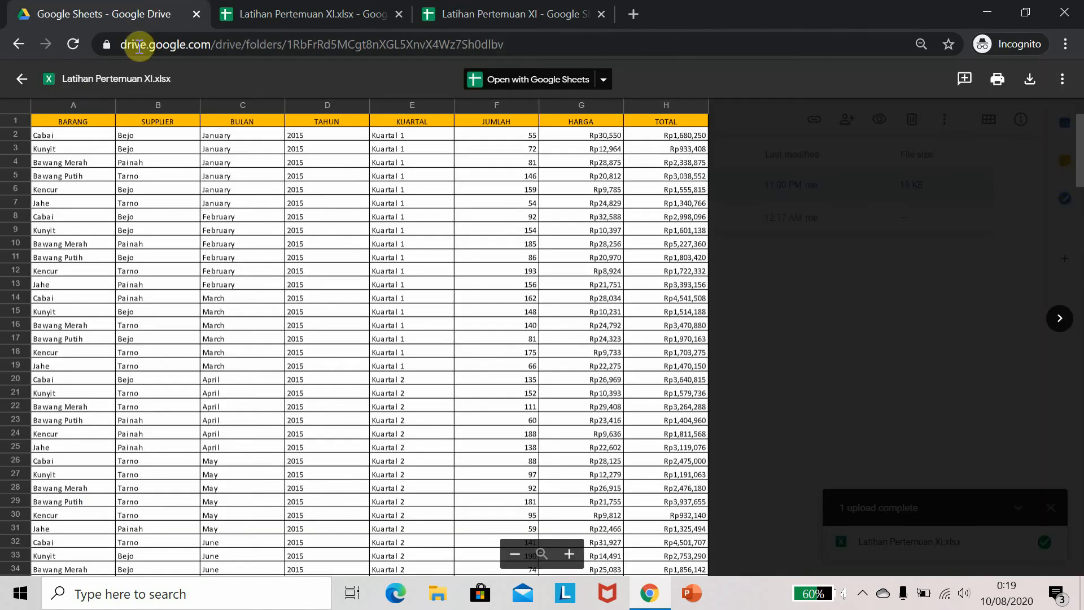
{"action": "left_click", "coordinate": [20, 79]}
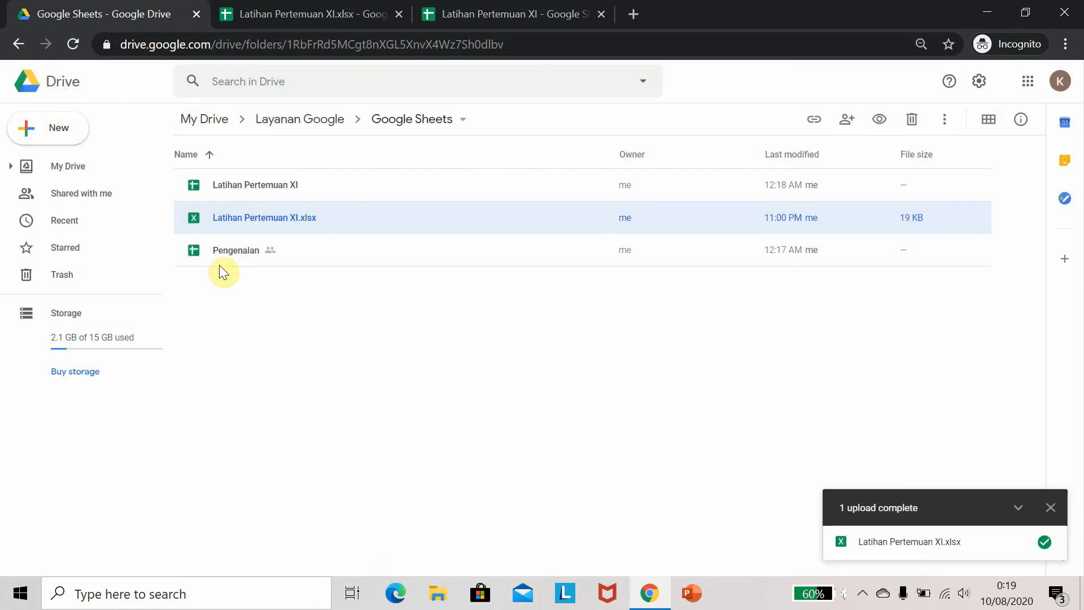
{"action": "left_click", "coordinate": [246, 216]}
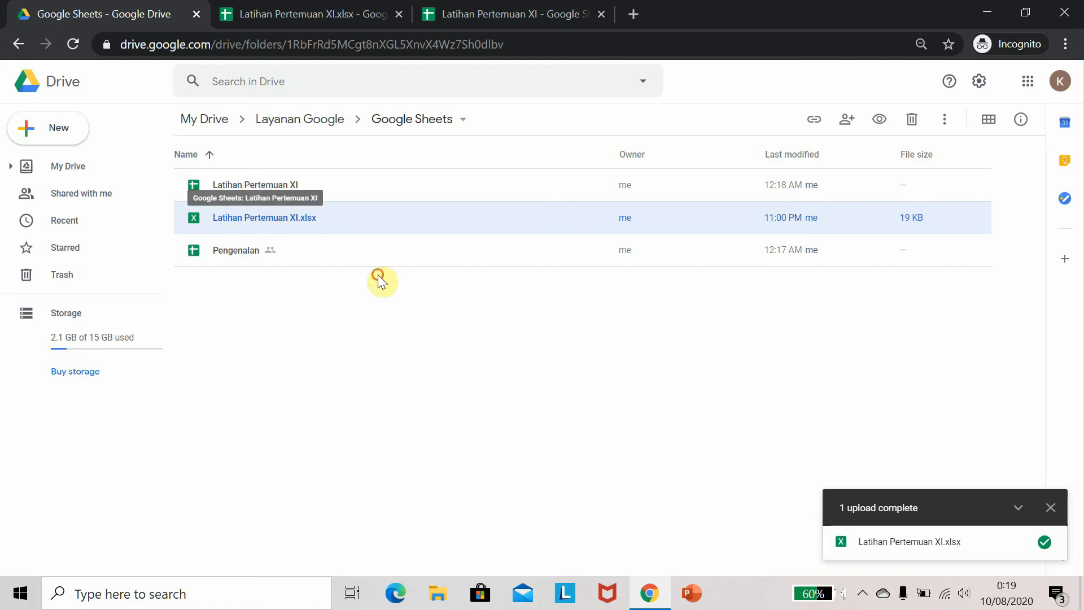
{"action": "left_click", "coordinate": [254, 188]}
Close both Latihan Pertemuan XI spreadsheet tabs to return to Drive
{"action": "left_click", "coordinate": [297, 13]}
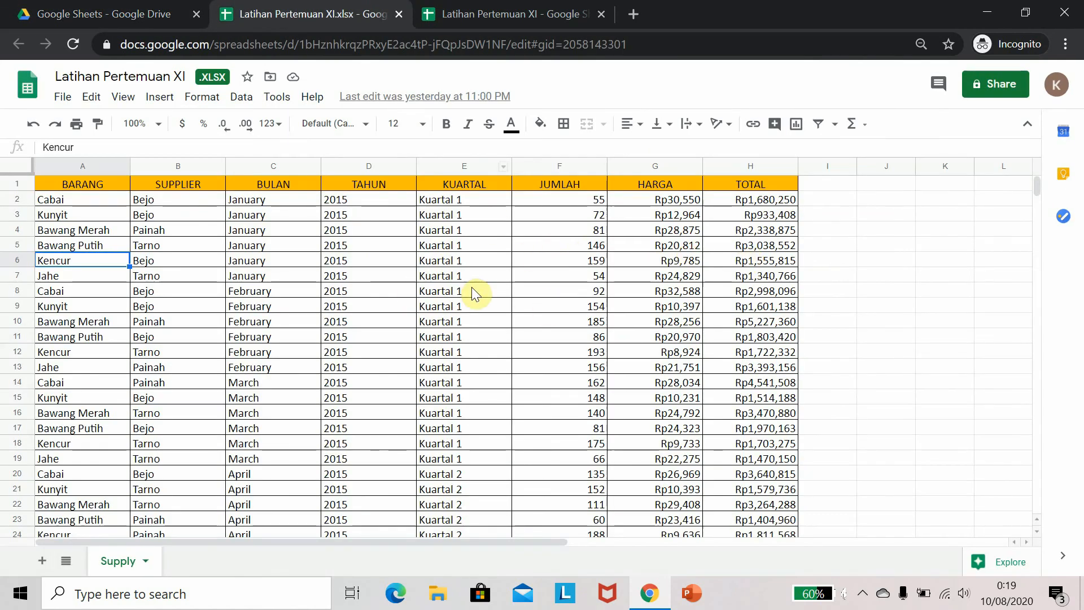
{"action": "scroll", "coordinate": [705, 440], "scroll_direction": "down", "scroll_amount": 2}
{"action": "scroll", "coordinate": [477, 290], "scroll_direction": "up", "scroll_amount": 2}
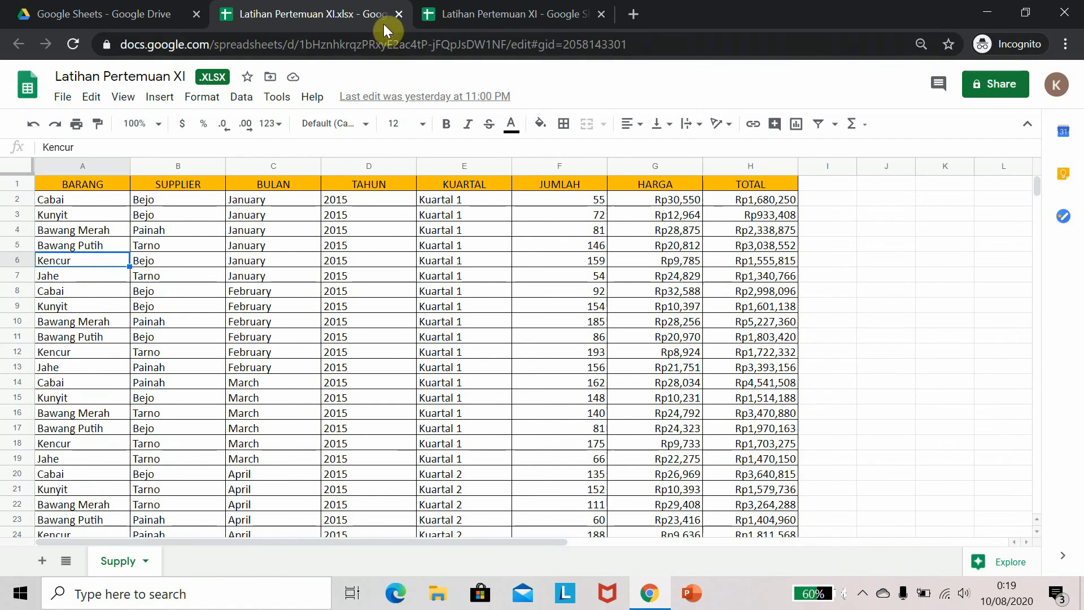
{"action": "left_click", "coordinate": [399, 13]}
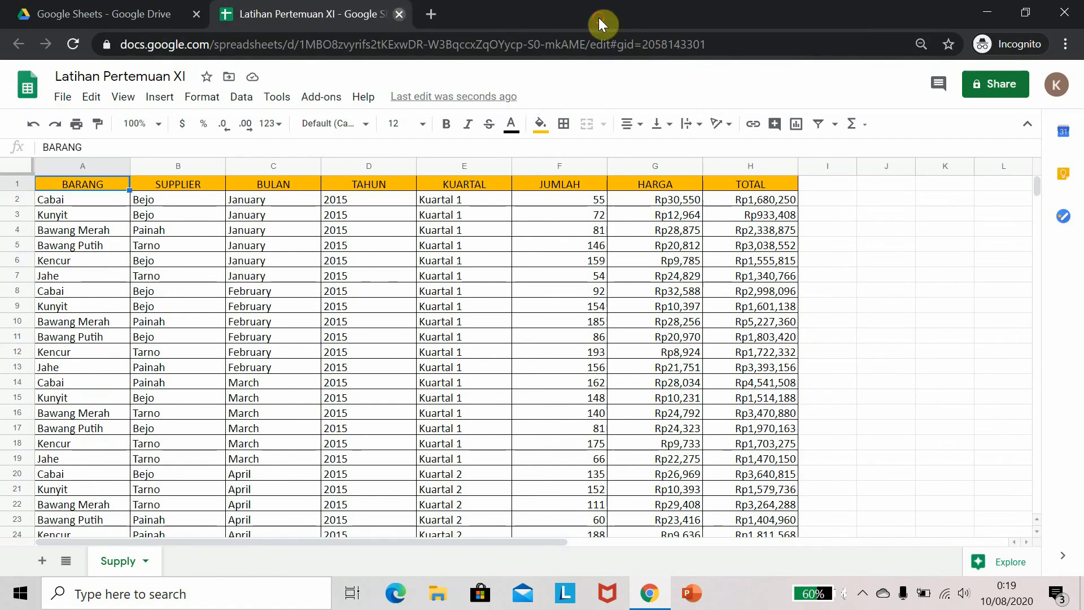
{"action": "key", "text": "ctrl+w"}
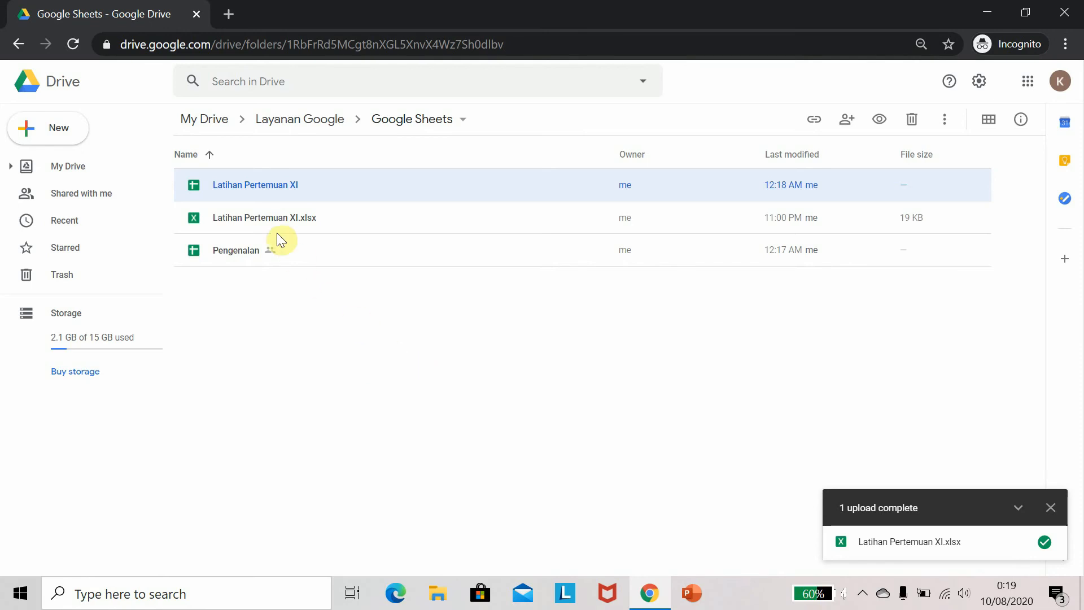
Enable converting uploaded files to Google Docs editor format in Drive settings
{"action": "left_click", "coordinate": [978, 81]}
{"action": "left_click", "coordinate": [858, 116]}
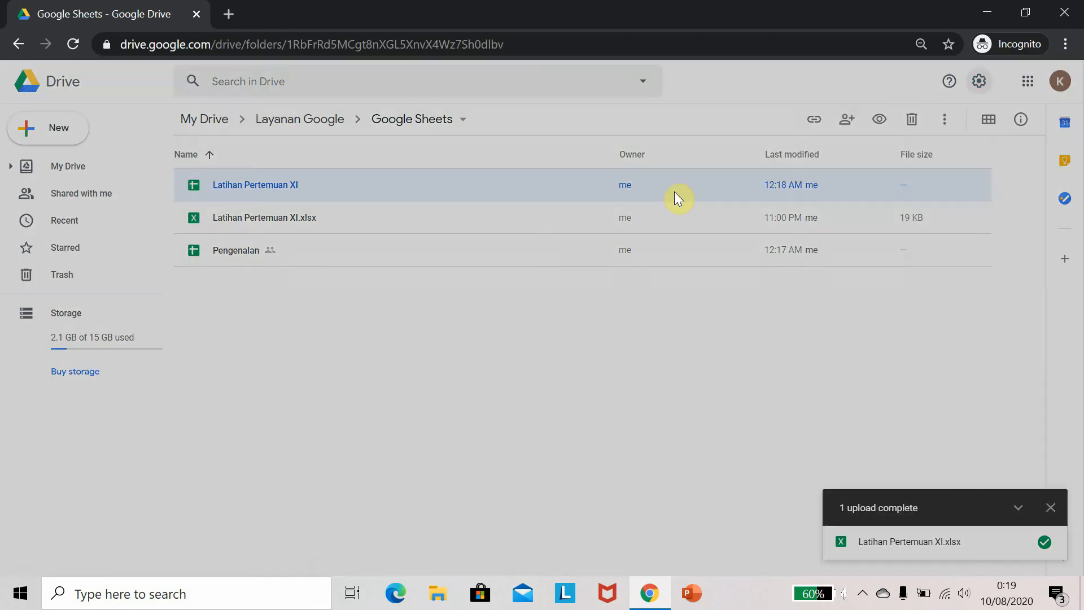
{"action": "left_click", "coordinate": [506, 286]}
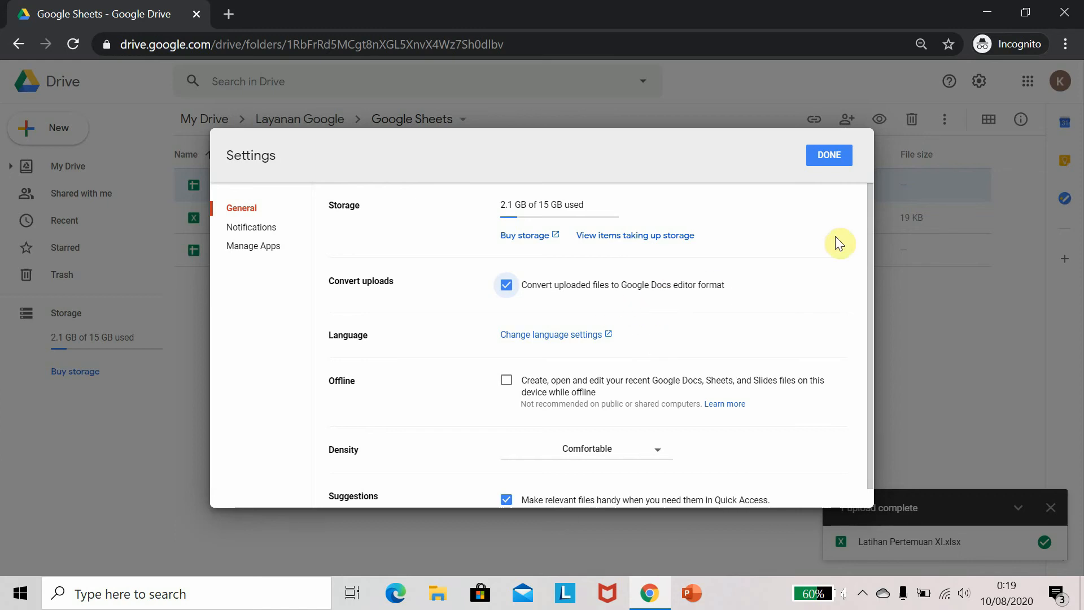
{"action": "left_click", "coordinate": [829, 154]}
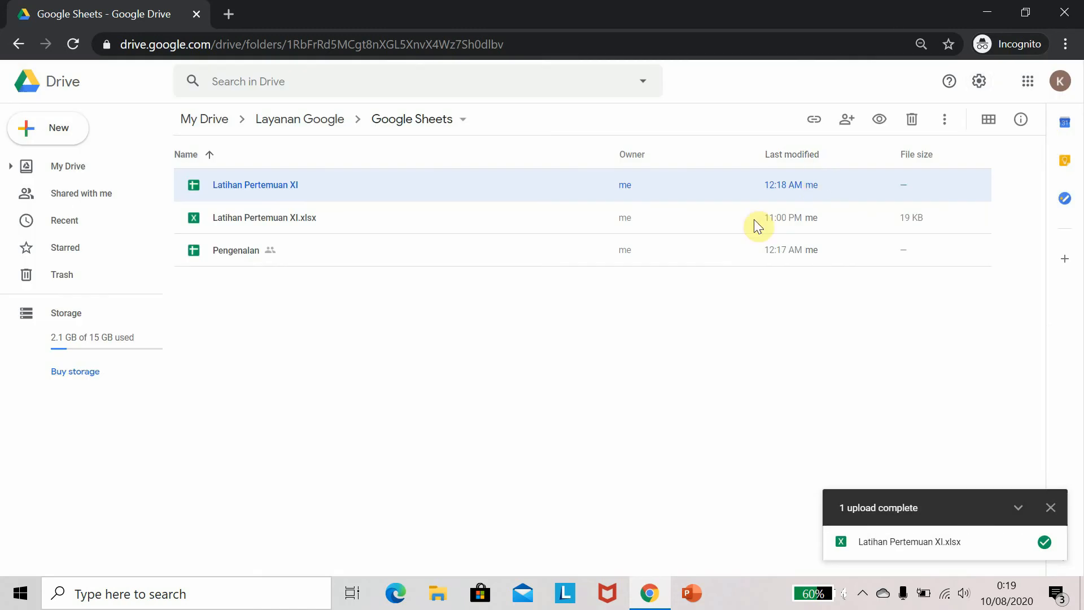
Remove both Latihan Pertemuan XI files from the Drive folder
{"action": "left_click", "coordinate": [262, 219], "text": "ctrl"}
{"action": "right_click", "coordinate": [261, 219]}
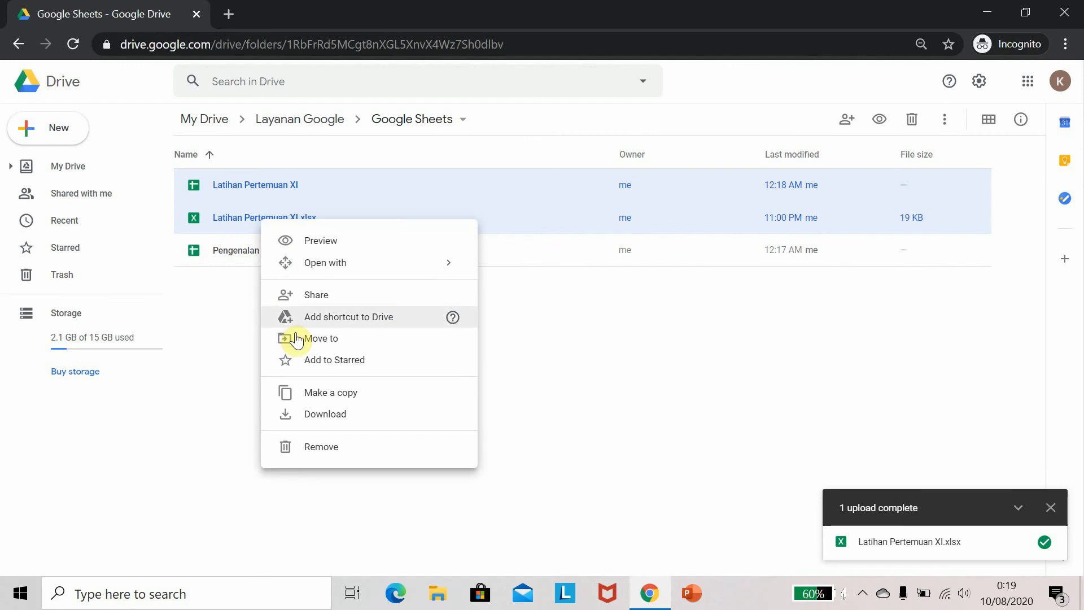
{"action": "left_click", "coordinate": [321, 445]}
Minimize the browser window to reach the desktop
{"action": "key", "text": "alt+Tab"}
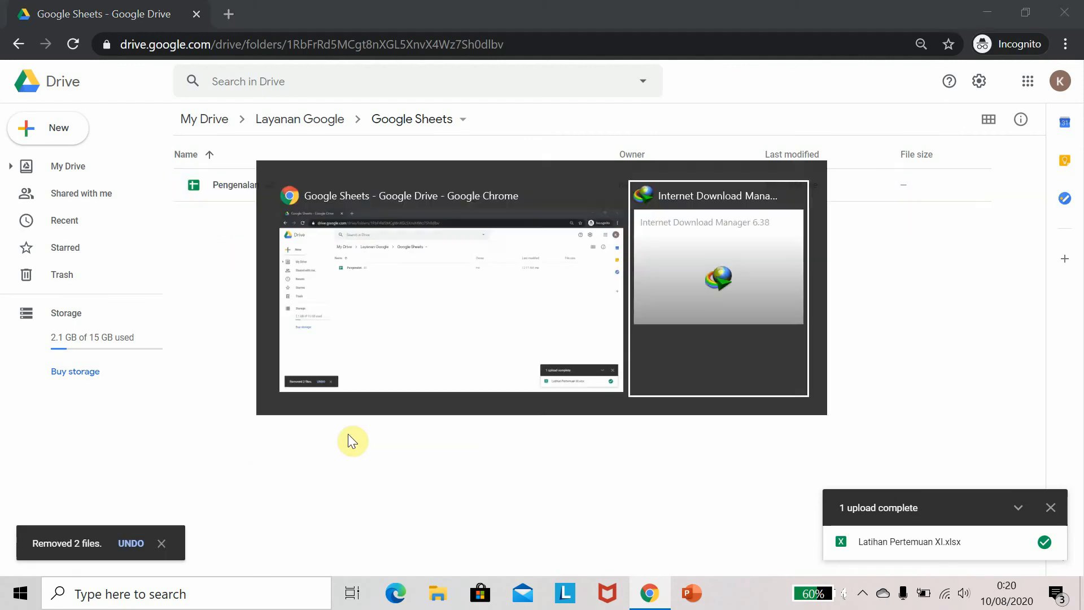
{"action": "left_click", "coordinate": [983, 11]}
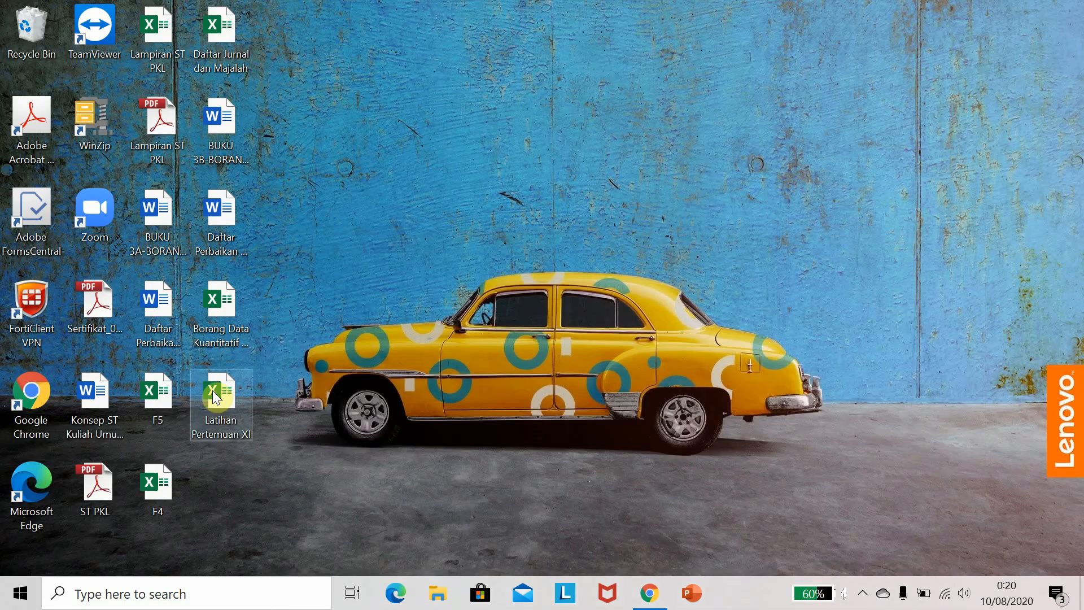
Upload the Latihan Pertemuan XI Excel file from the desktop into the Google Sheets Drive folder and open the converted spreadsheet
{"action": "left_click_drag", "start_coordinate": [206, 420], "coordinate": [446, 277]}
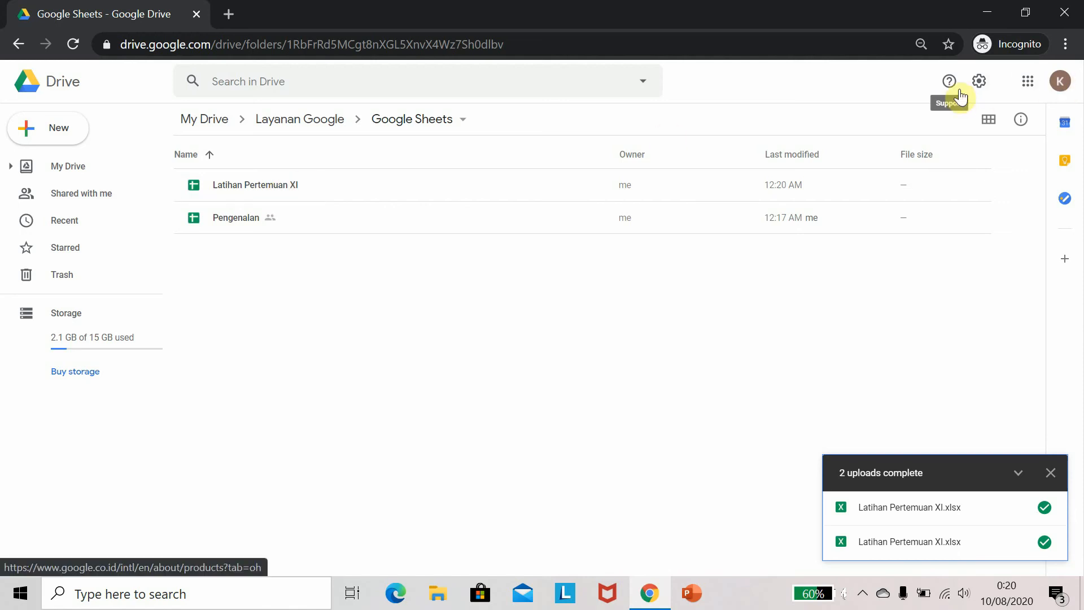
{"action": "double_click", "coordinate": [261, 185]}
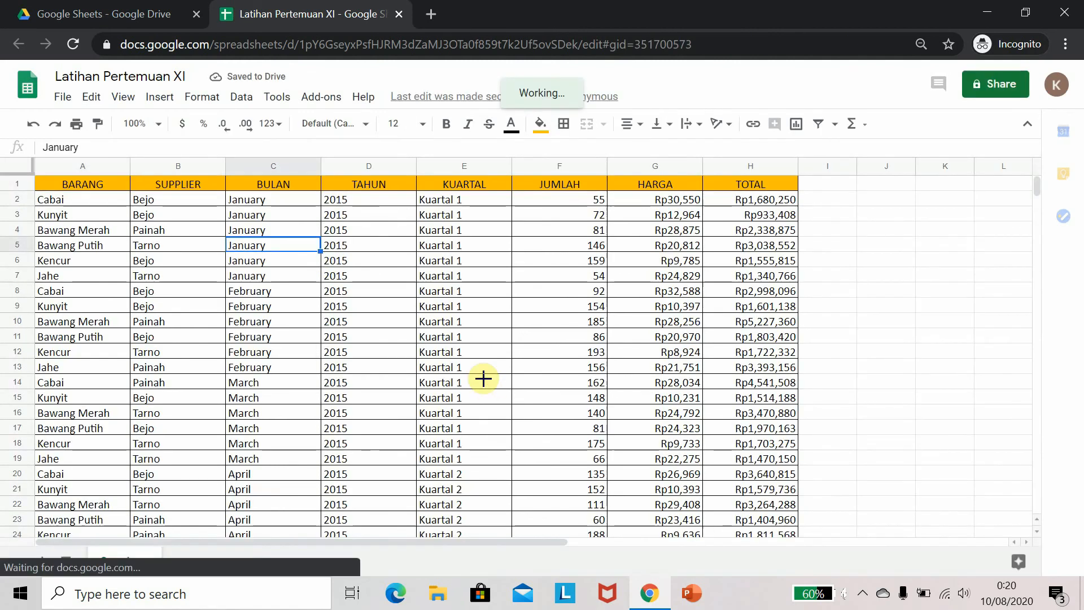
{"action": "left_click", "coordinate": [160, 260]}
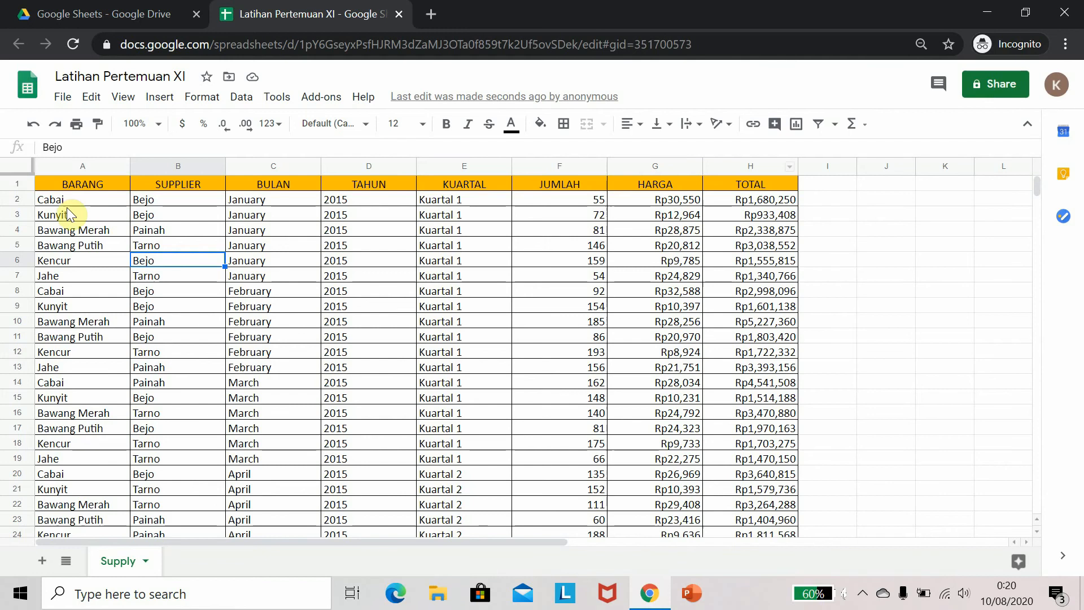
Change the fill colour of header row A1:H1 to light cornflower blue
{"action": "left_click", "coordinate": [116, 184]}
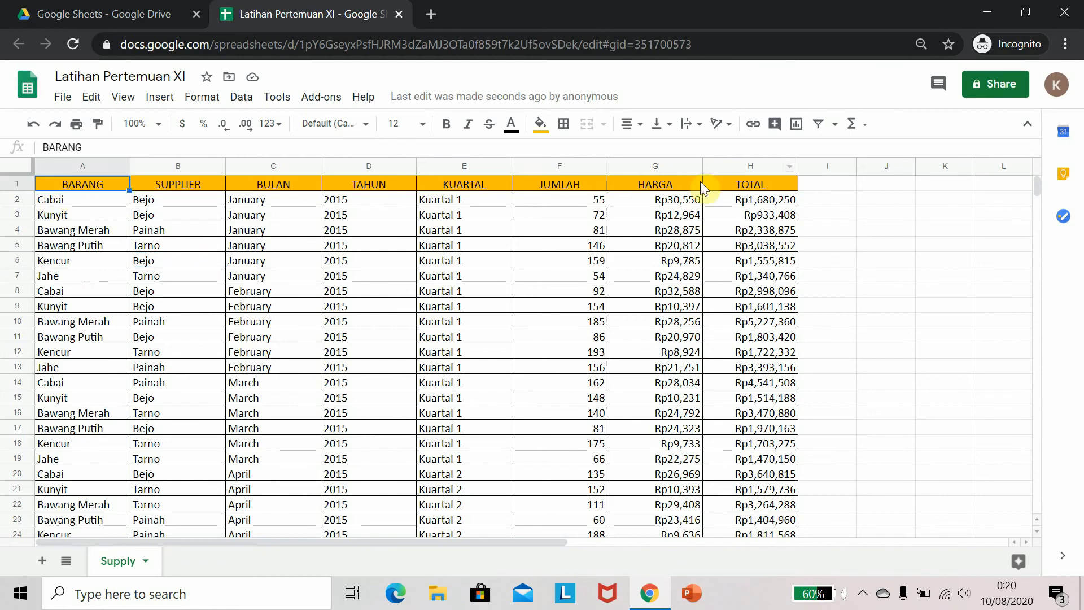
{"action": "left_click", "coordinate": [764, 184], "text": "shift"}
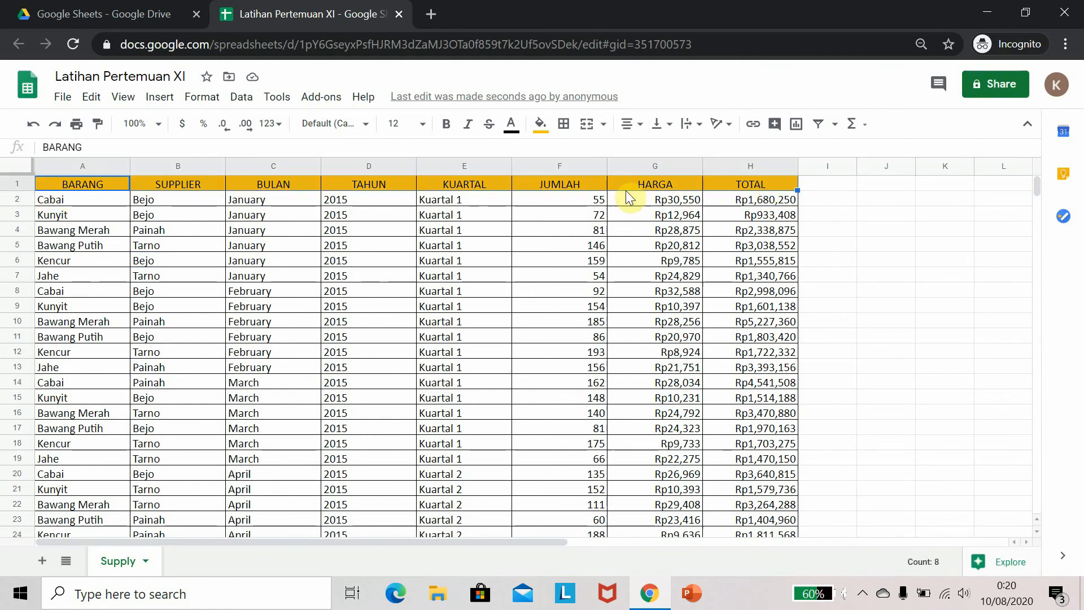
{"action": "left_click", "coordinate": [540, 126]}
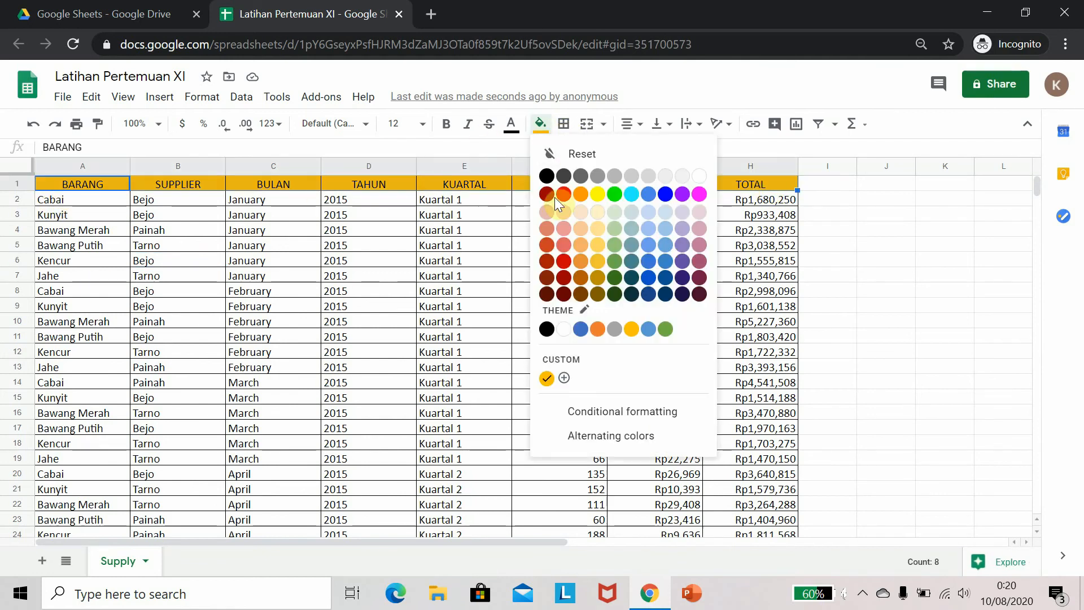
{"action": "left_click", "coordinate": [652, 214]}
{"action": "left_click", "coordinate": [462, 230]}
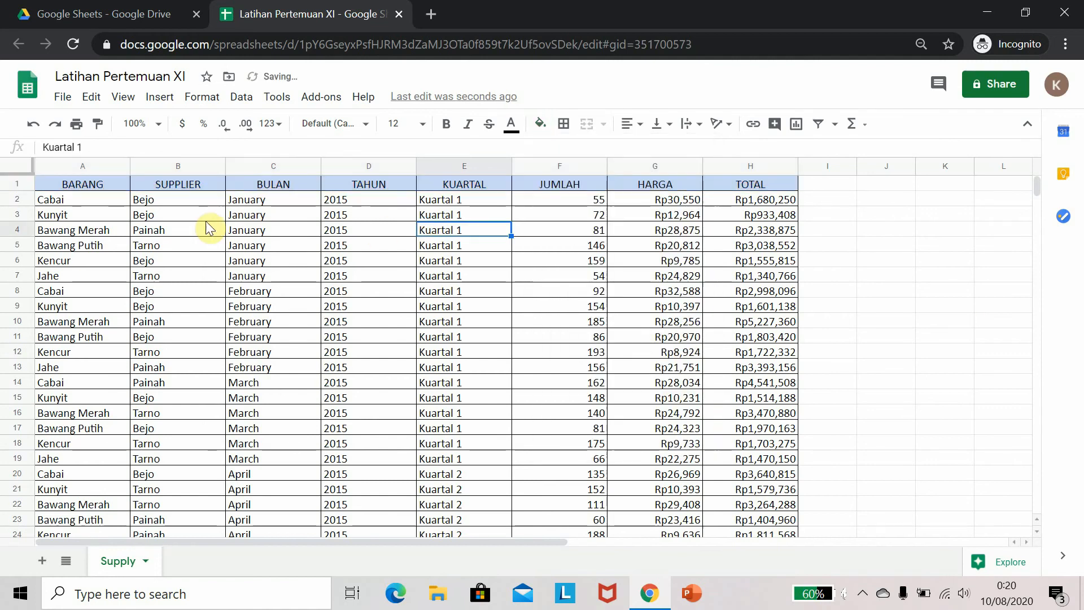
Try to enter an AVERAGE formula in cell J2 for the TOTAL column
{"action": "scroll", "coordinate": [124, 320], "scroll_direction": "down", "scroll_amount": 1}
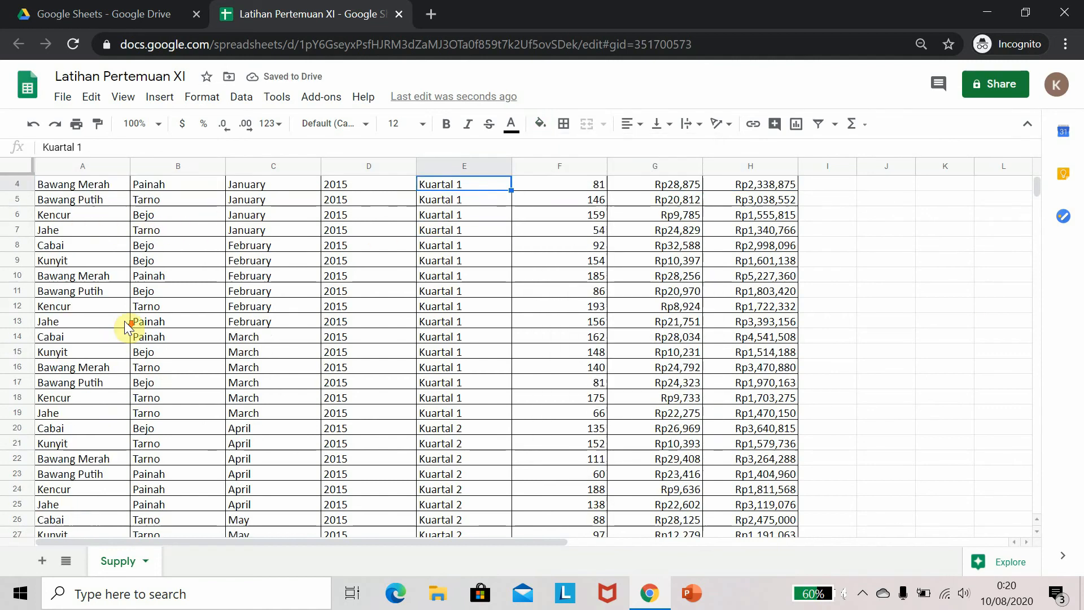
{"action": "scroll", "coordinate": [124, 320], "scroll_direction": "up", "scroll_amount": 1}
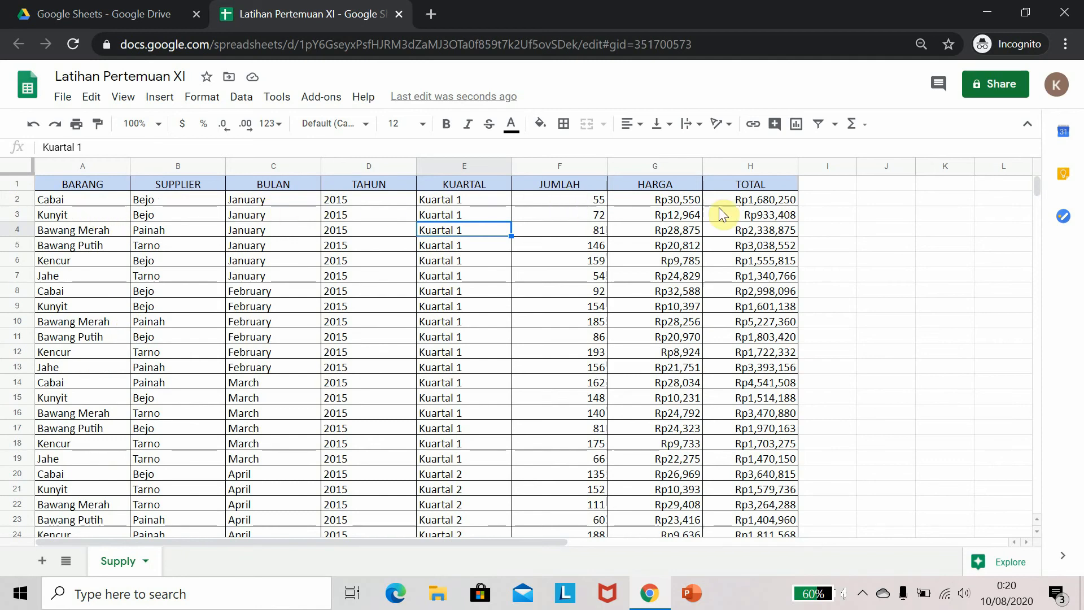
{"action": "left_click", "coordinate": [869, 201]}
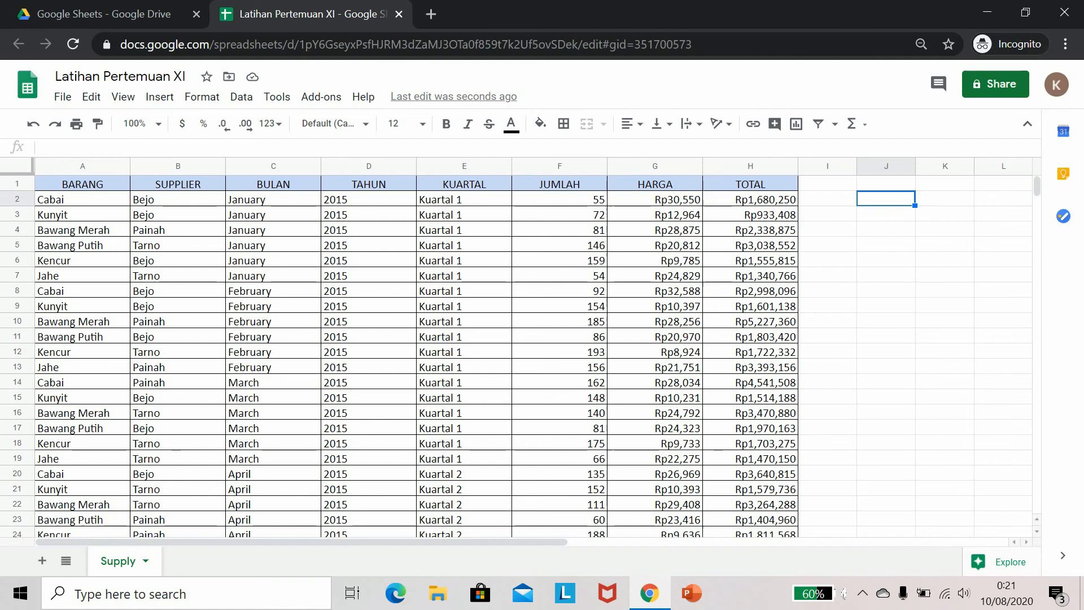
{"action": "type", "text": "=avera"}
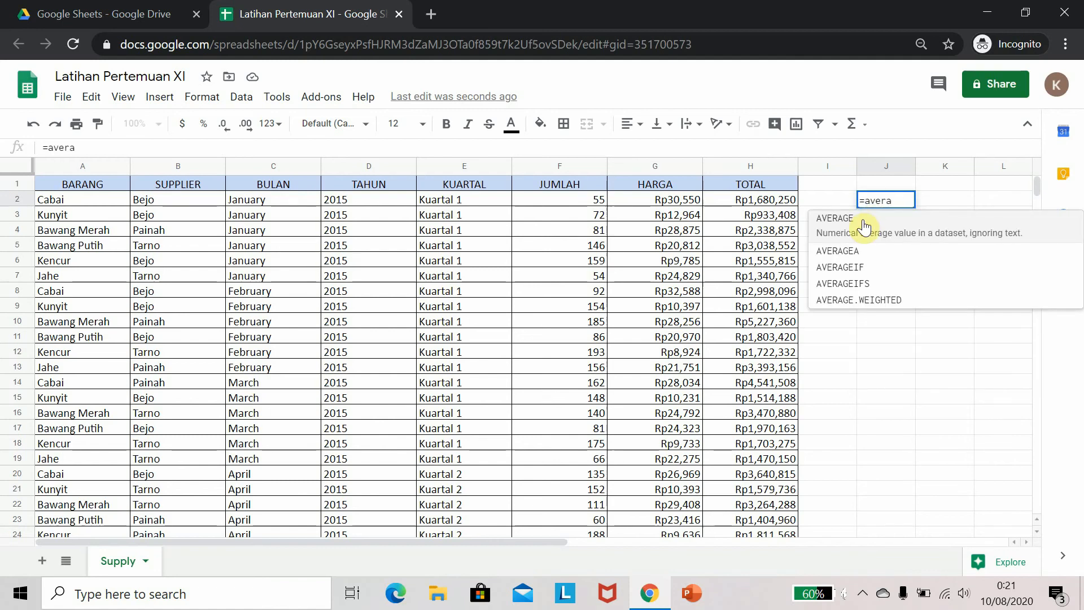
{"action": "left_click", "coordinate": [859, 221]}
{"action": "left_click", "coordinate": [757, 200]}
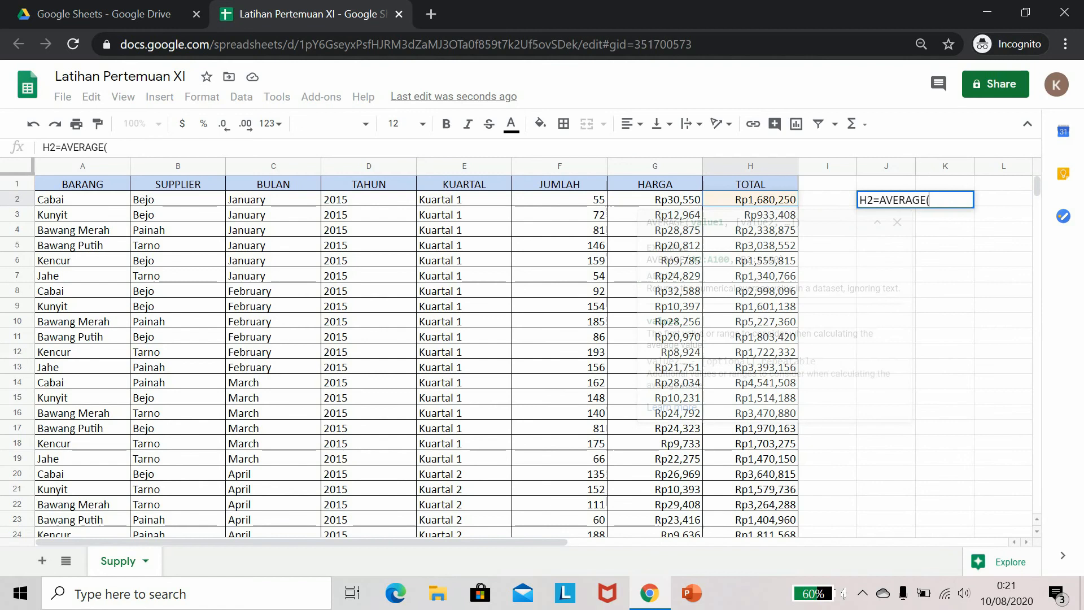
{"action": "key", "text": "ctrl+shift+Down"}
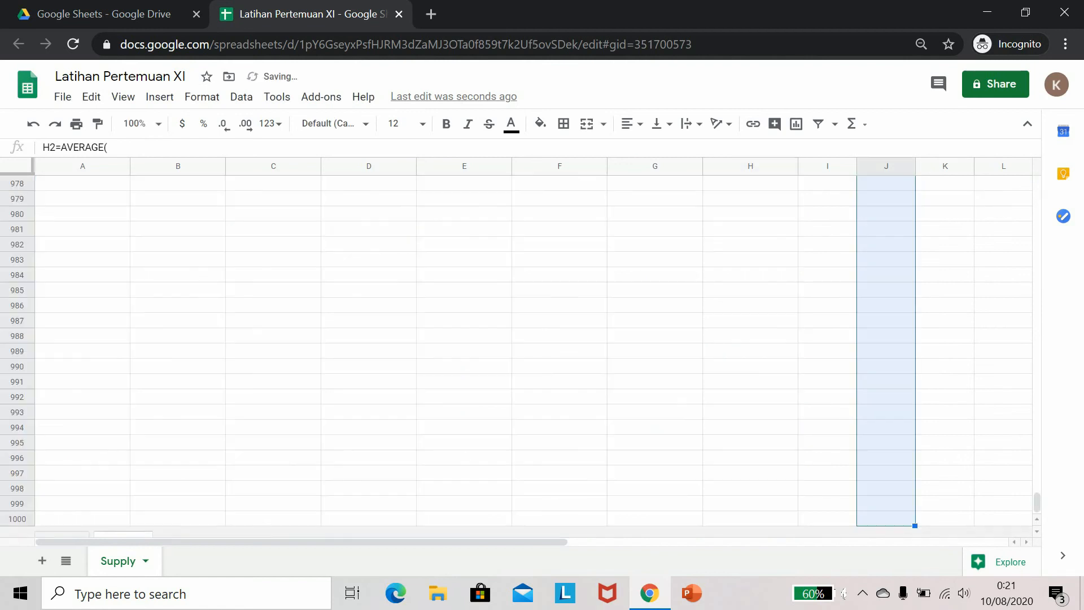
{"action": "key", "text": "ctrl+shift+Up"}
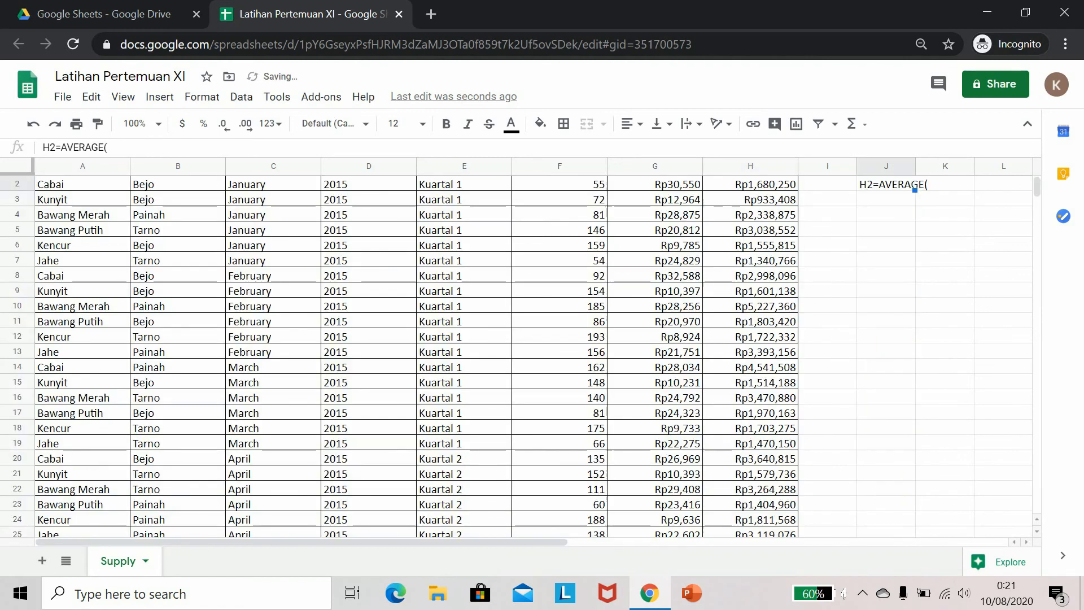
{"action": "scroll", "coordinate": [757, 210], "scroll_direction": "up", "scroll_amount": 1}
{"action": "left_click", "coordinate": [767, 201]}
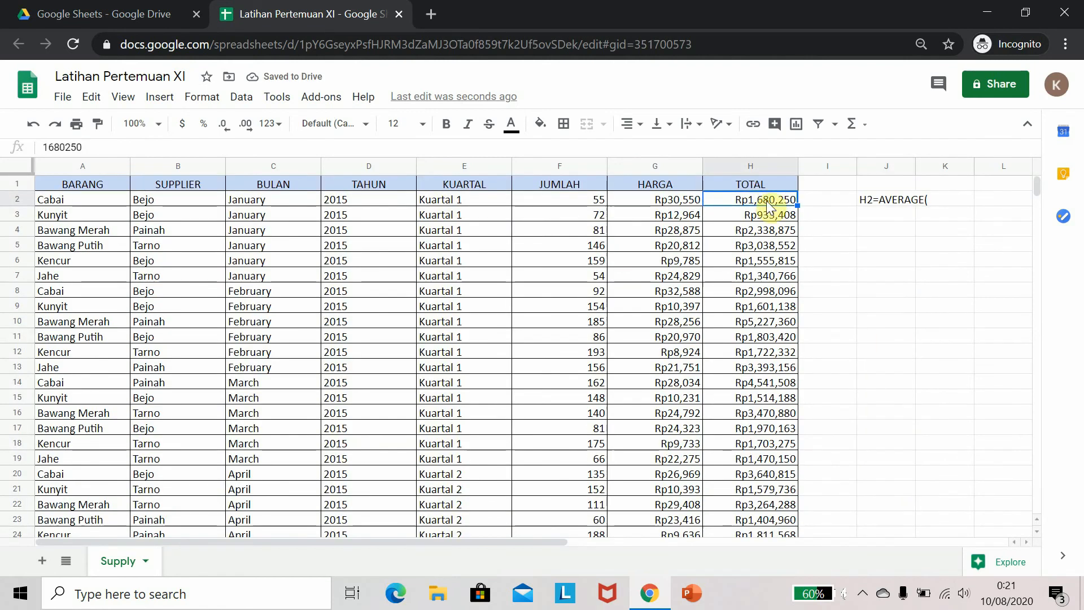
{"action": "left_click", "coordinate": [881, 200]}
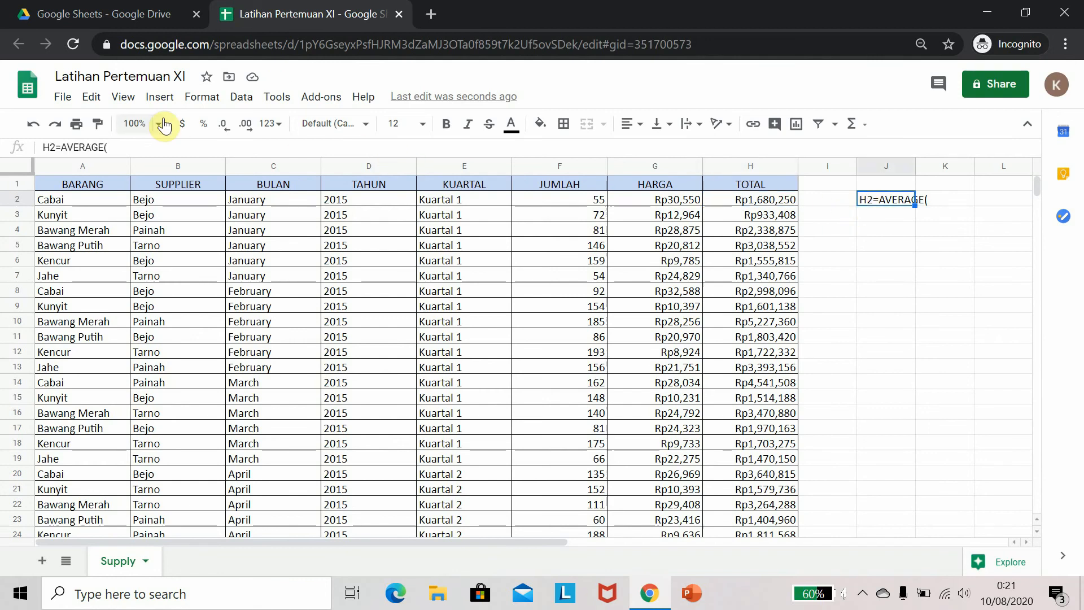
{"action": "left_click", "coordinate": [146, 148]}
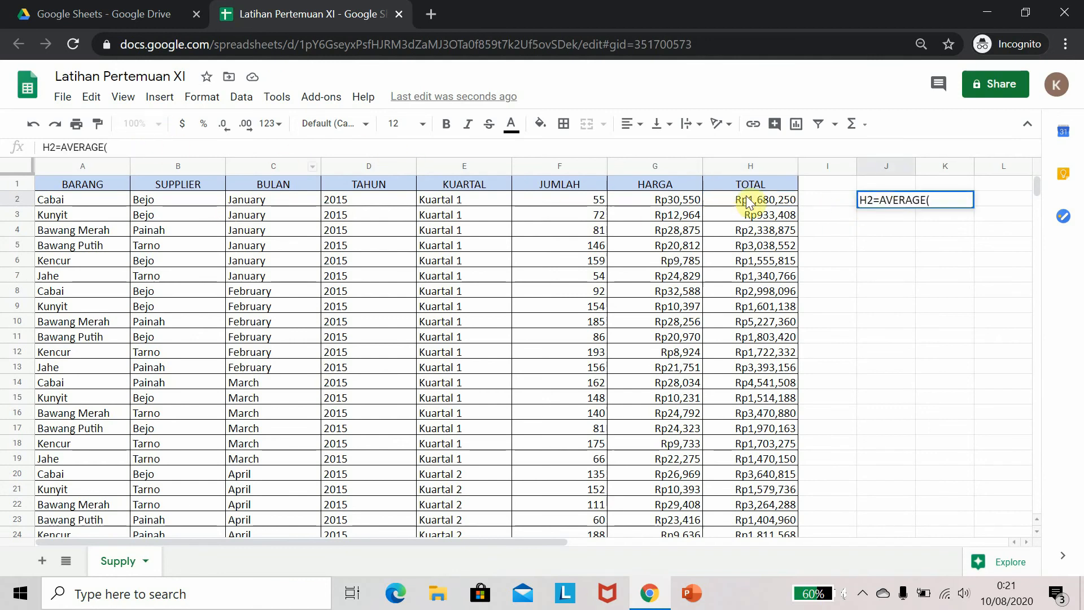
{"action": "left_click", "coordinate": [748, 203]}
{"action": "left_click", "coordinate": [885, 184]}
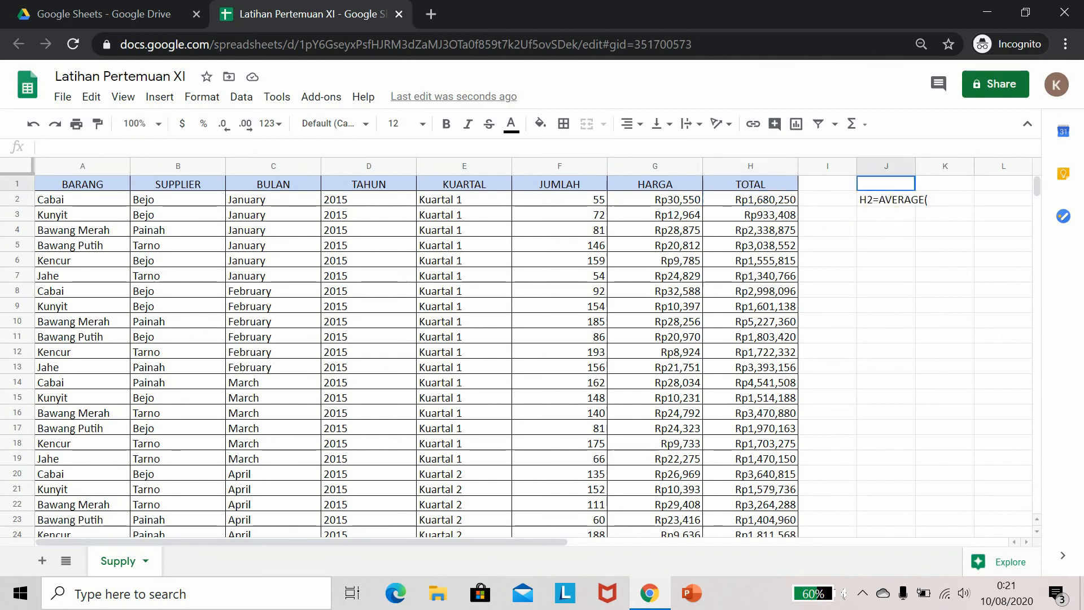
Replace the contents of J2 with the formula =average(H2:H217) averaging the TOTAL column
{"action": "left_click", "coordinate": [870, 211]}
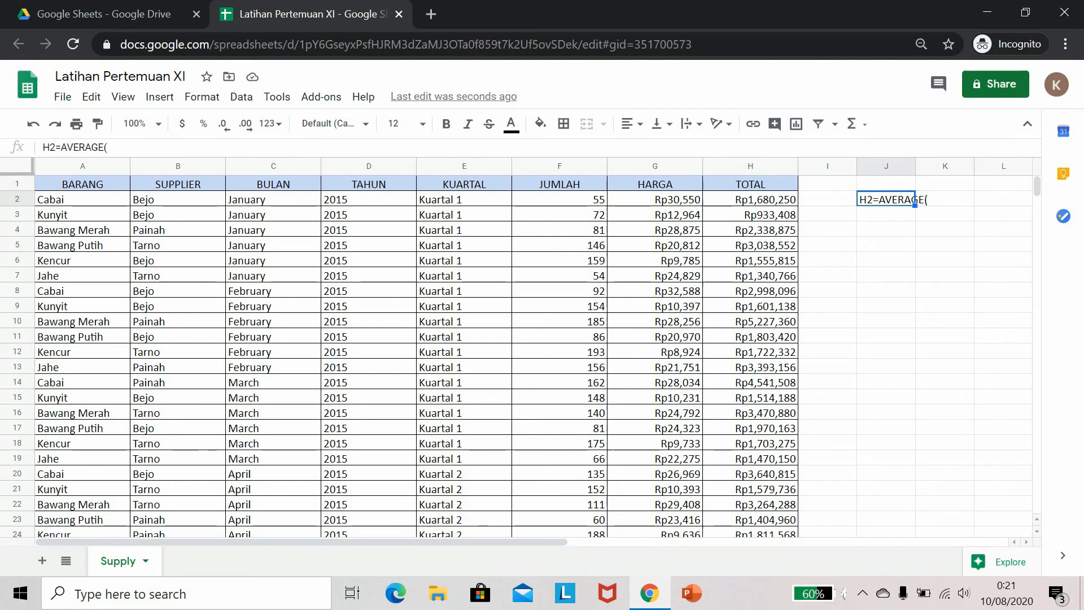
{"action": "left_click", "coordinate": [143, 147]}
{"action": "left_click_drag", "start_coordinate": [142, 147], "coordinate": [5, 135]}
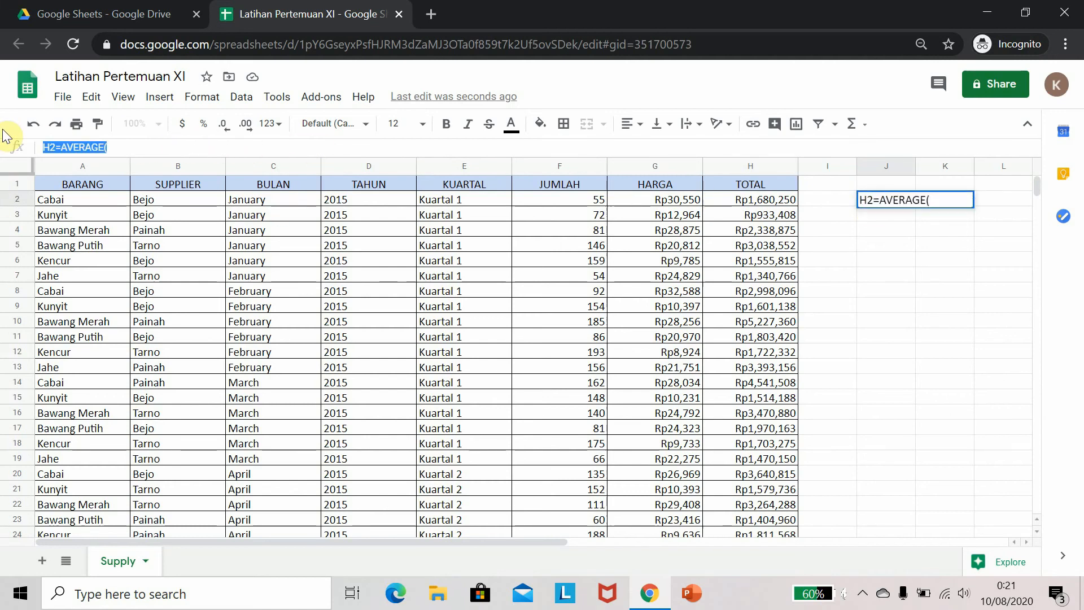
{"action": "type", "text": "=aver"}
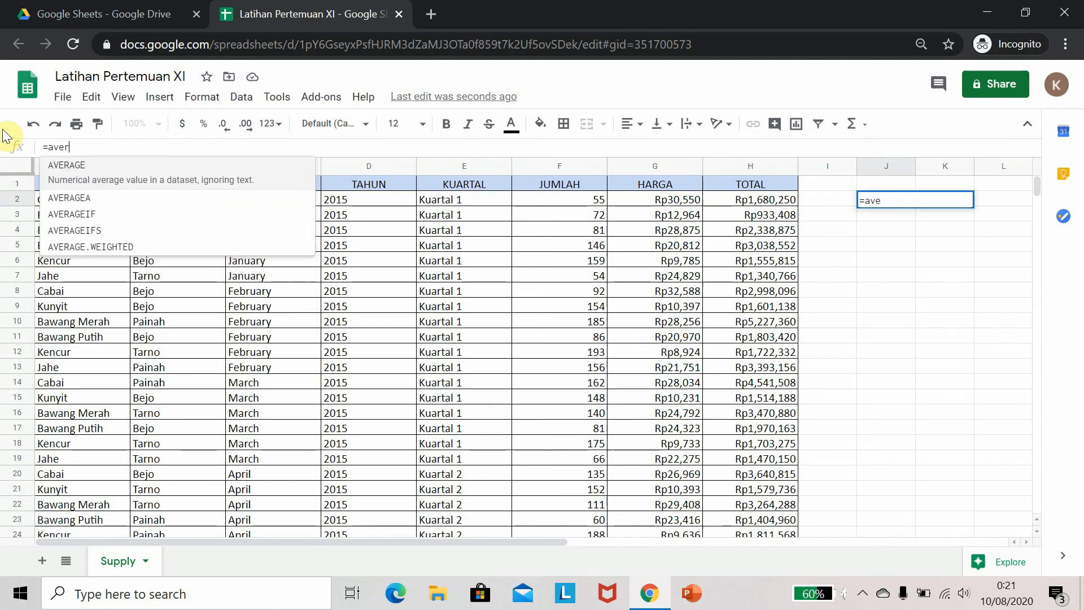
{"action": "type", "text": "age("}
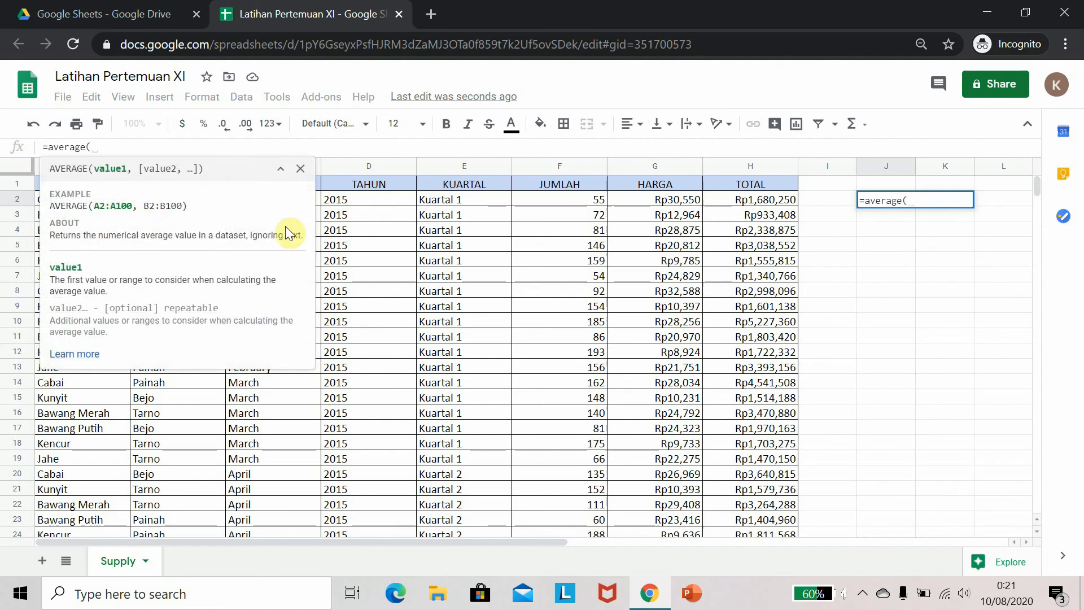
{"action": "left_click", "coordinate": [741, 201]}
{"action": "scroll", "coordinate": [740, 201], "scroll_direction": "down", "scroll_amount": 2}
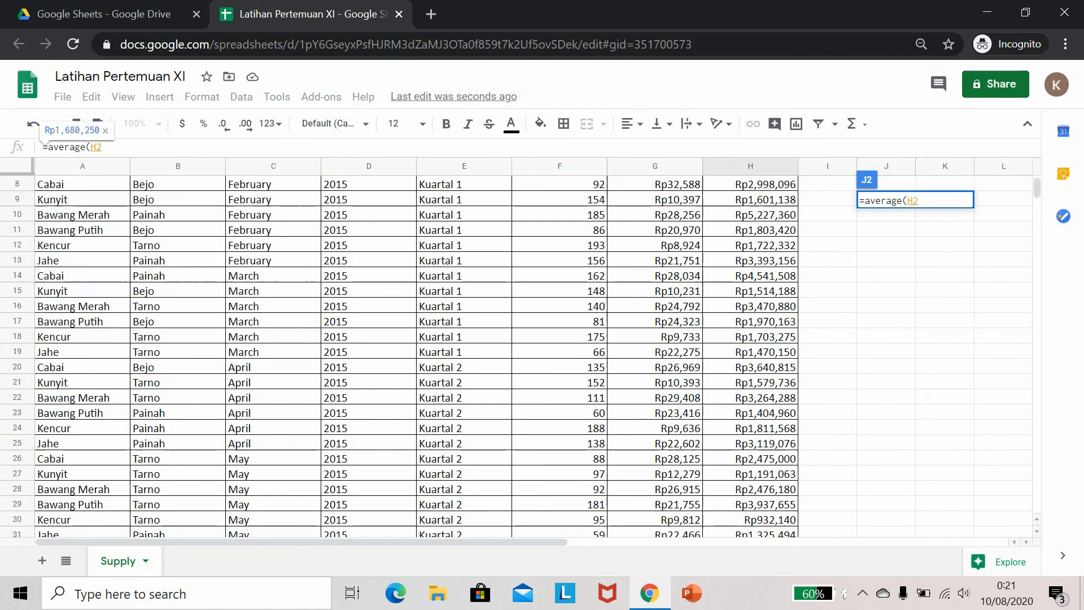
{"action": "scroll", "coordinate": [751, 276], "scroll_direction": "down", "scroll_amount": 20}
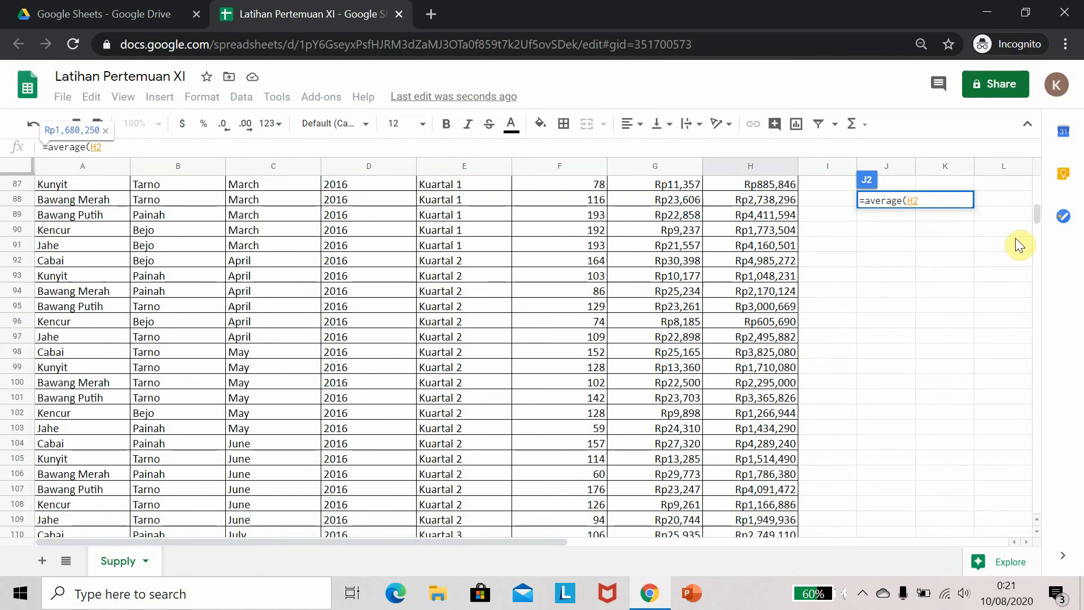
{"action": "left_click_drag", "start_coordinate": [1038, 218], "coordinate": [1035, 258]}
{"action": "left_click", "coordinate": [768, 291], "text": "shift"}
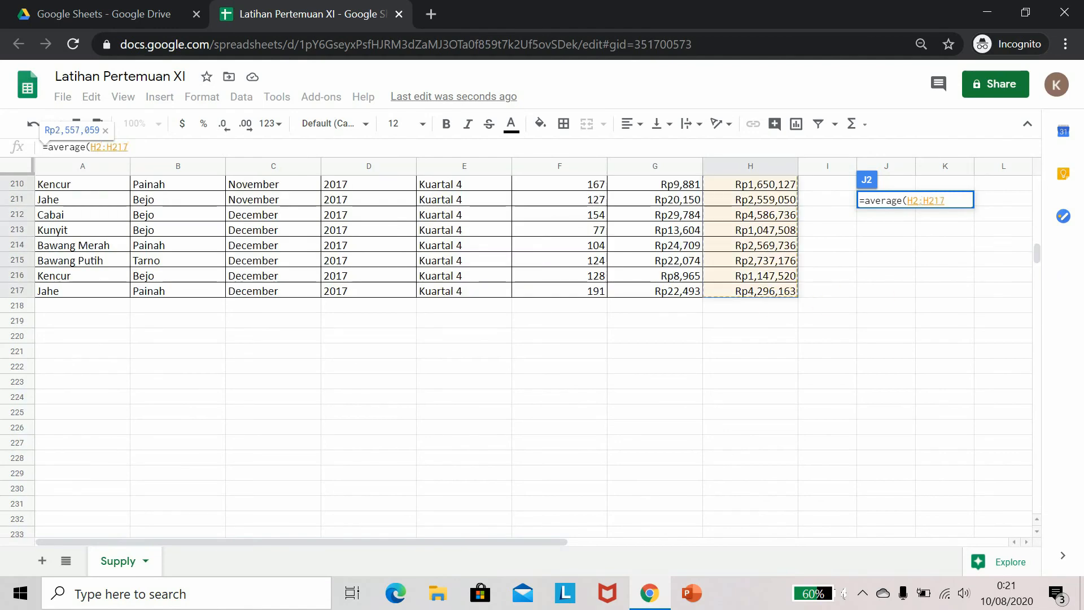
{"action": "type", "text": ")"}
{"action": "key", "text": "Return"}
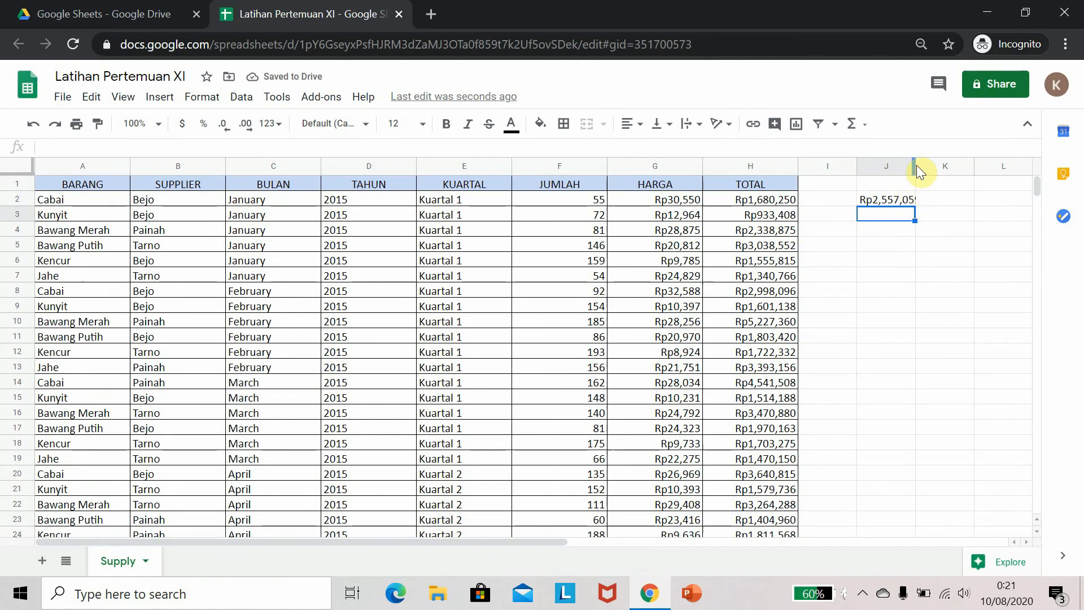
Widen column J so the average value fits
{"action": "left_click_drag", "start_coordinate": [914, 164], "coordinate": [927, 198]}
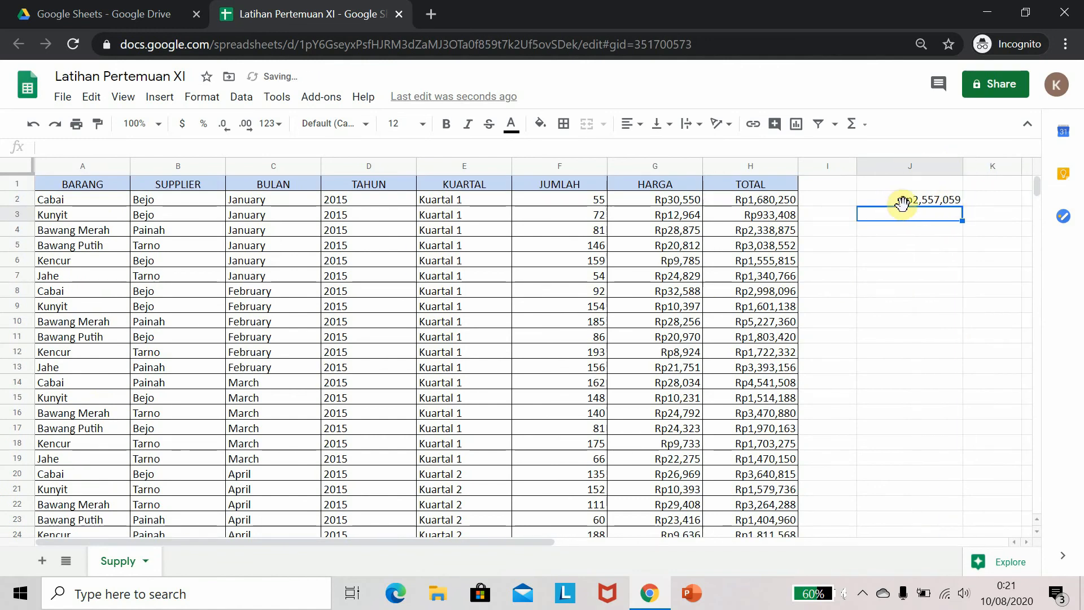
{"action": "left_click", "coordinate": [903, 201]}
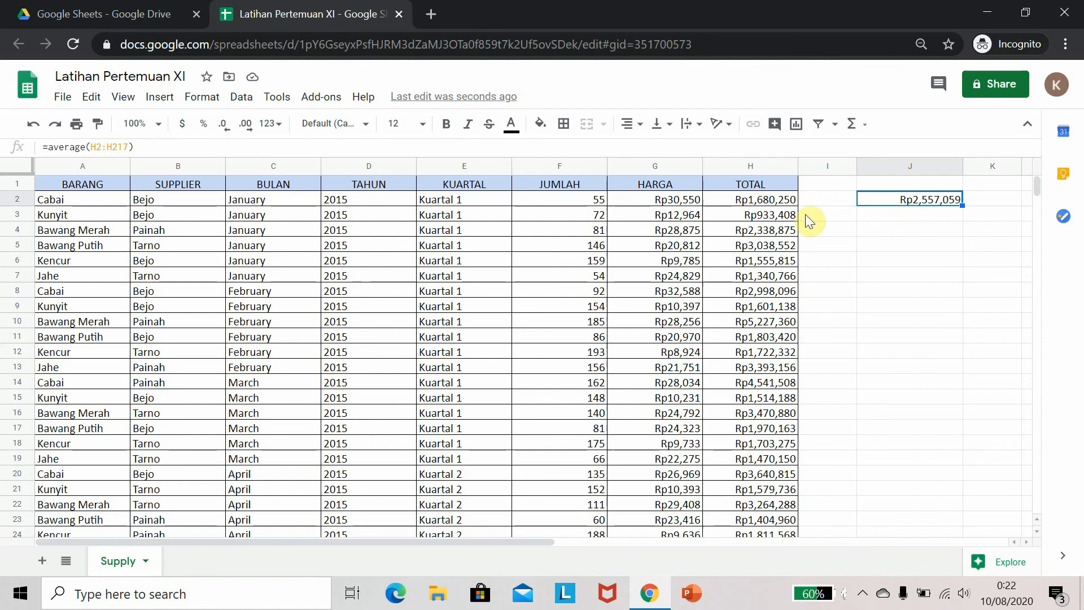
Select the TOTAL values H2:H217 and check their selection summary as Avg and then Min
{"action": "left_click", "coordinate": [756, 200]}
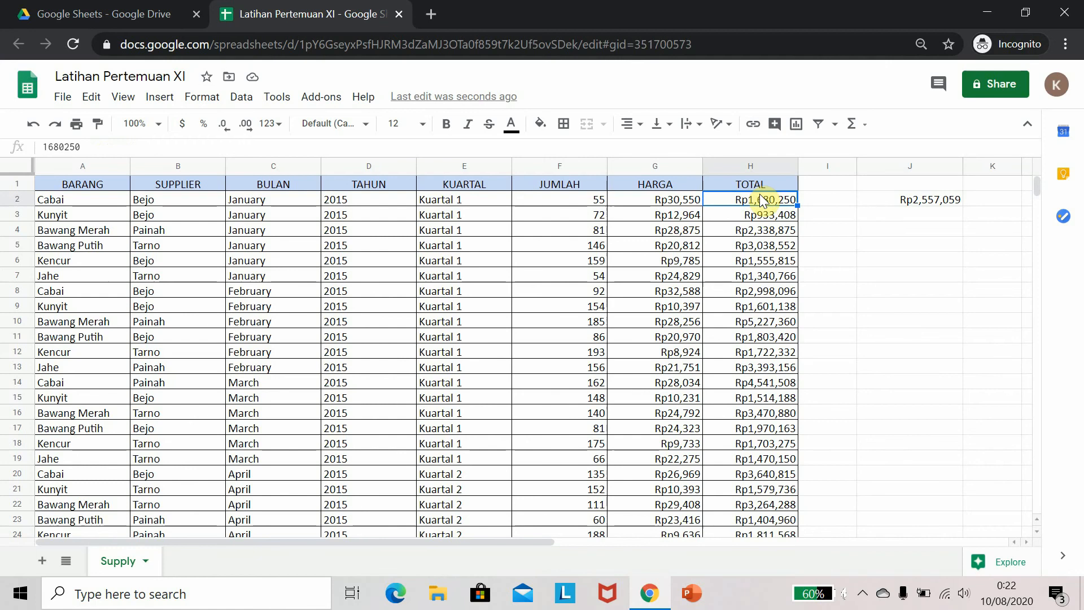
{"action": "scroll", "coordinate": [762, 200], "scroll_direction": "down", "scroll_amount": 20}
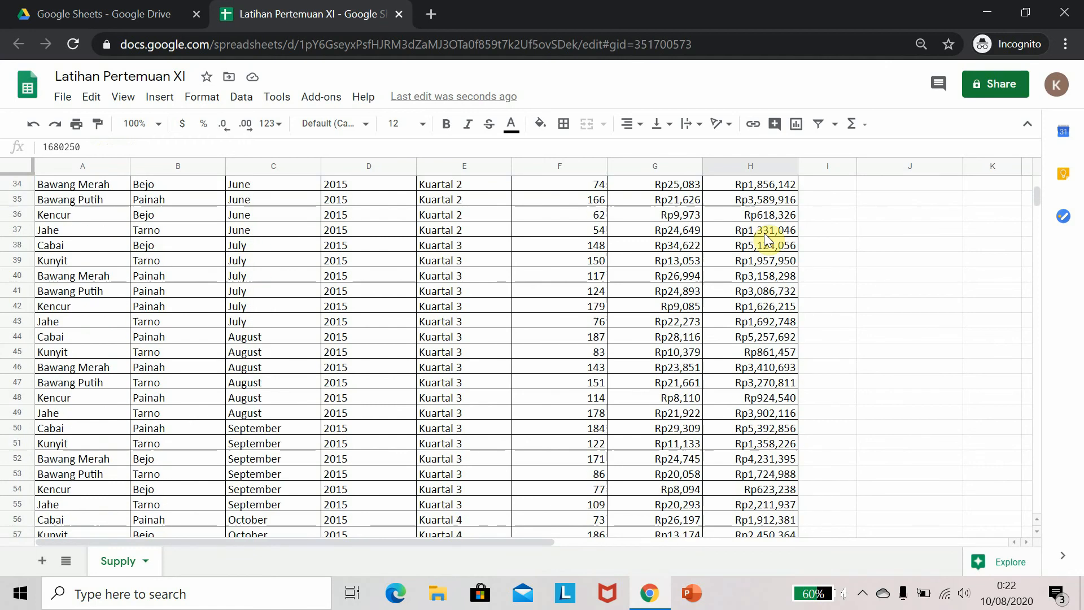
{"action": "scroll", "coordinate": [785, 288], "scroll_direction": "down", "scroll_amount": 5}
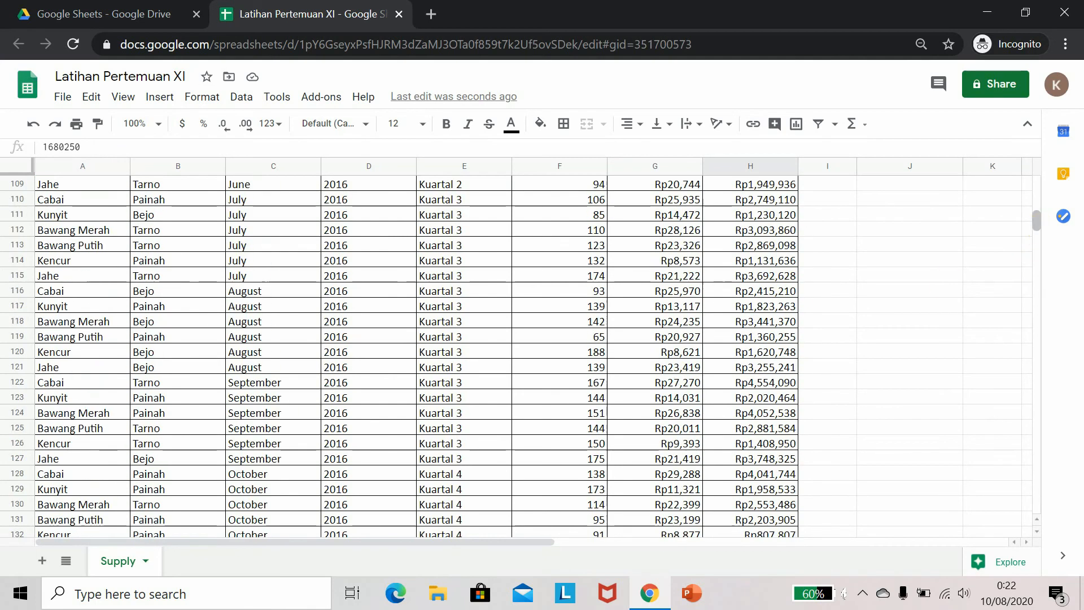
{"action": "left_click_drag", "start_coordinate": [1036, 220], "coordinate": [1045, 175]}
{"action": "key", "text": "ctrl+shift+Down"}
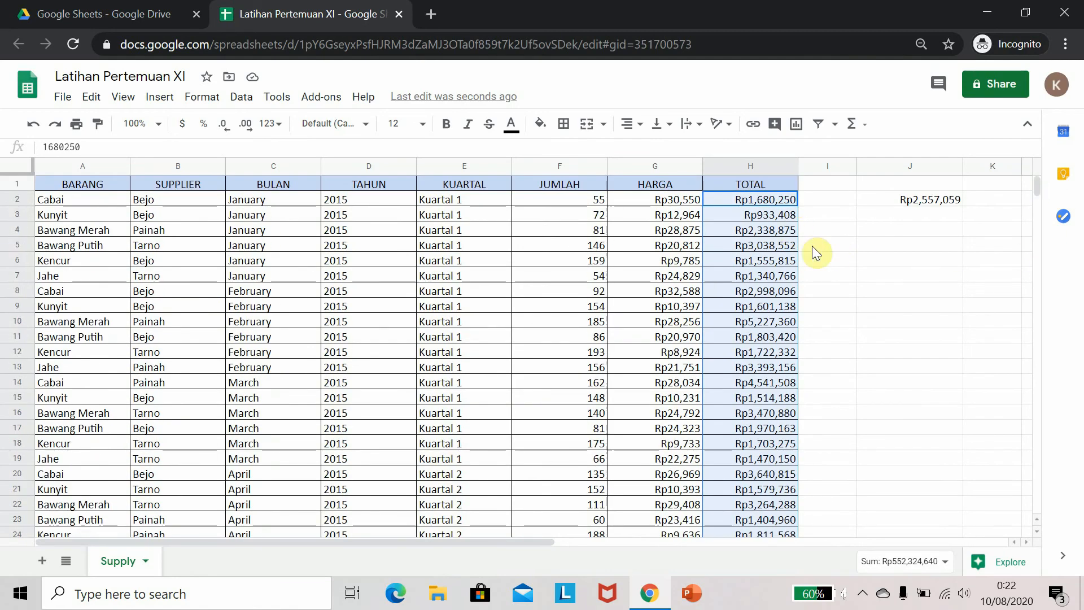
{"action": "left_click", "coordinate": [951, 562]}
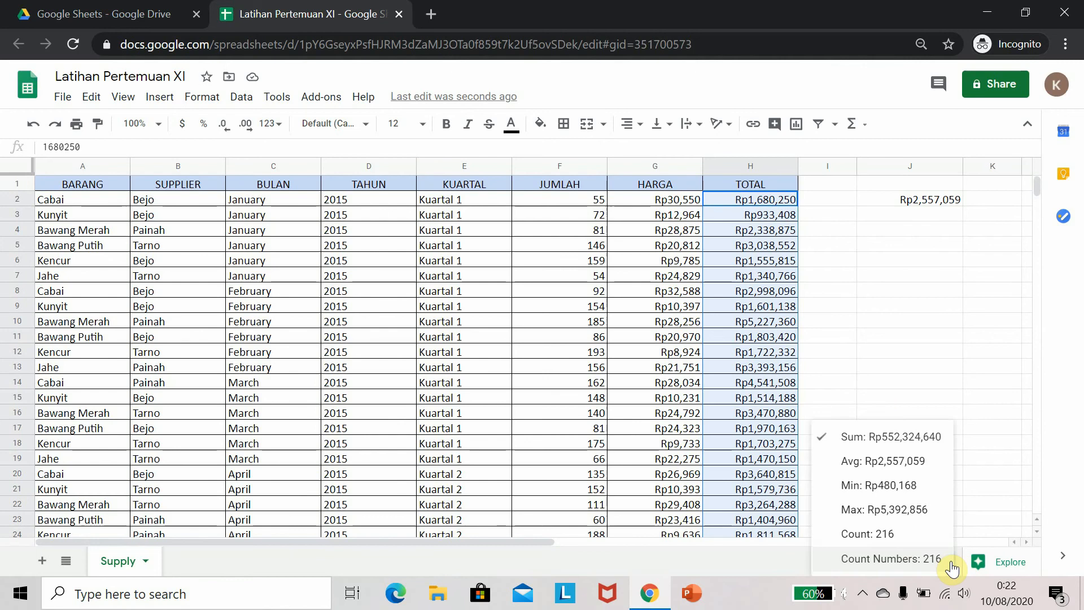
{"action": "left_click", "coordinate": [896, 462]}
{"action": "left_click", "coordinate": [946, 564]}
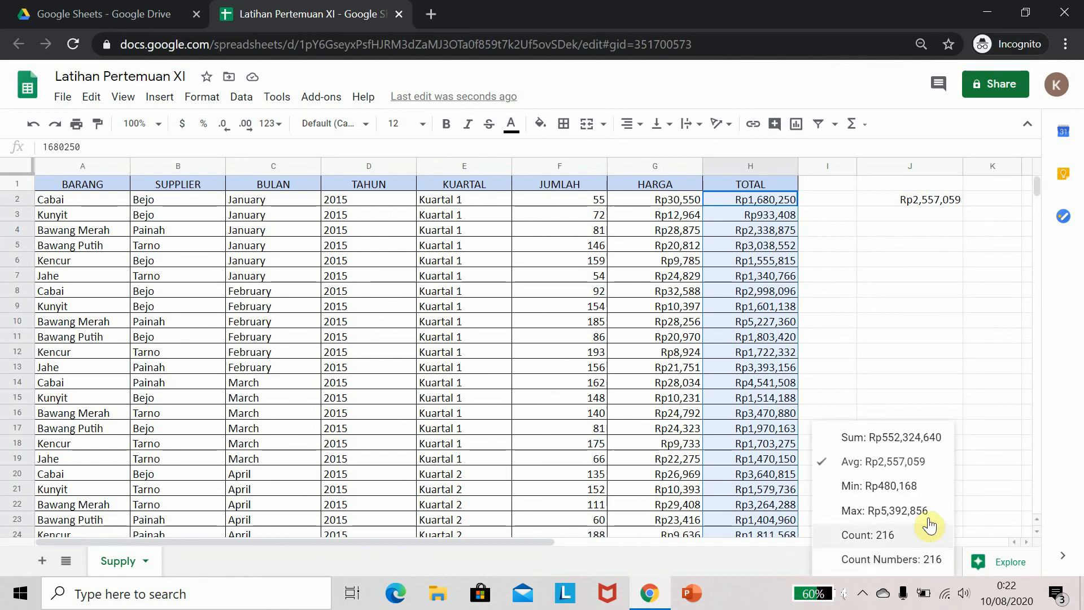
{"action": "left_click", "coordinate": [910, 495]}
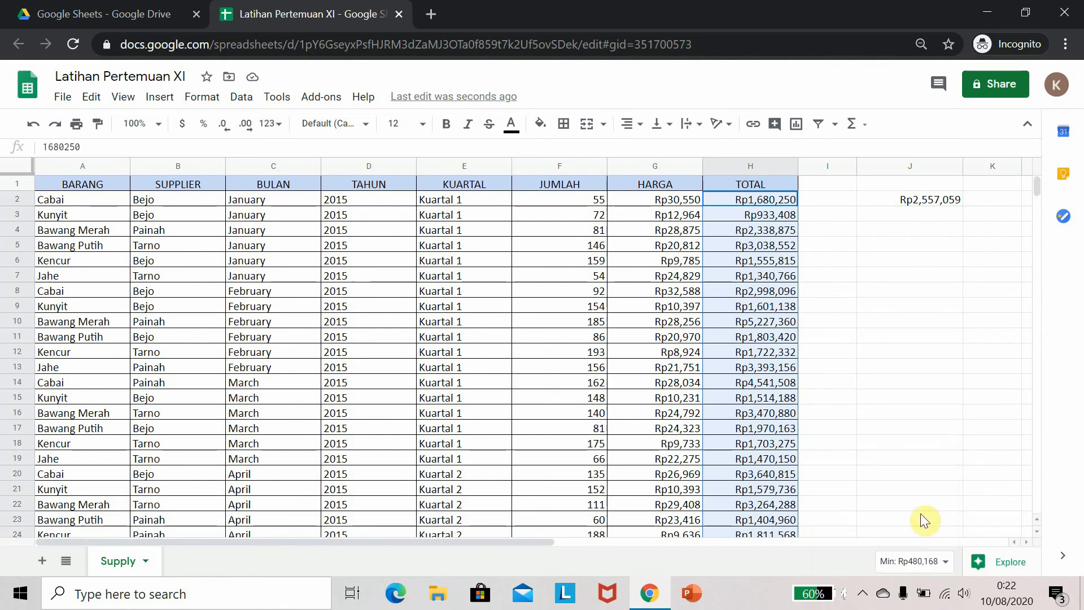
Switch the TOTAL selection summary to Max, then back to Avg
{"action": "left_click", "coordinate": [939, 565]}
{"action": "left_click", "coordinate": [934, 560]}
{"action": "left_click", "coordinate": [939, 566]}
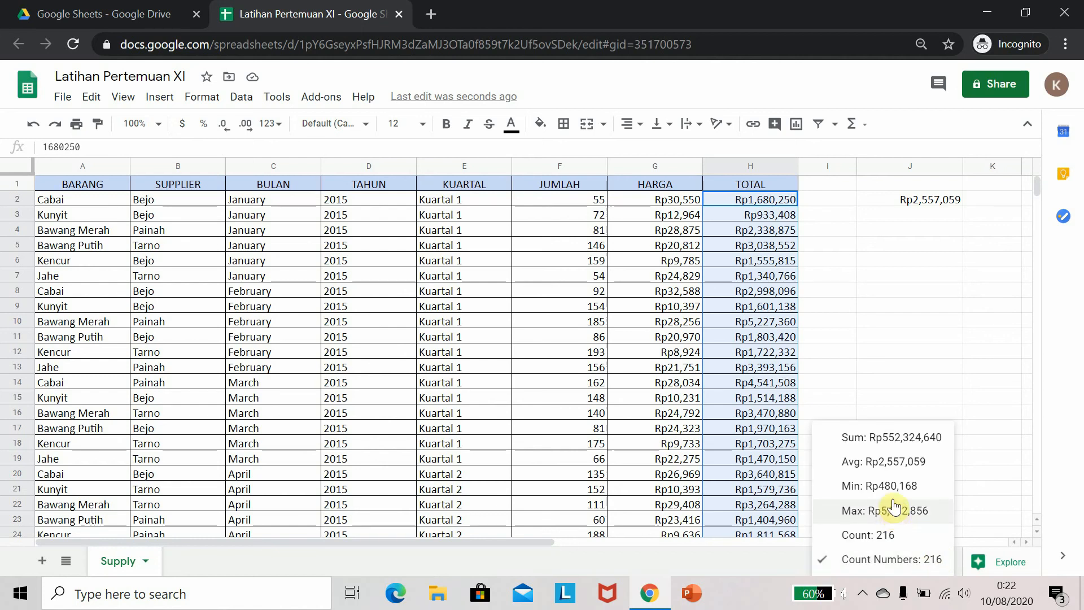
{"action": "left_click", "coordinate": [894, 510]}
{"action": "left_click", "coordinate": [932, 565]}
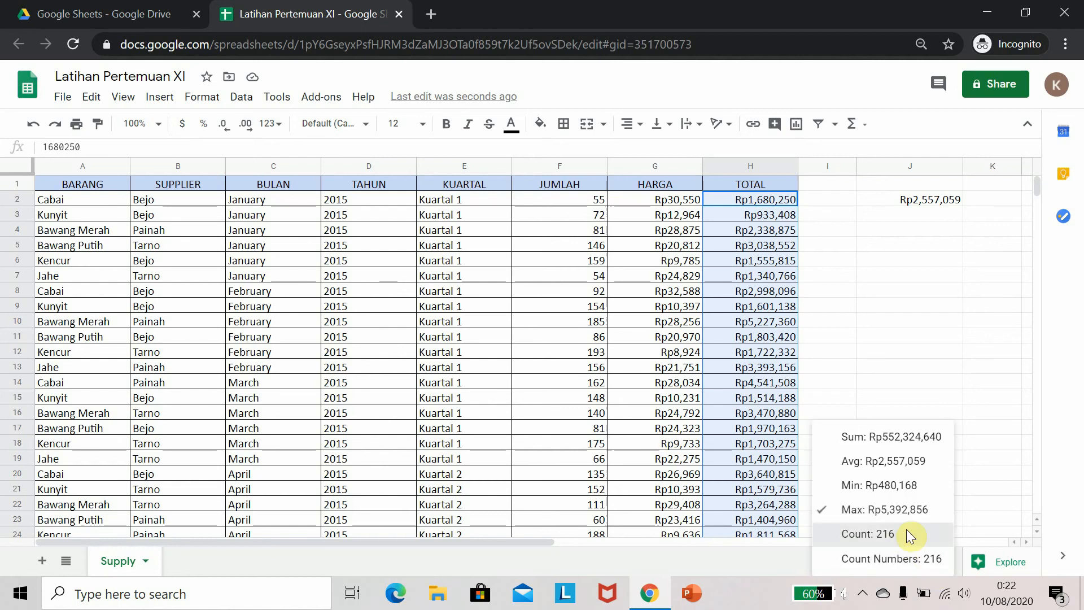
{"action": "left_click", "coordinate": [919, 556]}
{"action": "left_click", "coordinate": [934, 562]}
{"action": "left_click", "coordinate": [937, 568]}
{"action": "left_click", "coordinate": [938, 567]}
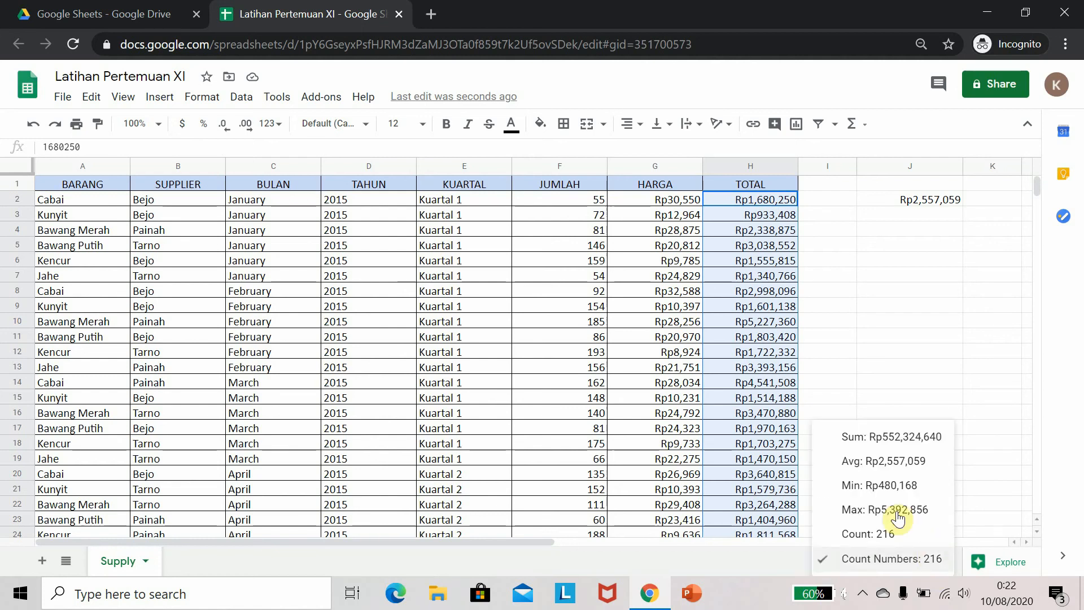
{"action": "left_click", "coordinate": [874, 467]}
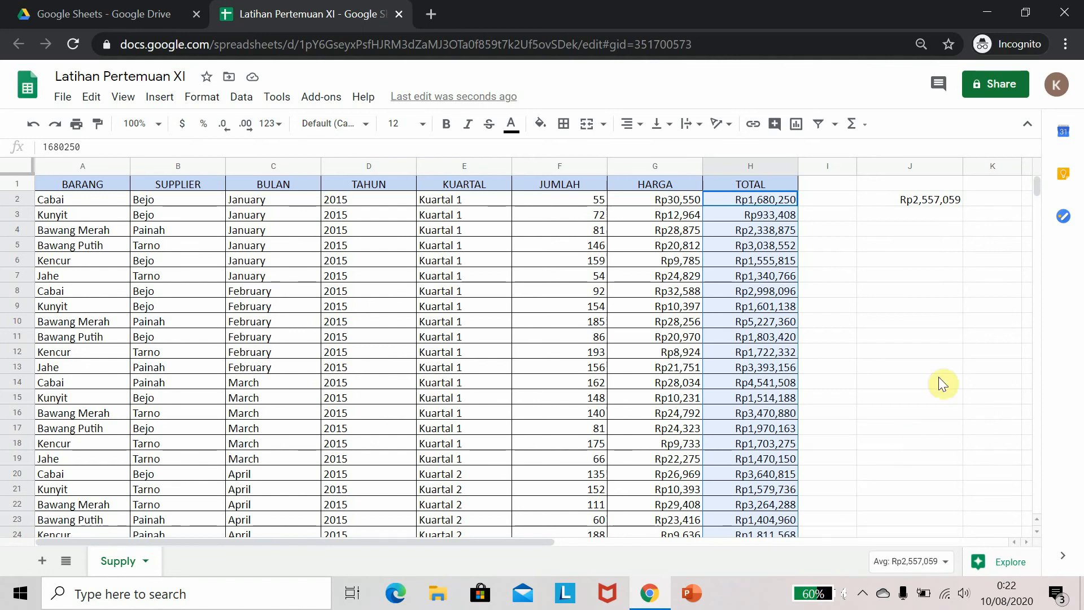
Enter the formula =sum(H2:H217) in cell J3 to total the TOTAL column
{"action": "left_click", "coordinate": [935, 214]}
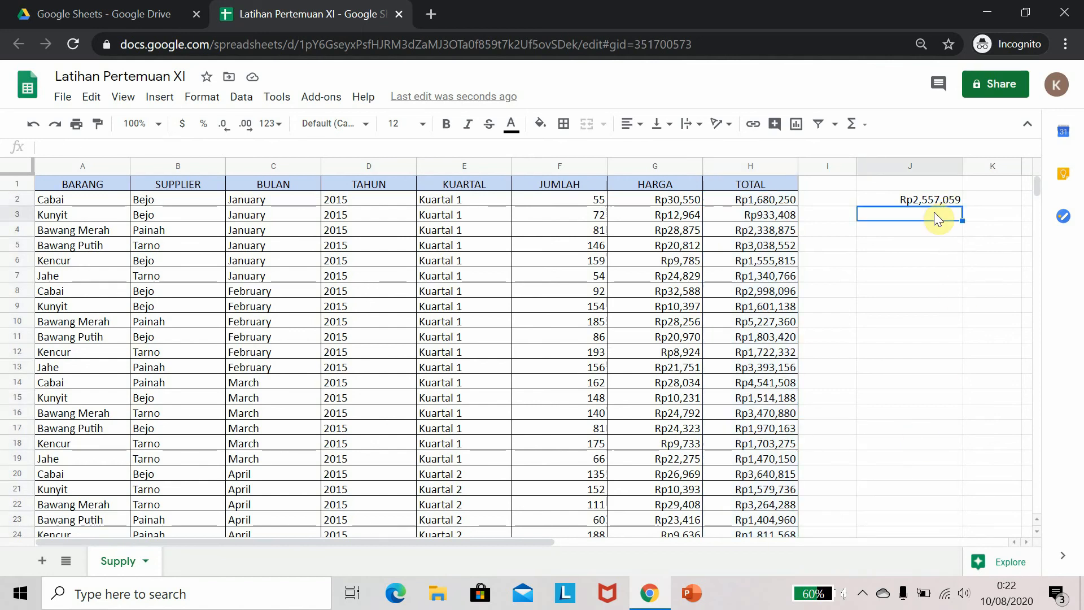
{"action": "type", "text": "=sum("}
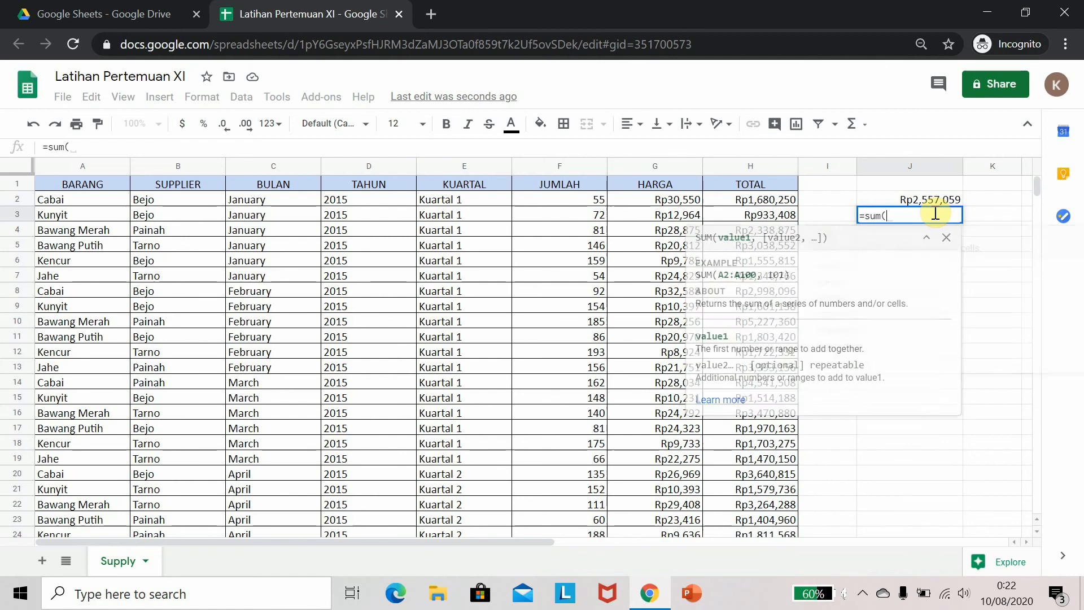
{"action": "left_click", "coordinate": [779, 200]}
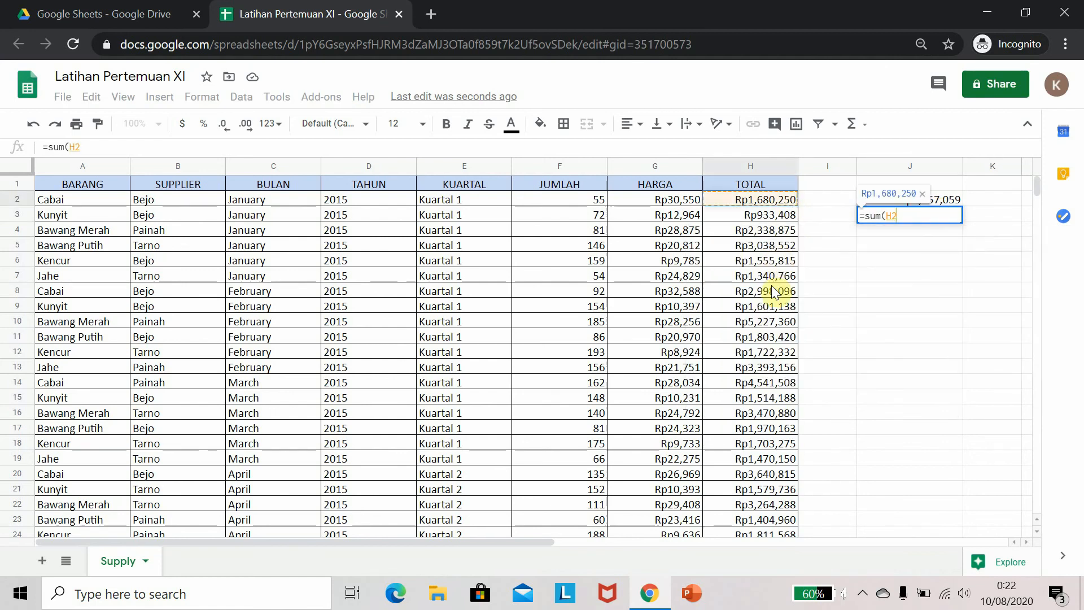
{"action": "scroll", "coordinate": [770, 296], "scroll_direction": "down", "scroll_amount": 3}
{"action": "scroll", "coordinate": [762, 305], "scroll_direction": "down", "scroll_amount": 18}
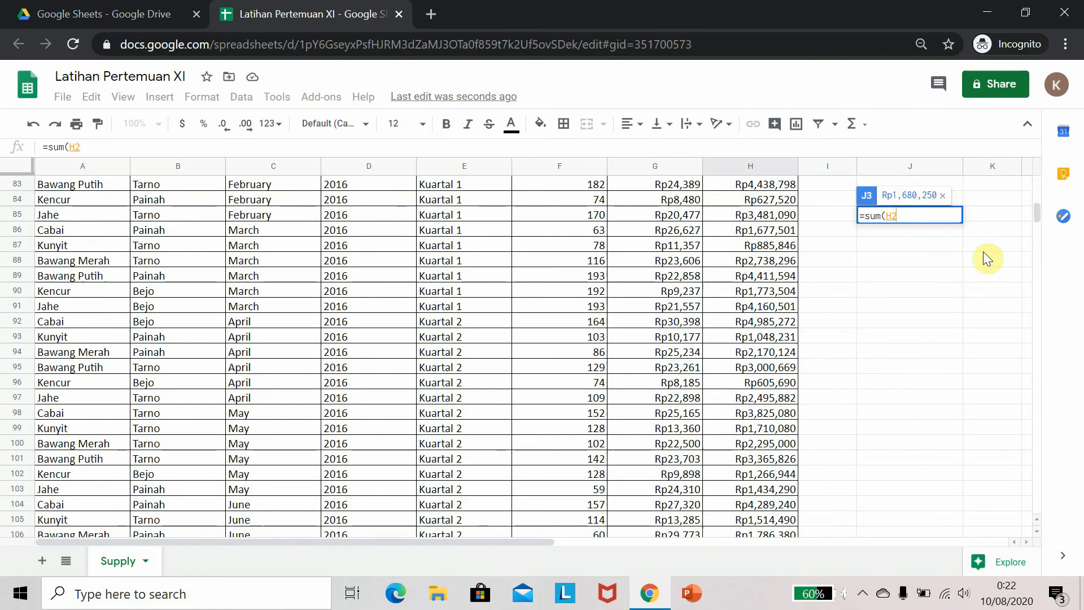
{"action": "left_click_drag", "start_coordinate": [1037, 215], "coordinate": [1038, 254]}
{"action": "left_click", "coordinate": [786, 474], "text": "shift"}
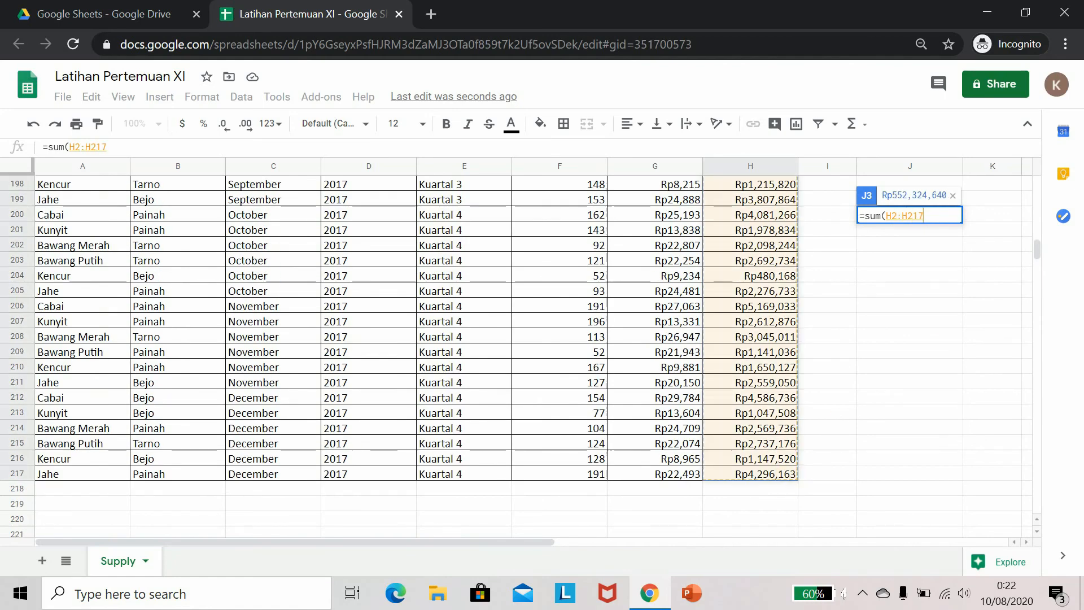
{"action": "key", "text": "Return"}
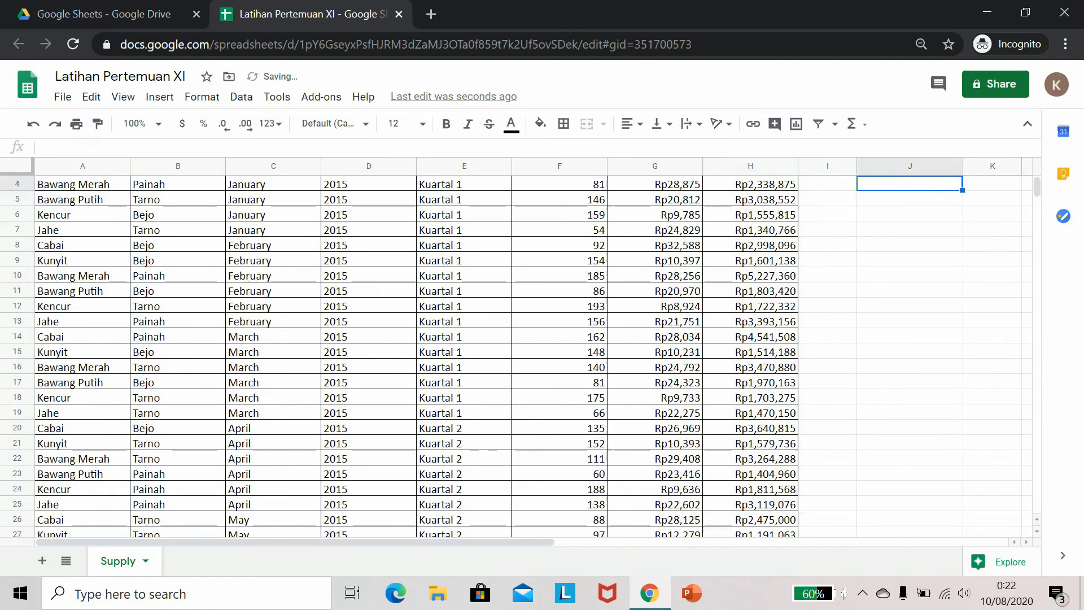
{"action": "left_click", "coordinate": [890, 200]}
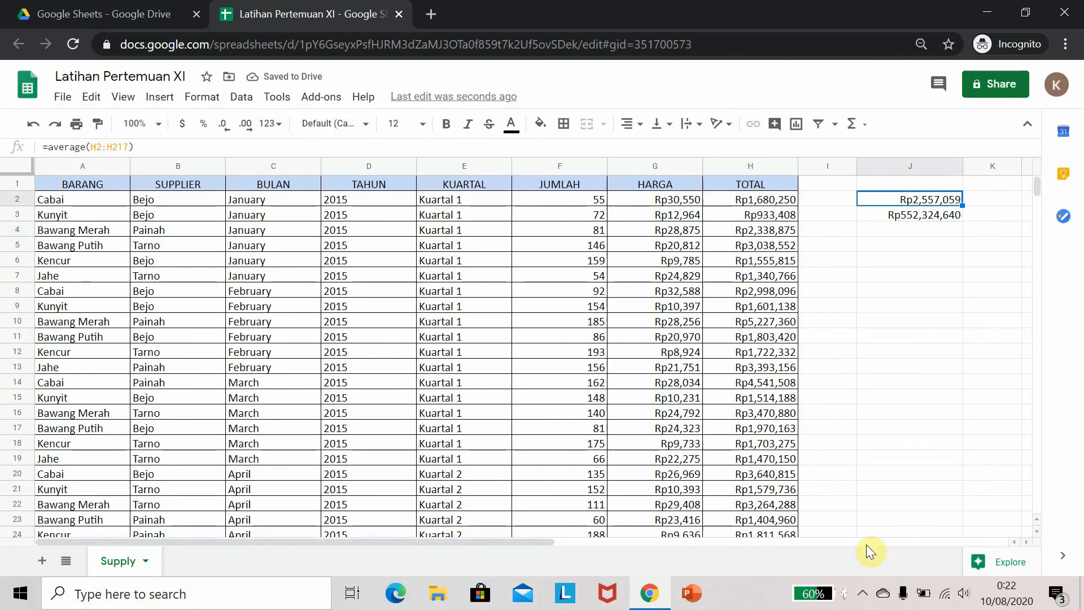
{"action": "key", "text": "Left"}
{"action": "key", "text": "Left"}
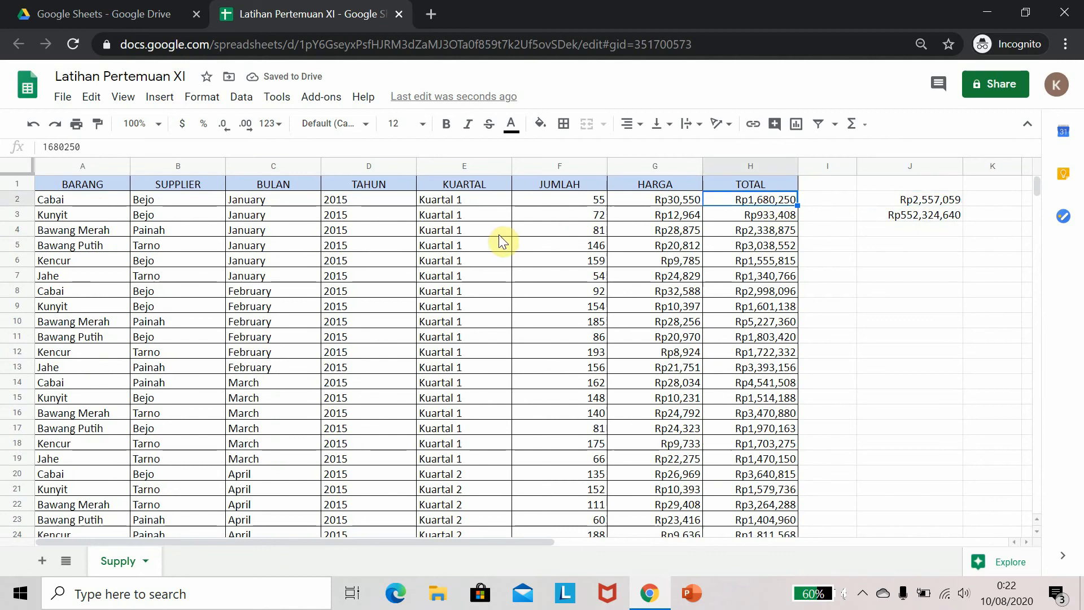
{"action": "left_click", "coordinate": [170, 201]}
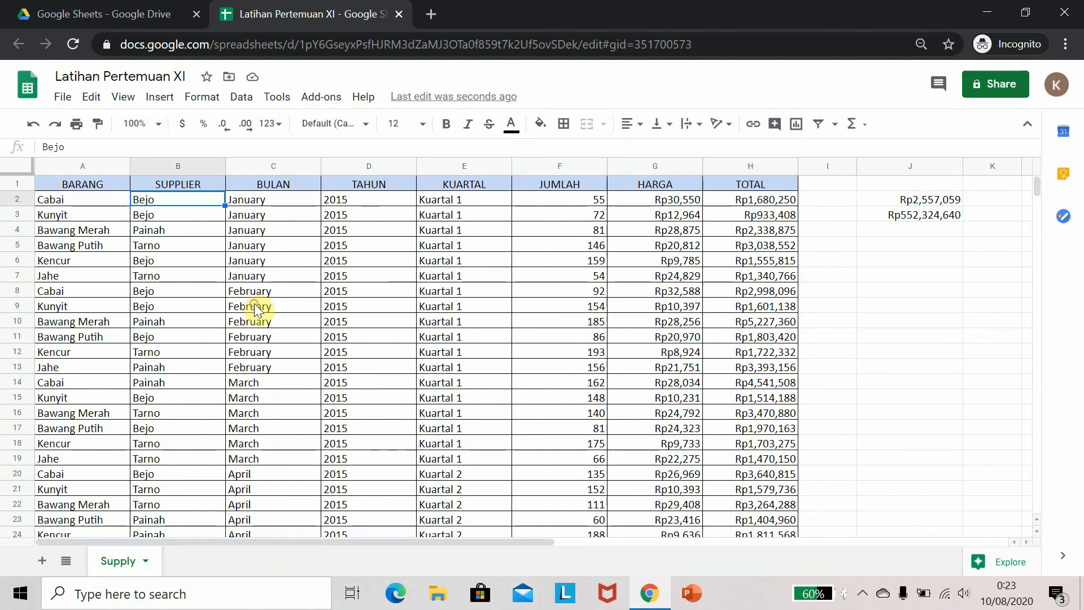
{"action": "left_click", "coordinate": [241, 98]}
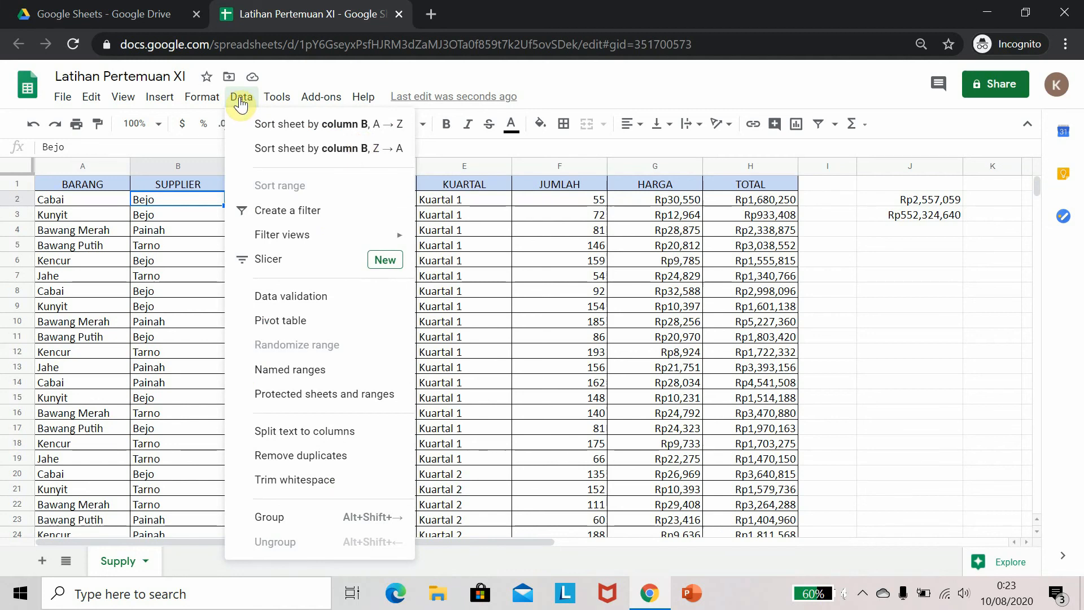
{"action": "mouse_move", "coordinate": [281, 239]}
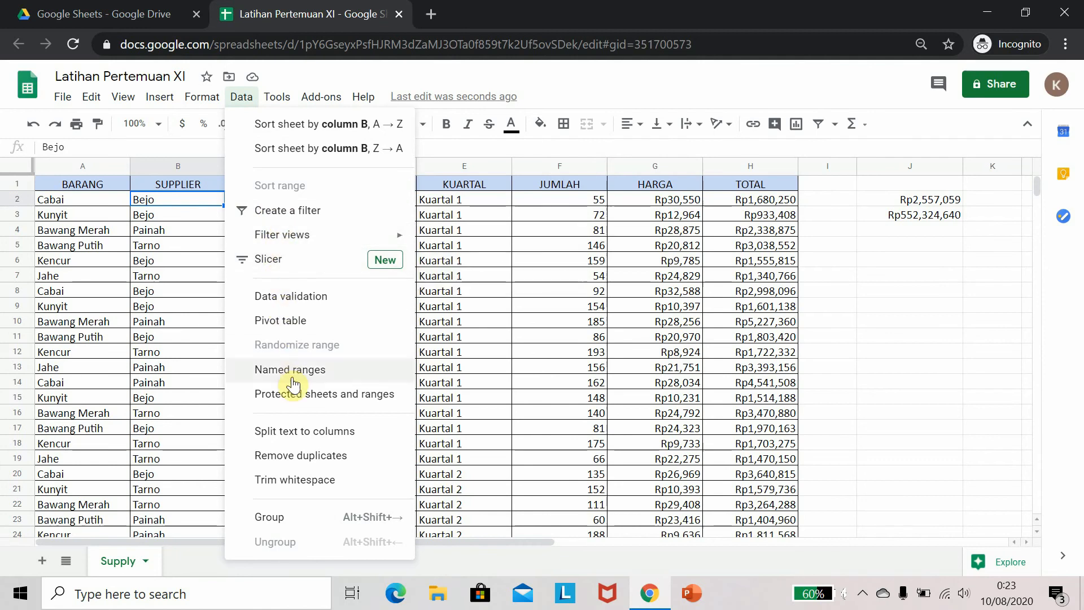
{"action": "mouse_move", "coordinate": [206, 97]}
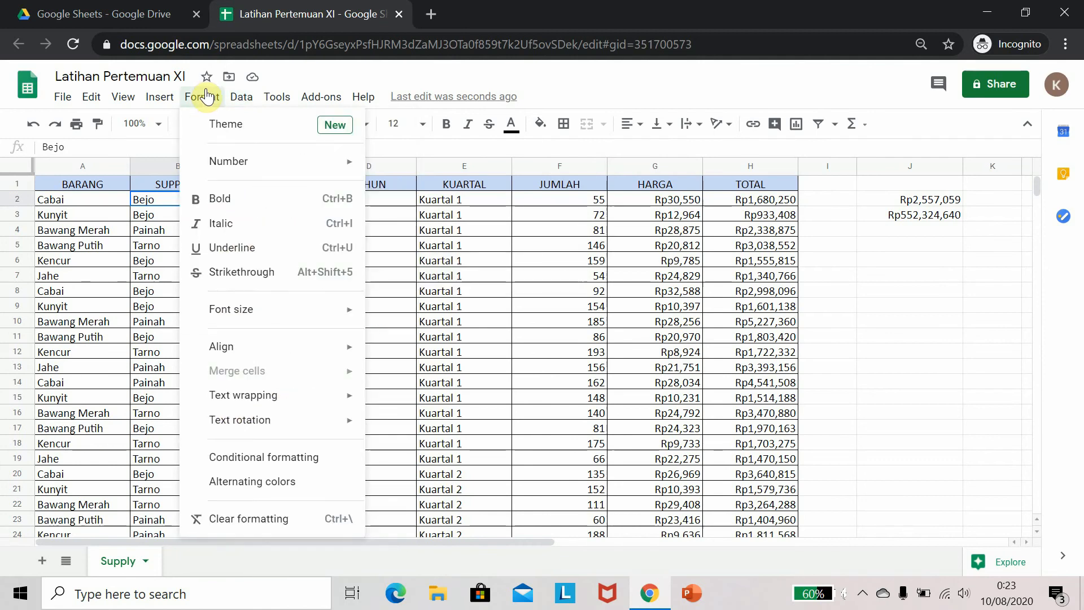
{"action": "mouse_move", "coordinate": [171, 101]}
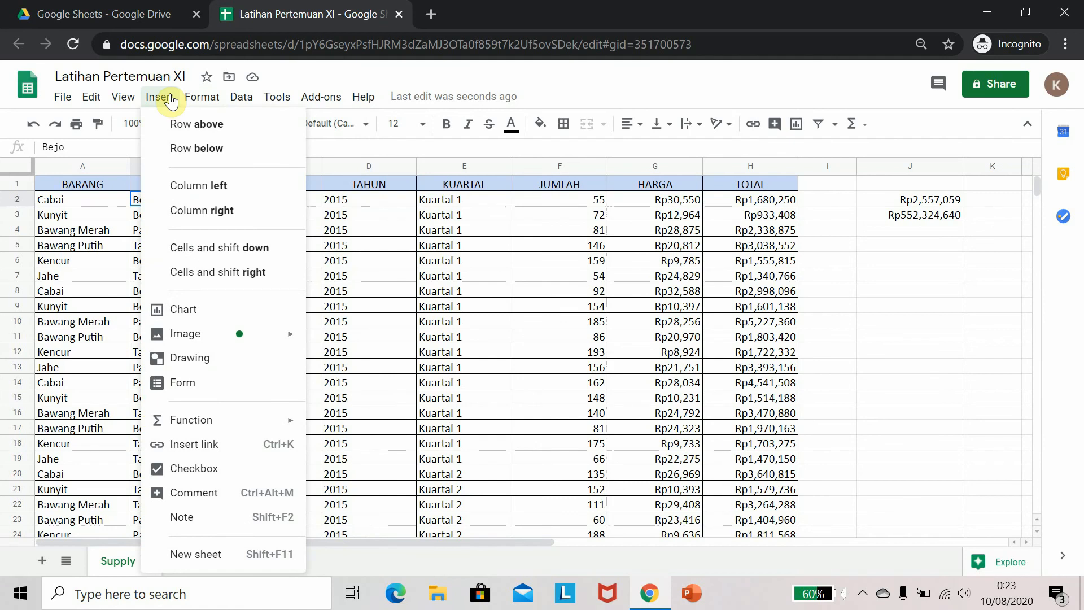
{"action": "mouse_move", "coordinate": [124, 101]}
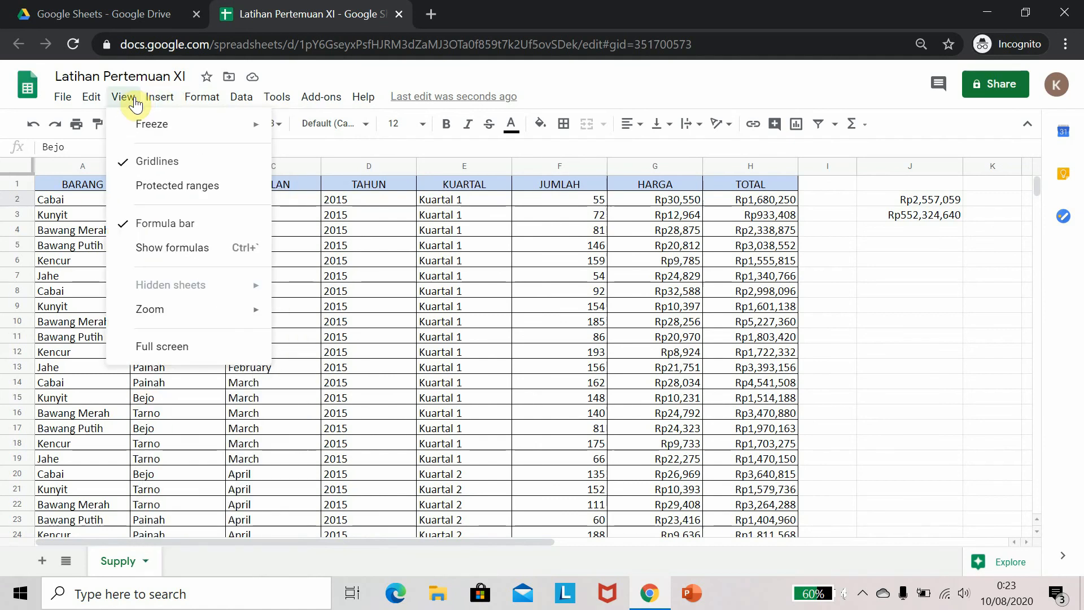
{"action": "left_click", "coordinate": [619, 248]}
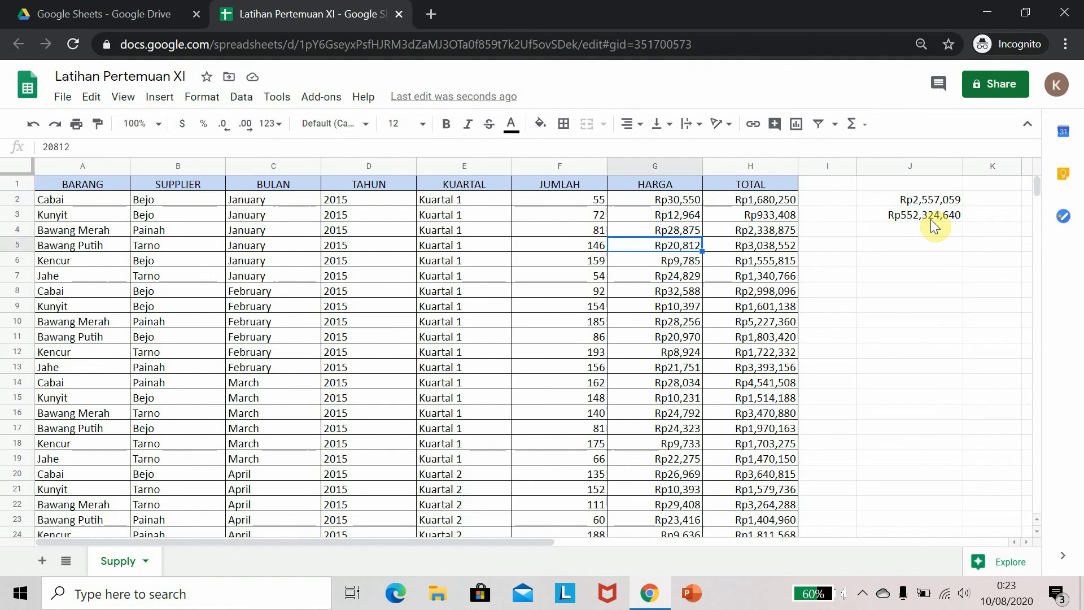
{"action": "left_click", "coordinate": [931, 219]}
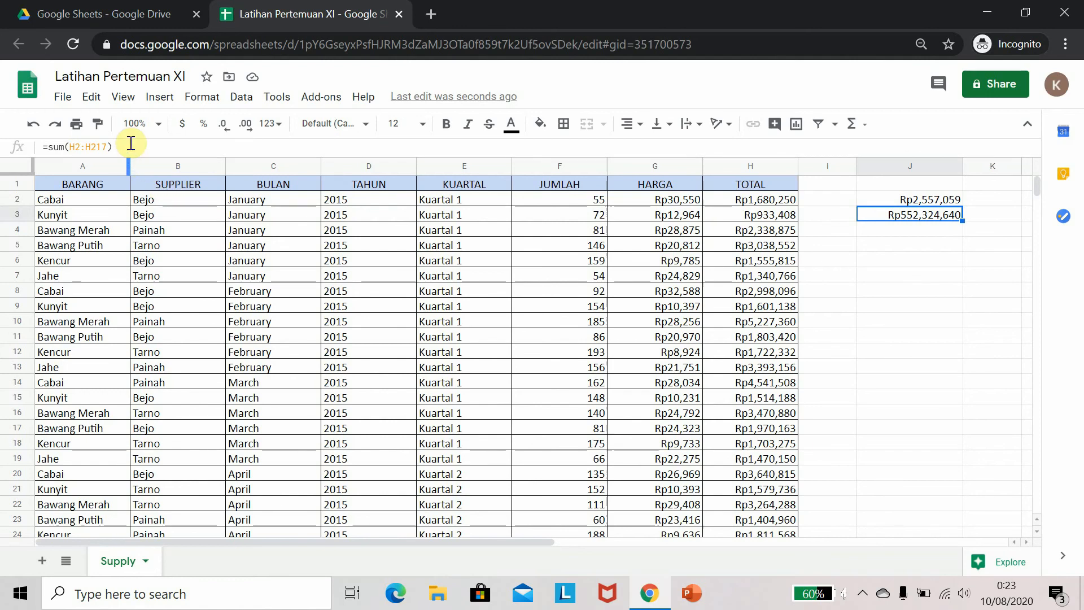
Freeze the header row of the sheet
{"action": "left_click", "coordinate": [124, 97]}
{"action": "mouse_move", "coordinate": [140, 129]}
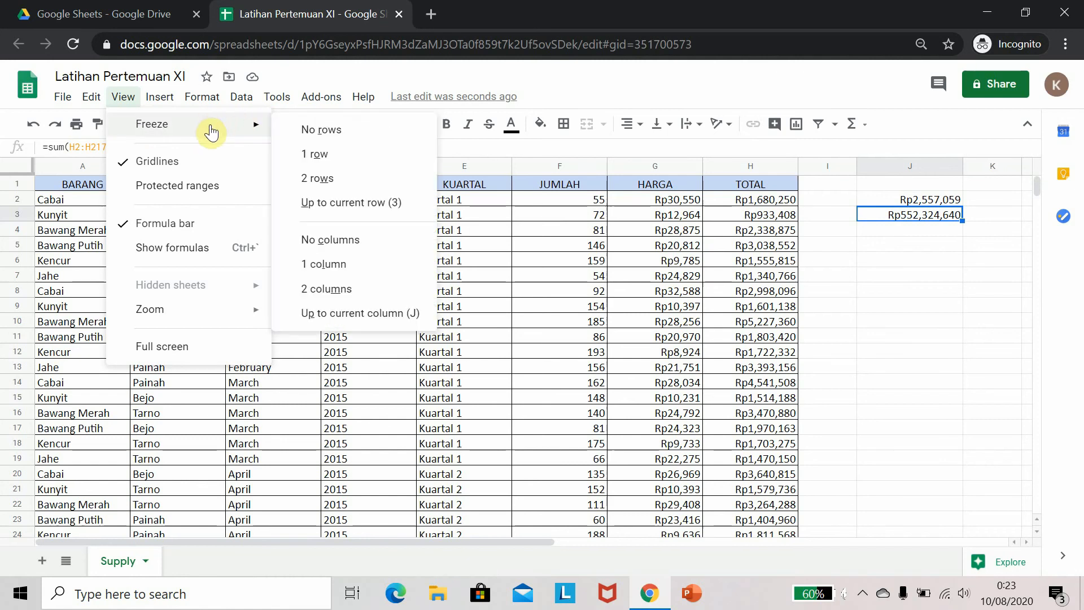
{"action": "left_click", "coordinate": [314, 150]}
{"action": "scroll", "coordinate": [197, 337], "scroll_direction": "down", "scroll_amount": 3}
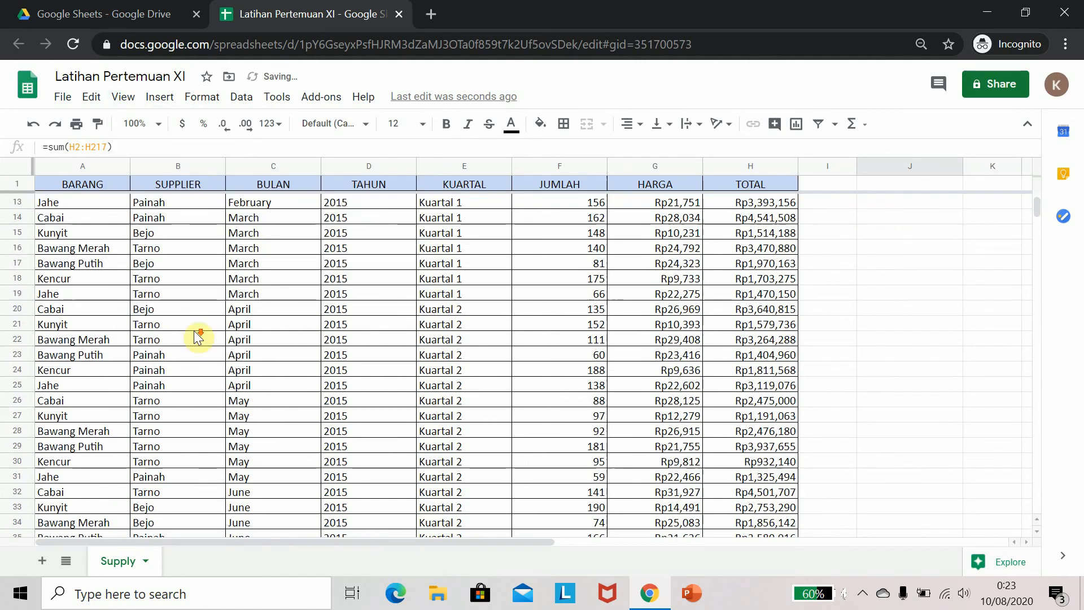
{"action": "scroll", "coordinate": [164, 282], "scroll_direction": "down", "scroll_amount": 2}
{"action": "scroll", "coordinate": [124, 220], "scroll_direction": "up", "scroll_amount": 6}
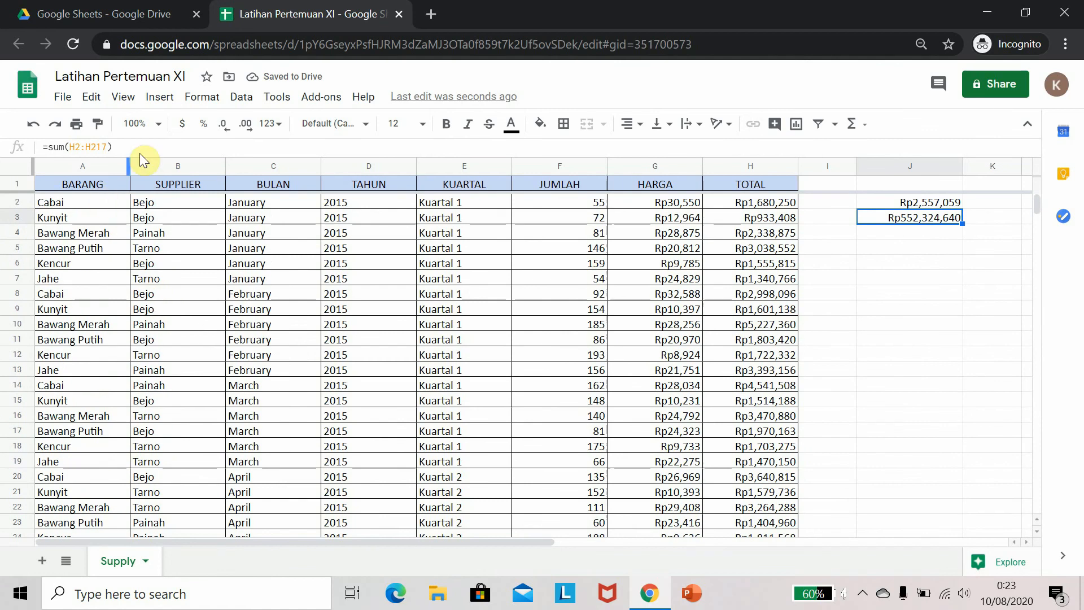
Freeze the first column of the sheet
{"action": "left_click", "coordinate": [124, 96]}
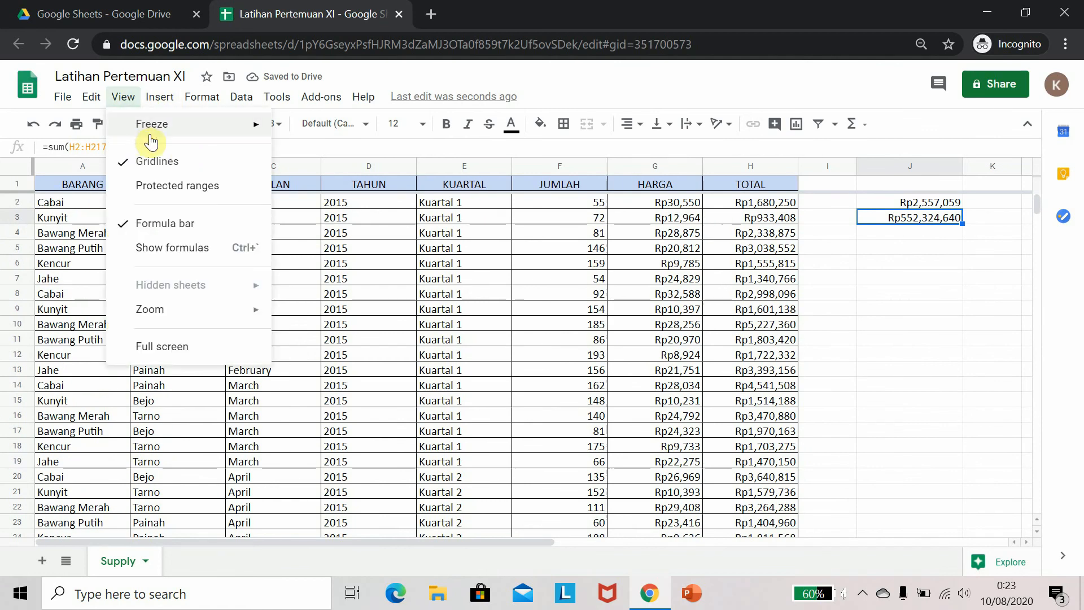
{"action": "mouse_move", "coordinate": [170, 133]}
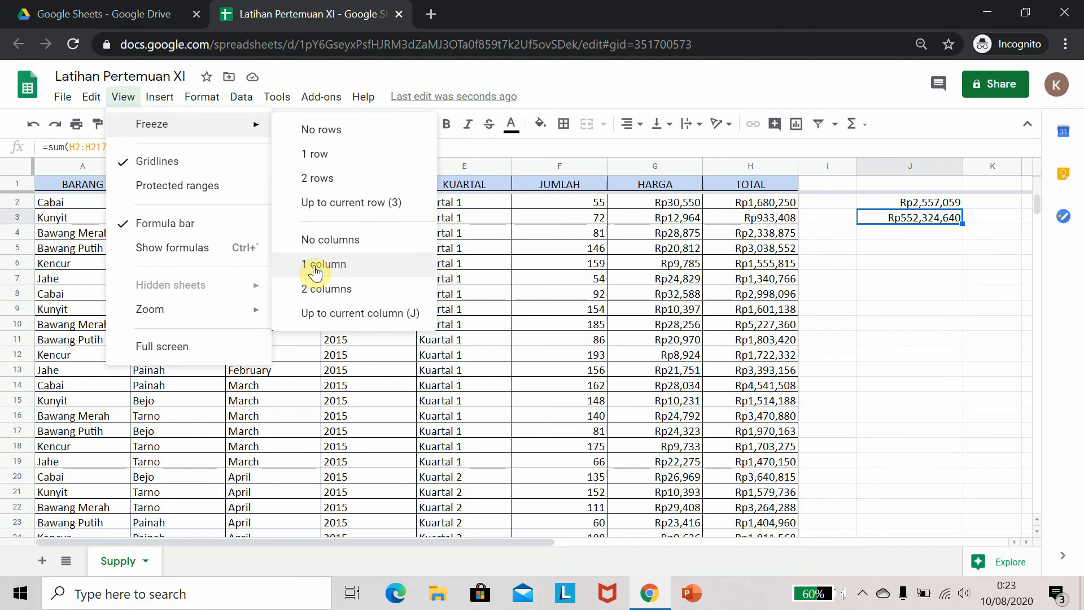
{"action": "left_click", "coordinate": [275, 270]}
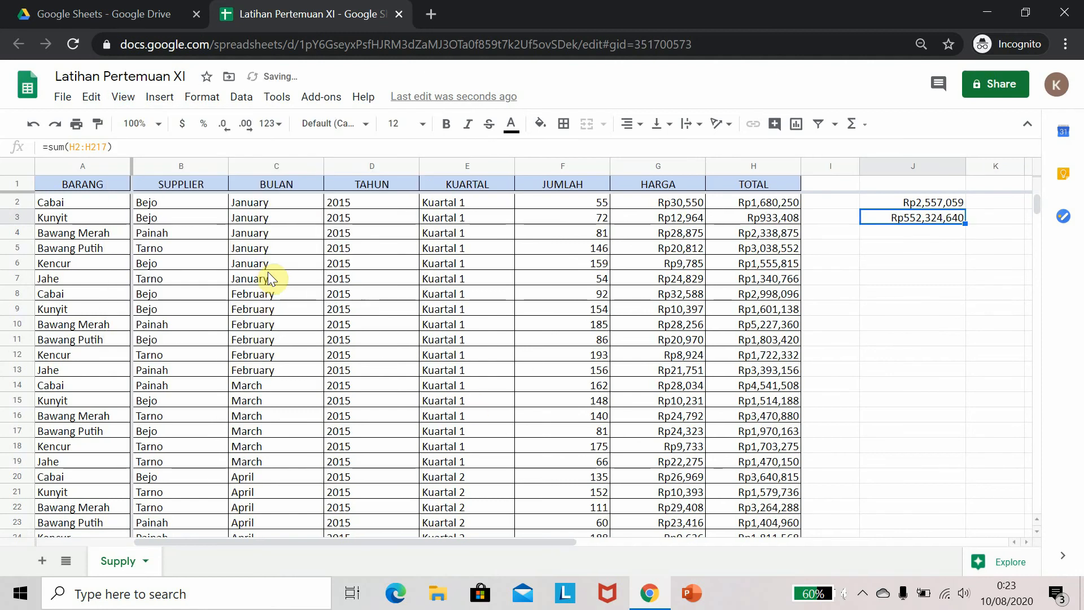
{"action": "left_click_drag", "start_coordinate": [520, 539], "coordinate": [465, 570]}
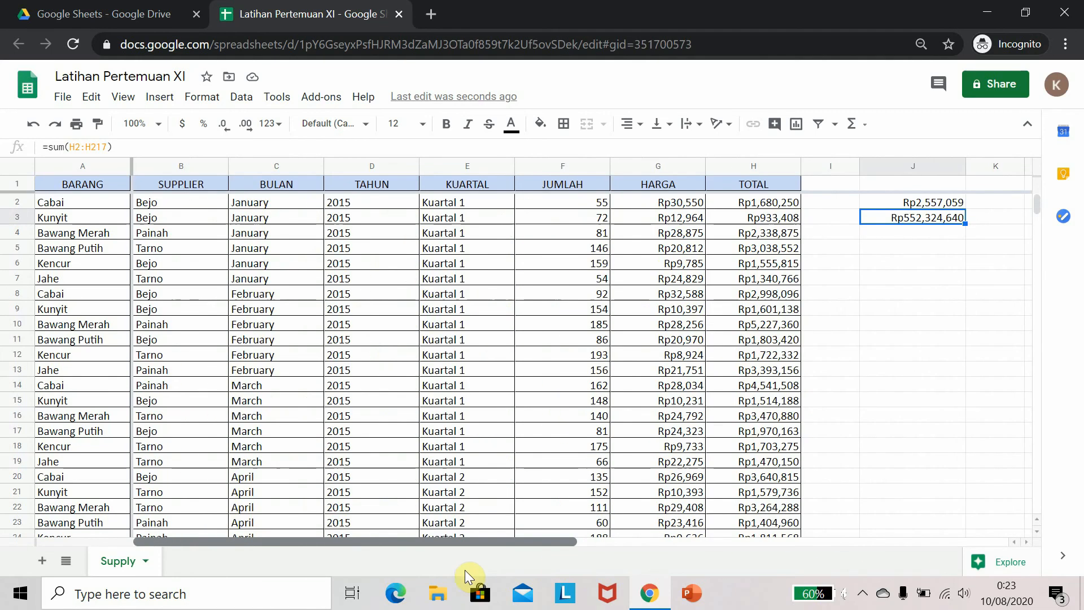
{"action": "left_click", "coordinate": [171, 277]}
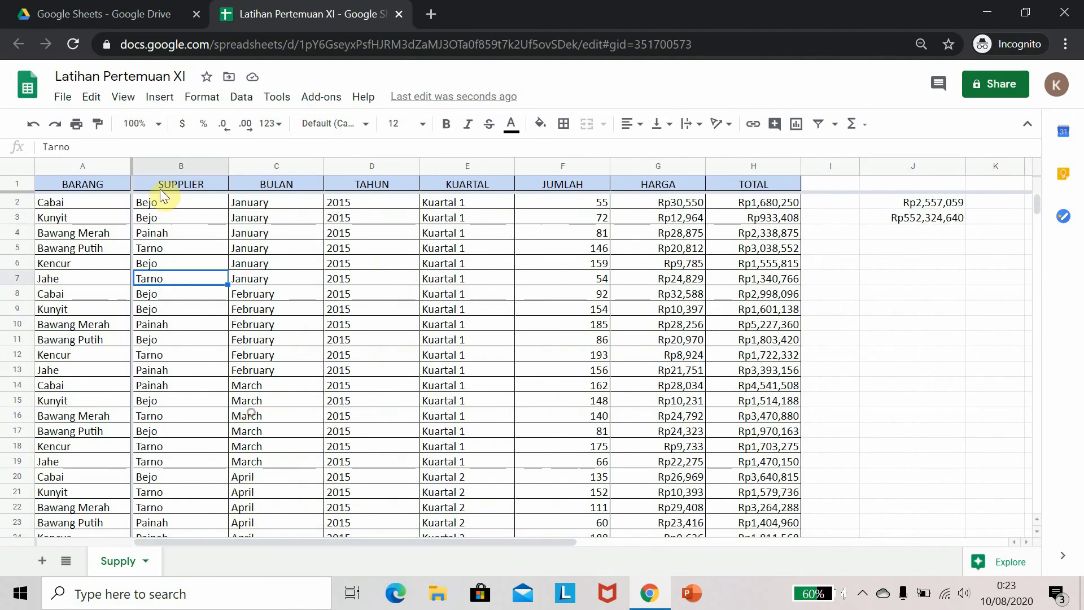
Unfreeze all rows and all columns of the sheet
{"action": "left_click", "coordinate": [122, 98]}
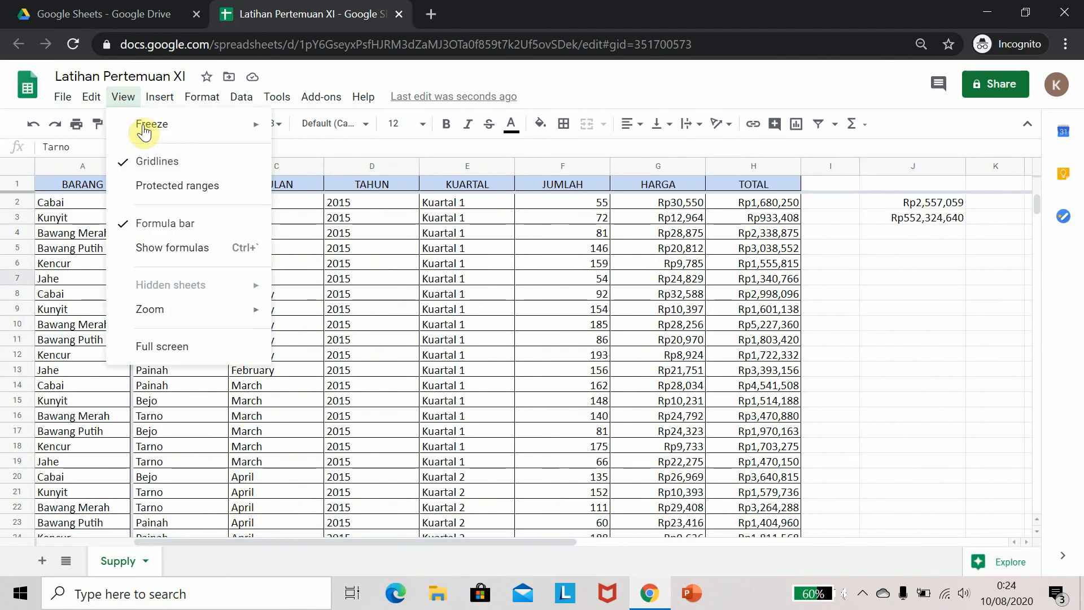
{"action": "mouse_move", "coordinate": [148, 131]}
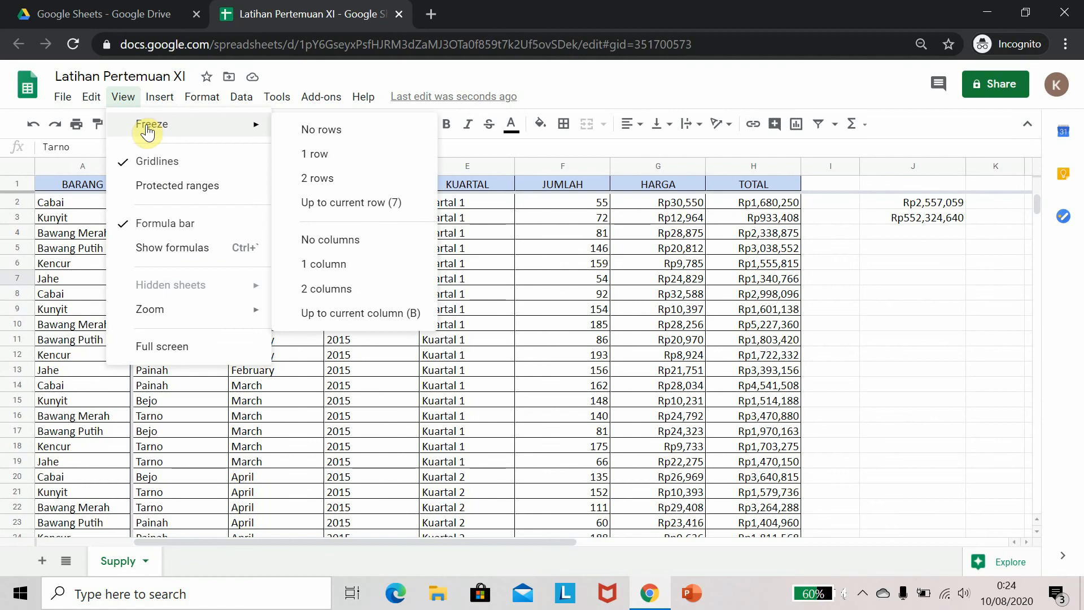
{"action": "left_click", "coordinate": [296, 130]}
{"action": "left_click", "coordinate": [125, 101]}
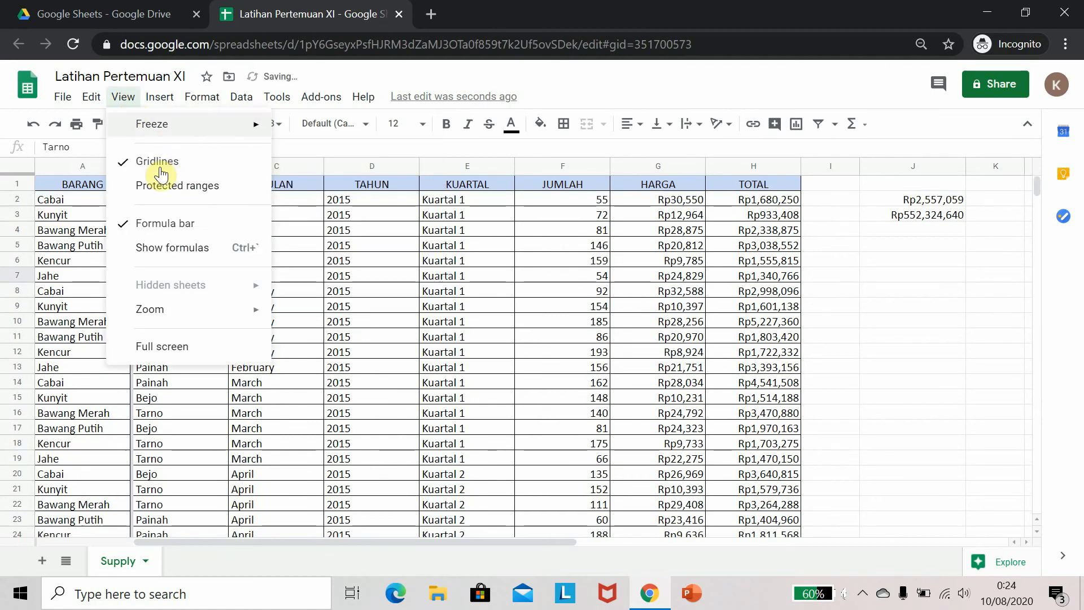
{"action": "mouse_move", "coordinate": [197, 135]}
{"action": "left_click", "coordinate": [295, 238]}
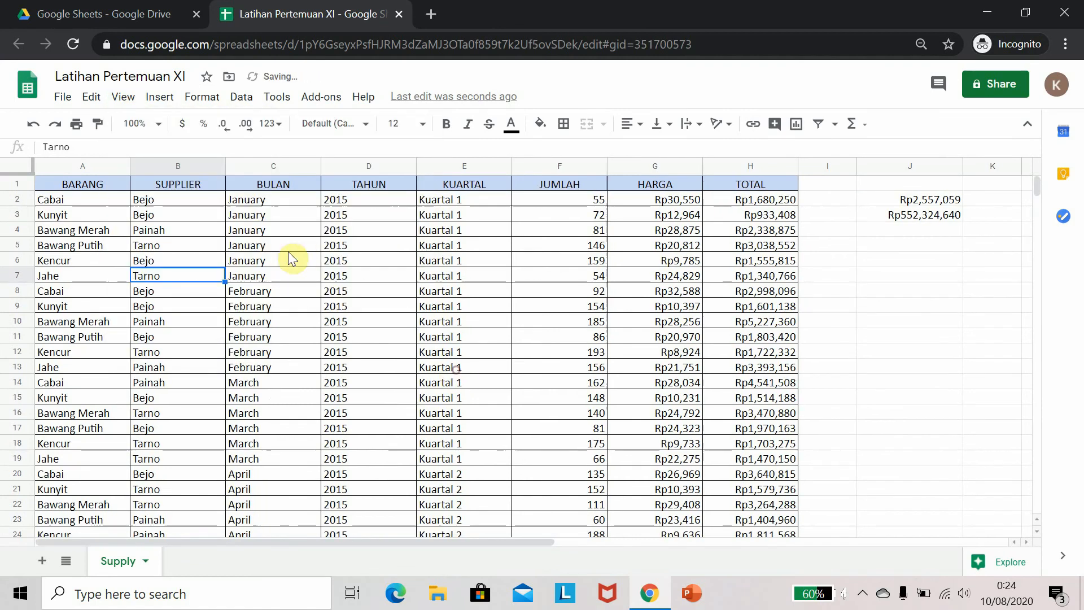
Create a filter on the spreadsheet's data table
{"action": "left_click", "coordinate": [182, 261]}
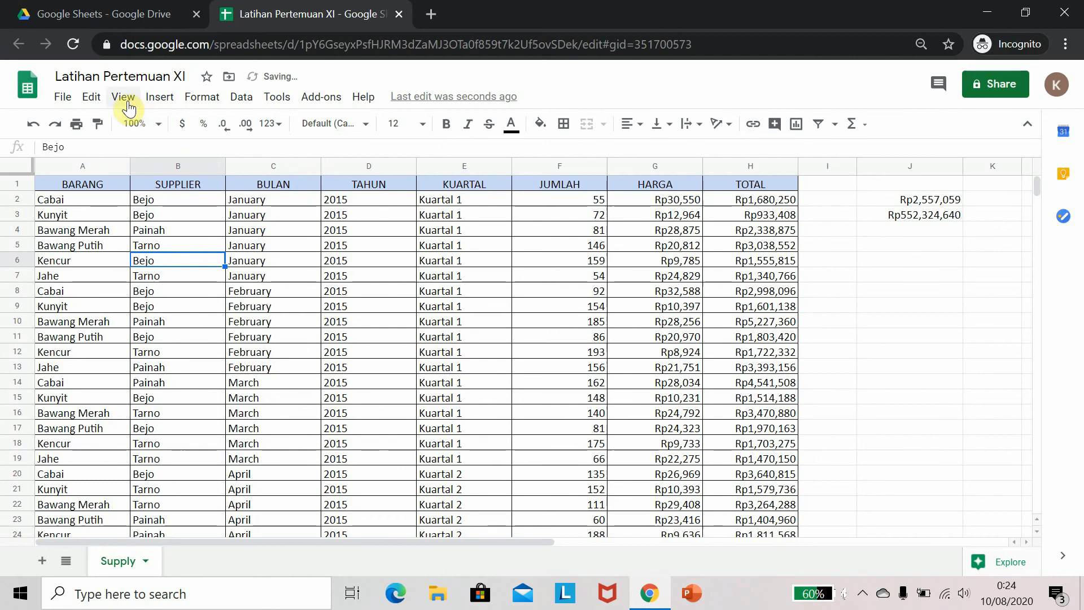
{"action": "left_click", "coordinate": [155, 100]}
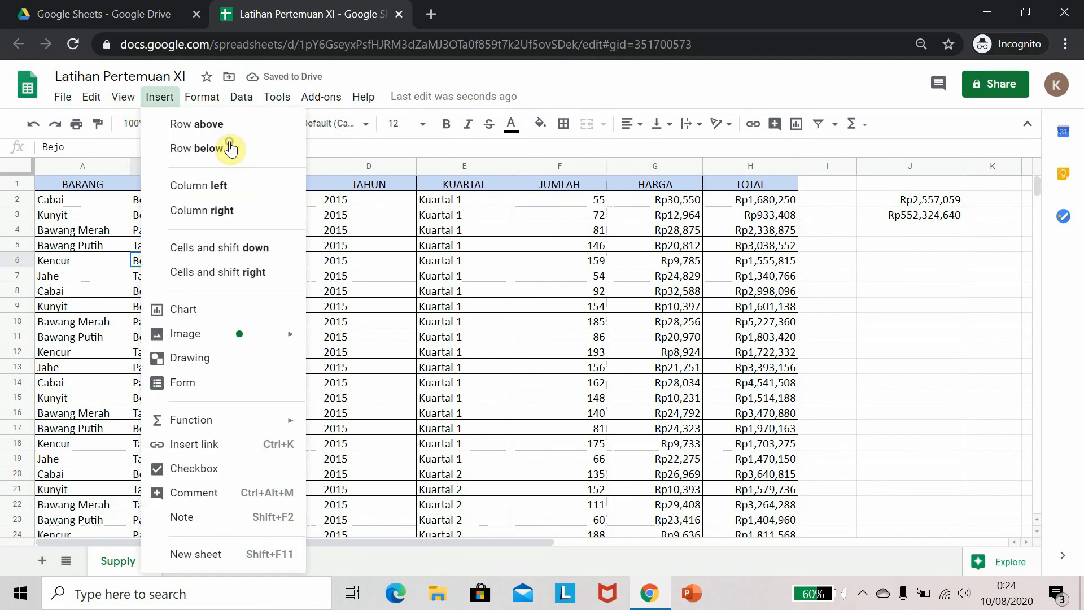
{"action": "mouse_move", "coordinate": [208, 102]}
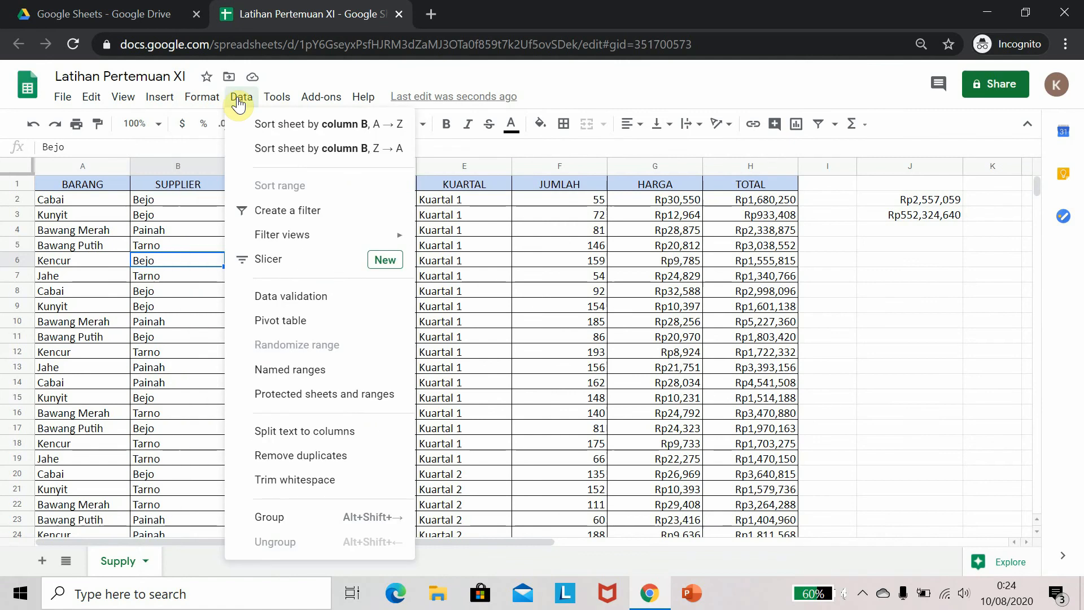
{"action": "left_click", "coordinate": [270, 211]}
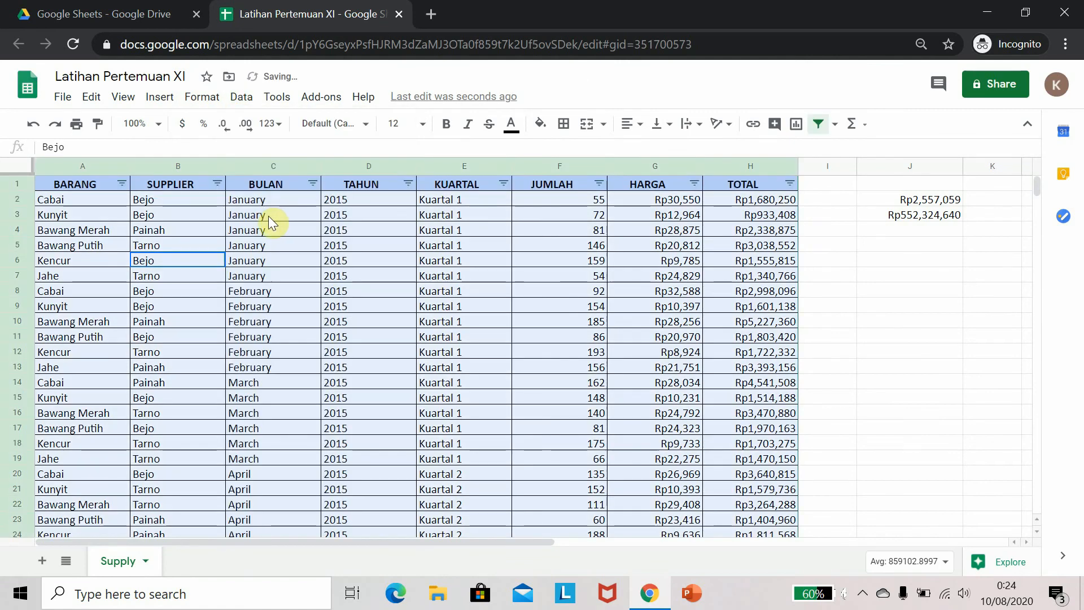
Filter the BARANG column to show only Bawang Merah rows
{"action": "left_click", "coordinate": [164, 214]}
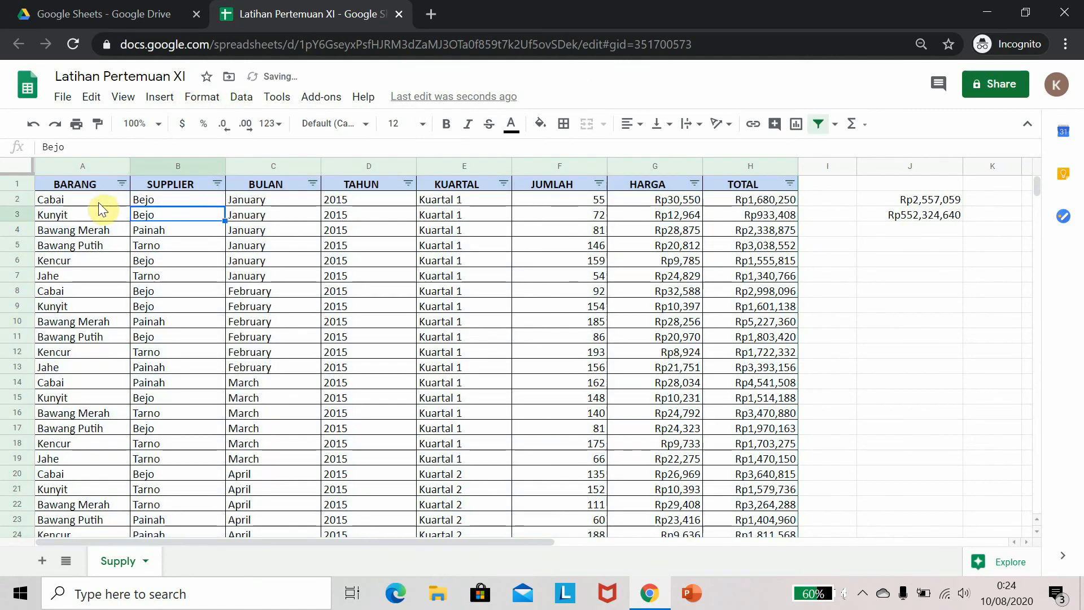
{"action": "left_click", "coordinate": [122, 183]}
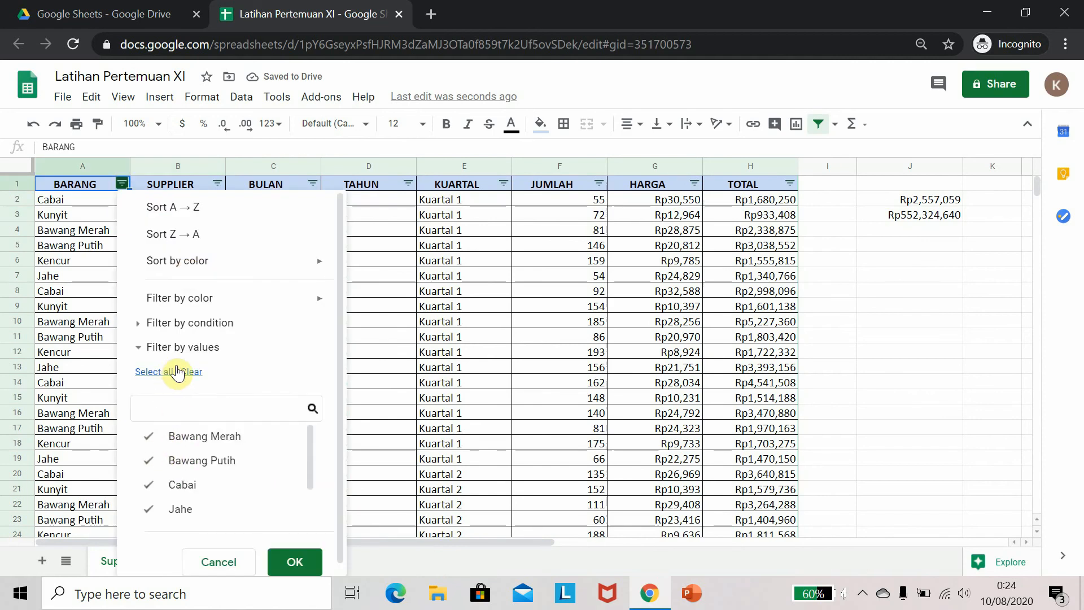
{"action": "left_click", "coordinate": [151, 436]}
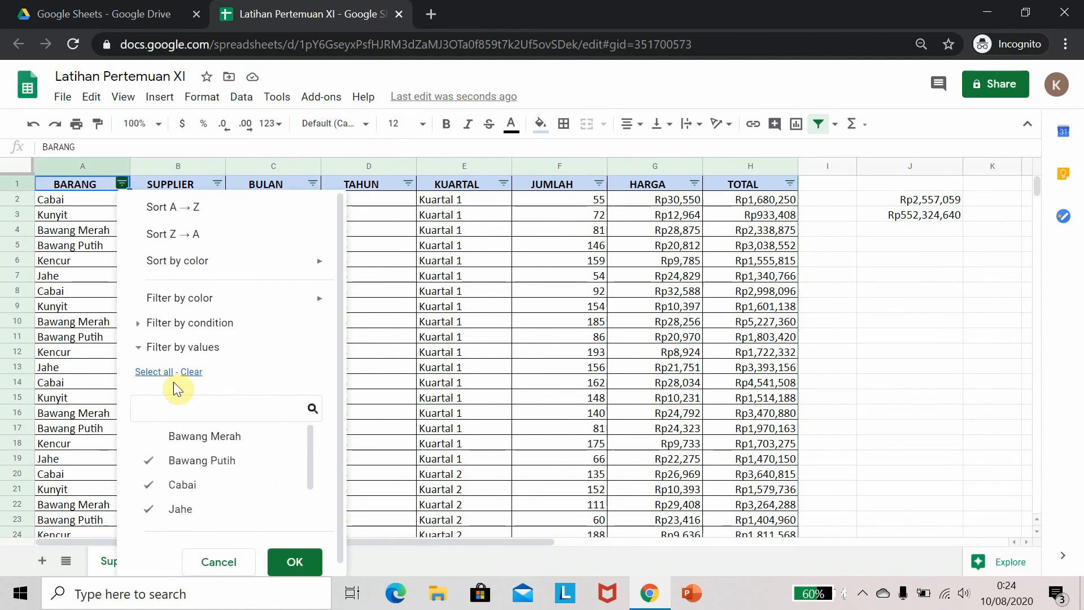
{"action": "left_click", "coordinate": [169, 437]}
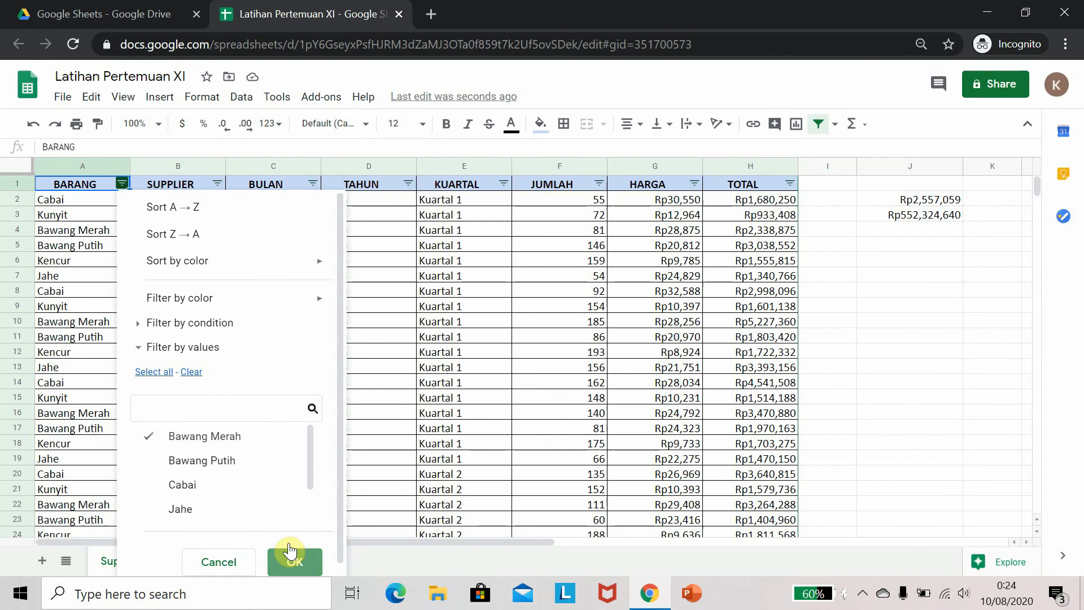
{"action": "left_click", "coordinate": [286, 554]}
{"action": "left_click", "coordinate": [111, 275]}
{"action": "scroll", "coordinate": [169, 390], "scroll_direction": "down", "scroll_amount": 4}
{"action": "scroll", "coordinate": [169, 384], "scroll_direction": "up", "scroll_amount": 4}
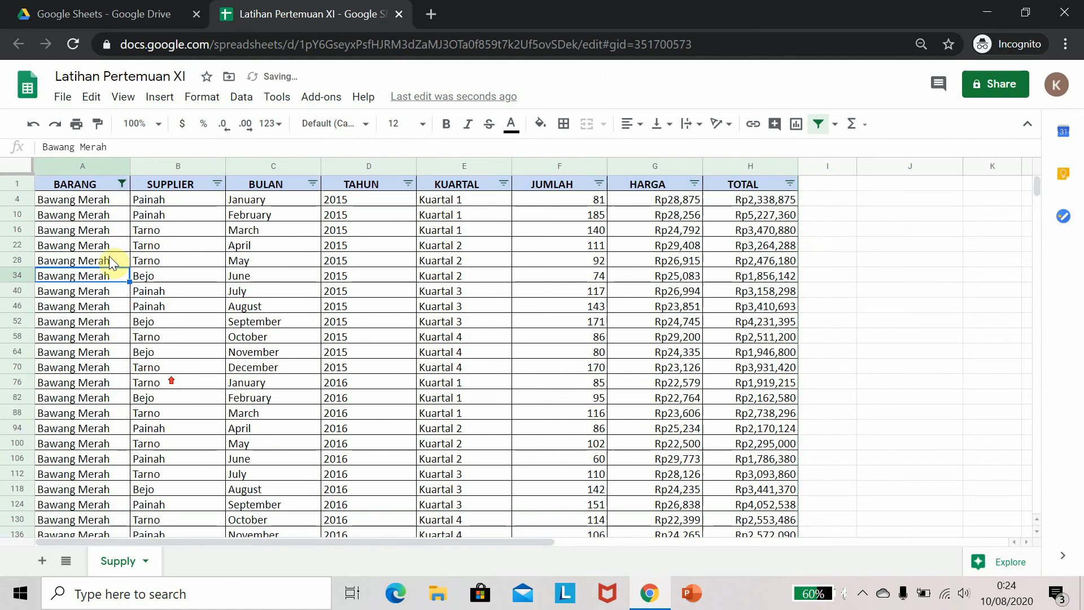
Clear the BARANG filter by selecting all of its values again
{"action": "left_click", "coordinate": [121, 183]}
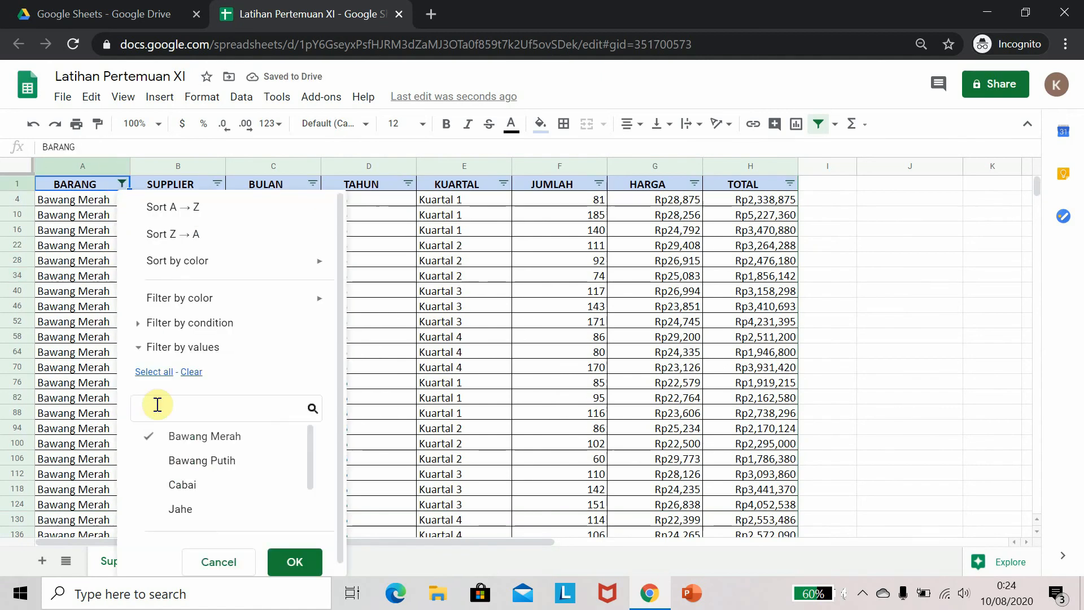
{"action": "left_click", "coordinate": [154, 372]}
{"action": "left_click", "coordinate": [299, 562]}
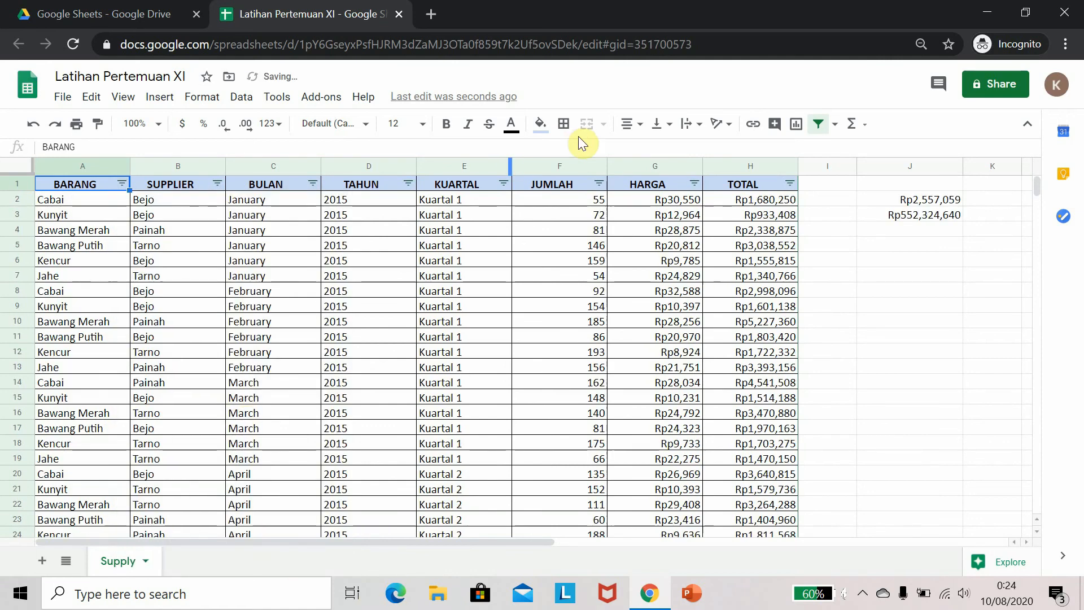
Select the whole data range A1:H217 and define it as a named range called TSupply
{"action": "left_click", "coordinate": [241, 98]}
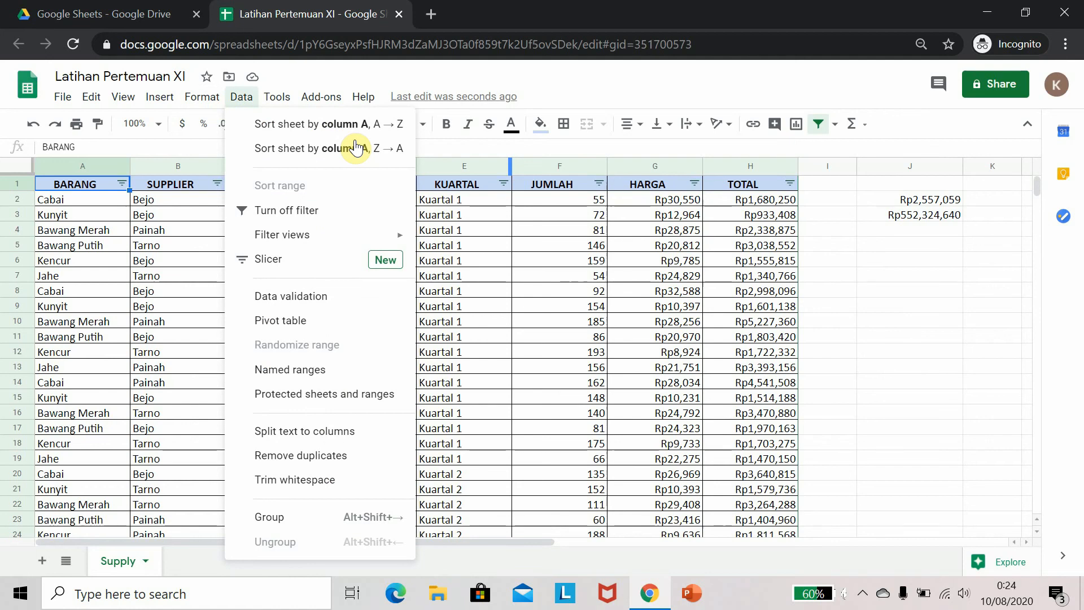
{"action": "left_click", "coordinate": [80, 193]}
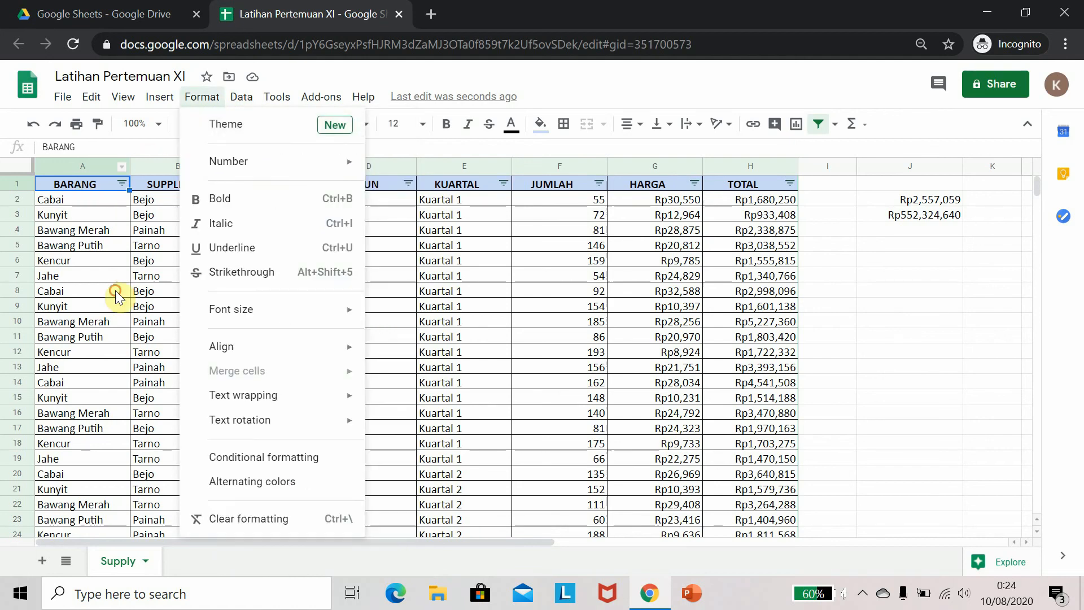
{"action": "left_click", "coordinate": [81, 181]}
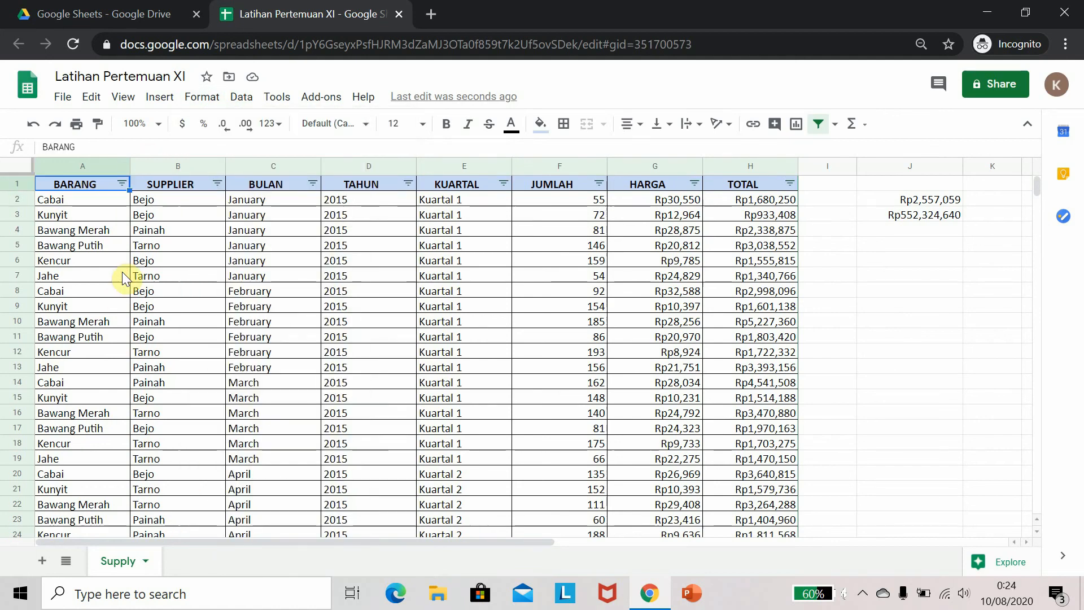
{"action": "key", "text": "ctrl+a"}
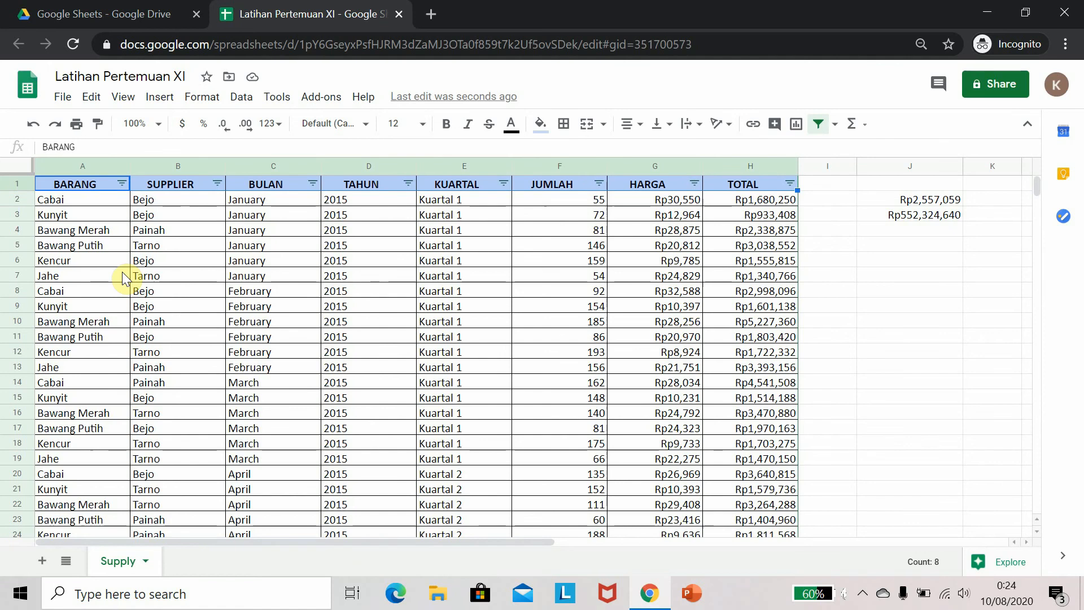
{"action": "key", "text": "ctrl+shift+Down"}
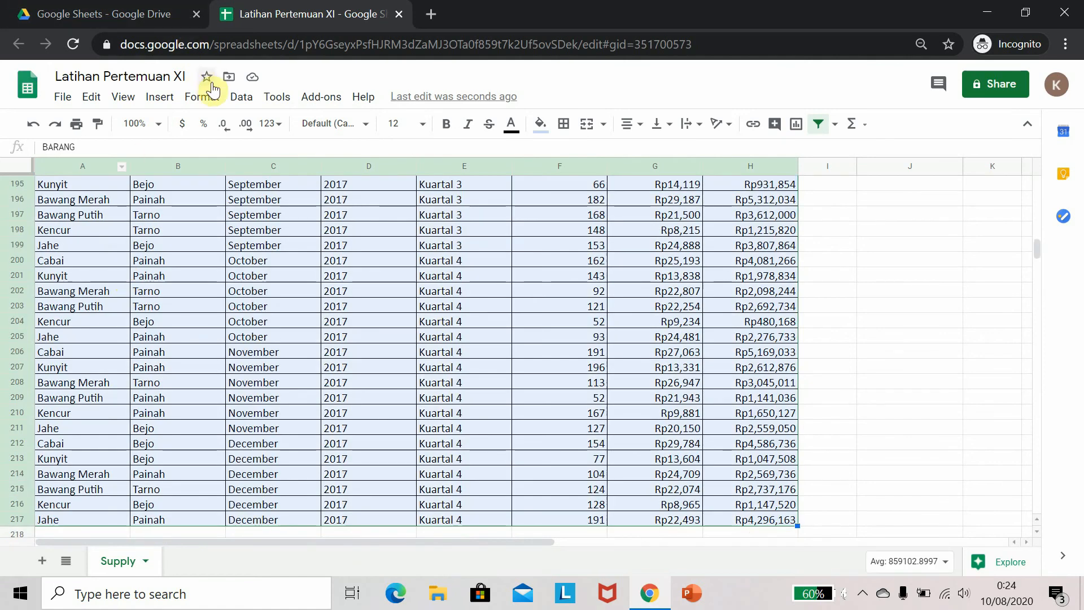
{"action": "left_click", "coordinate": [238, 97]}
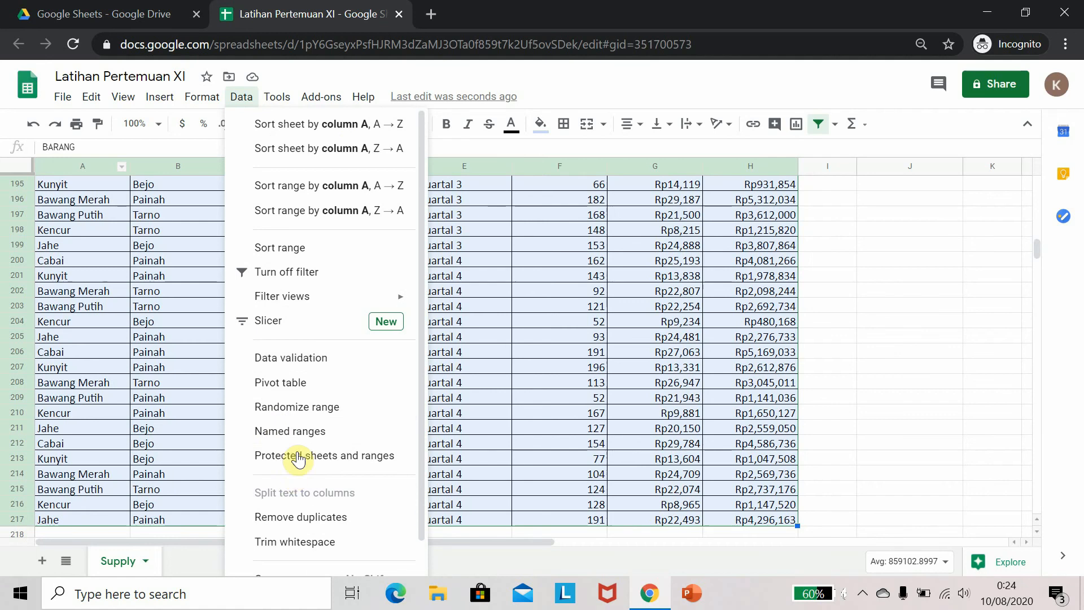
{"action": "left_click", "coordinate": [305, 439]}
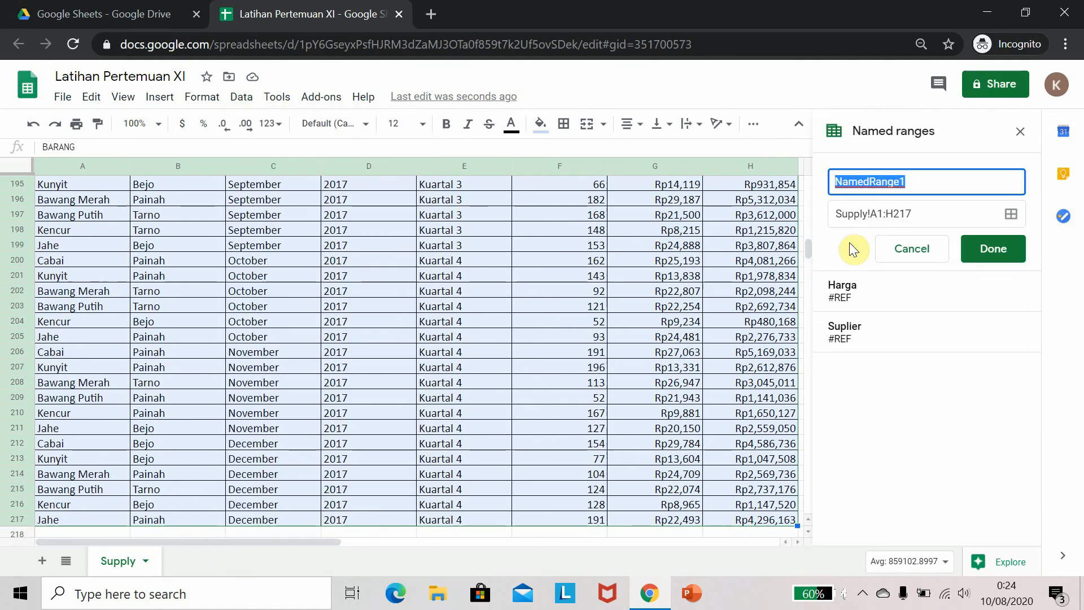
{"action": "type", "text": "Supply"}
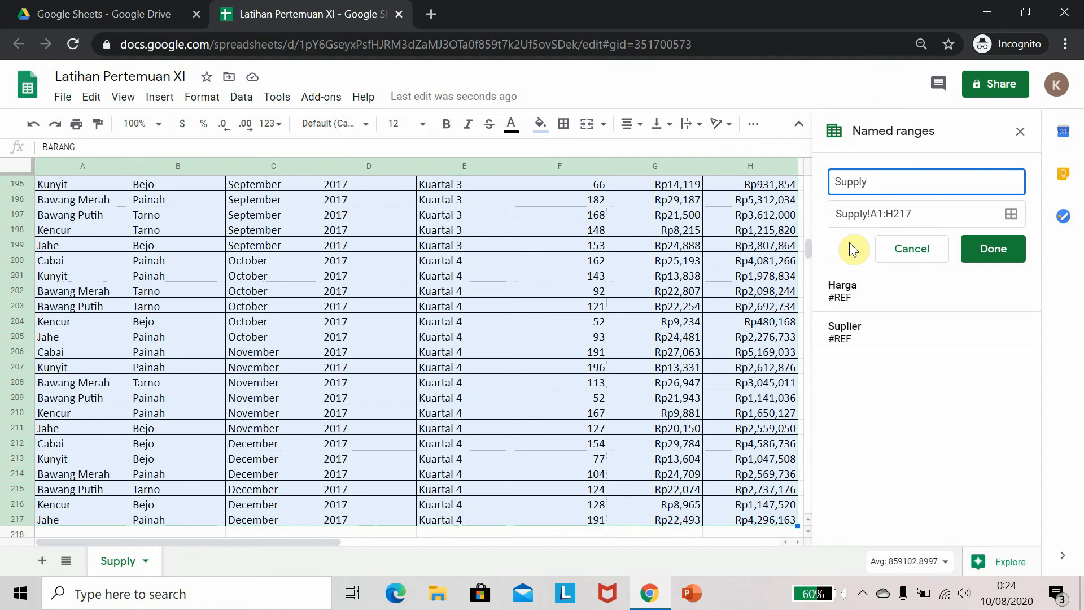
{"action": "key", "text": "Left"}
{"action": "type", "text": "T"}
{"action": "left_click", "coordinate": [996, 249]}
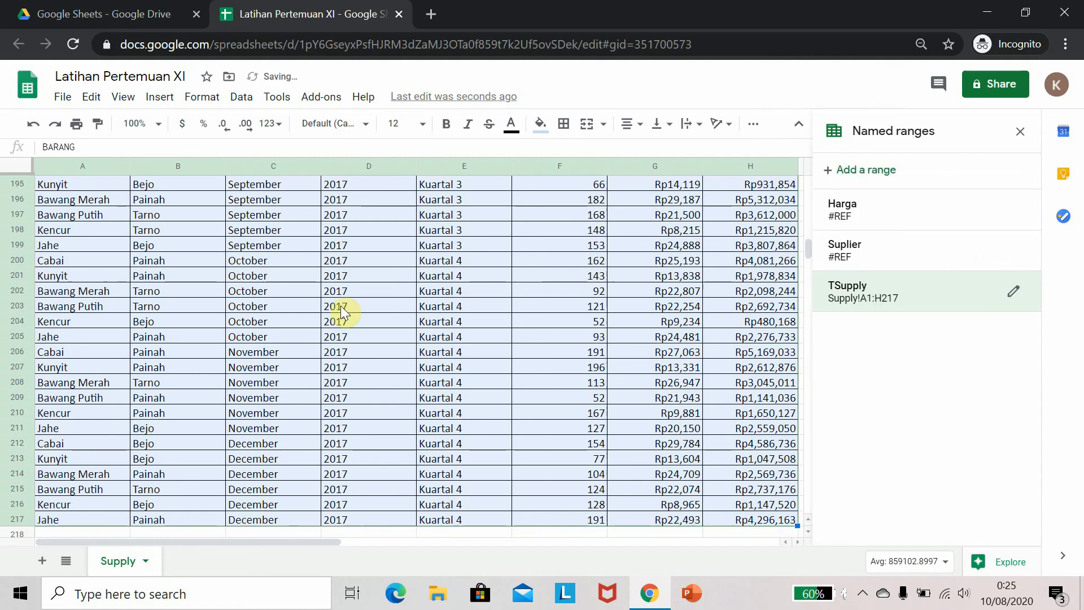
Delete the Suplier named range
{"action": "scroll", "coordinate": [510, 459], "scroll_direction": "up", "scroll_amount": 14}
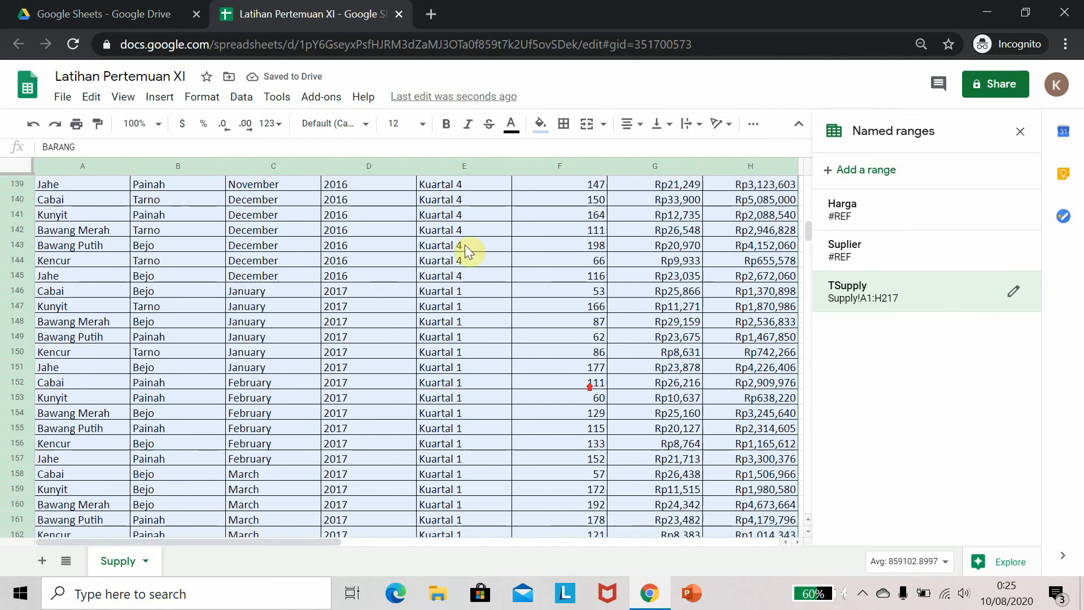
{"action": "scroll", "coordinate": [465, 245], "scroll_direction": "up", "scroll_amount": 3}
{"action": "scroll", "coordinate": [732, 249], "scroll_direction": "up", "scroll_amount": 2}
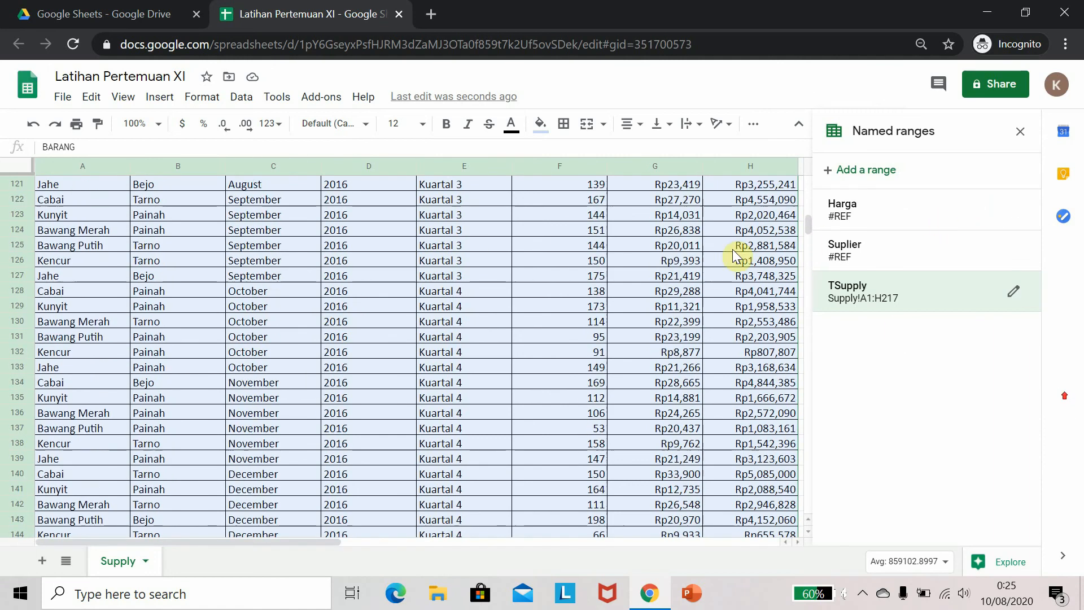
{"action": "left_click_drag", "start_coordinate": [808, 224], "coordinate": [807, 182]}
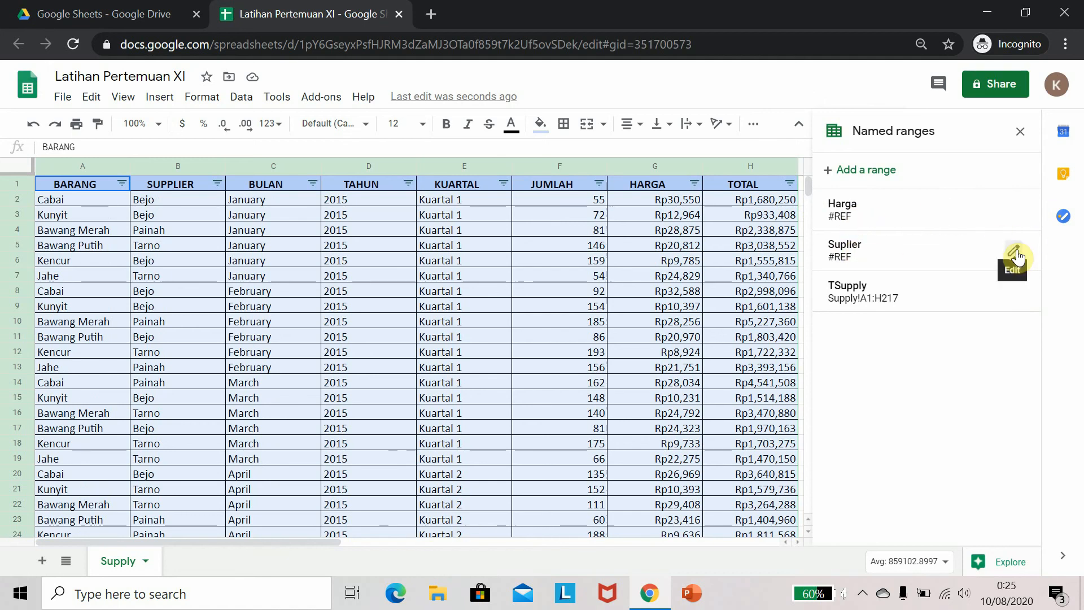
{"action": "left_click", "coordinate": [1015, 254]}
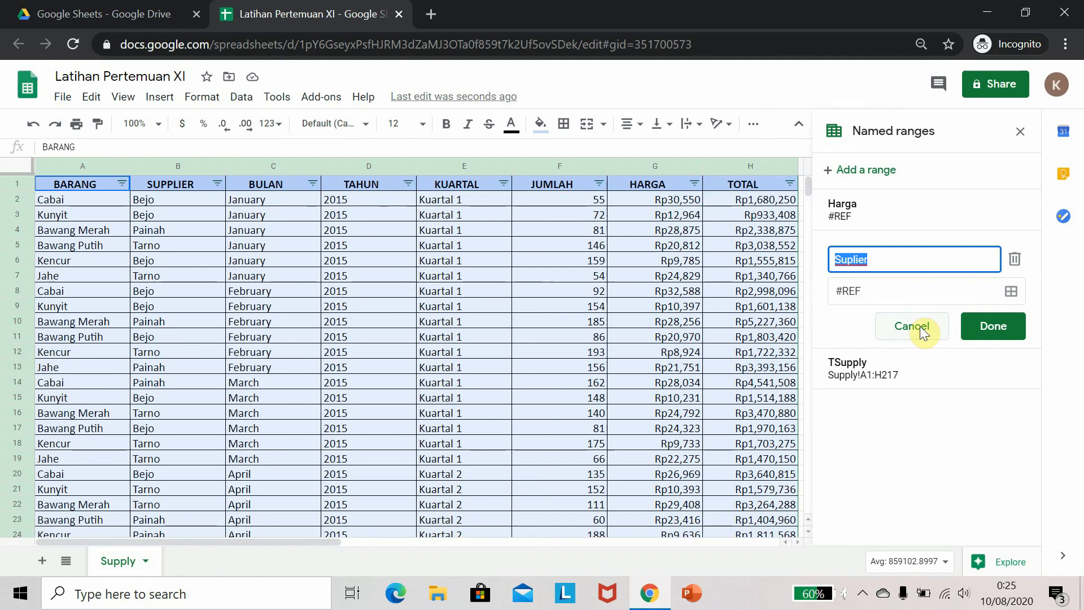
{"action": "left_click", "coordinate": [919, 326]}
{"action": "left_click", "coordinate": [1016, 255]}
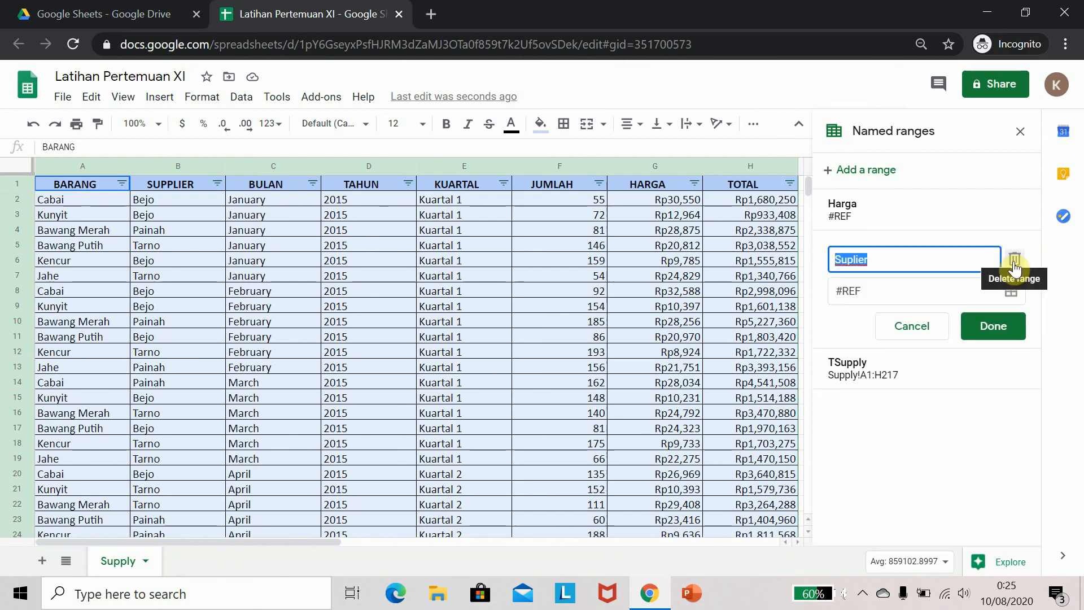
{"action": "left_click", "coordinate": [1014, 265]}
{"action": "left_click", "coordinate": [733, 352]}
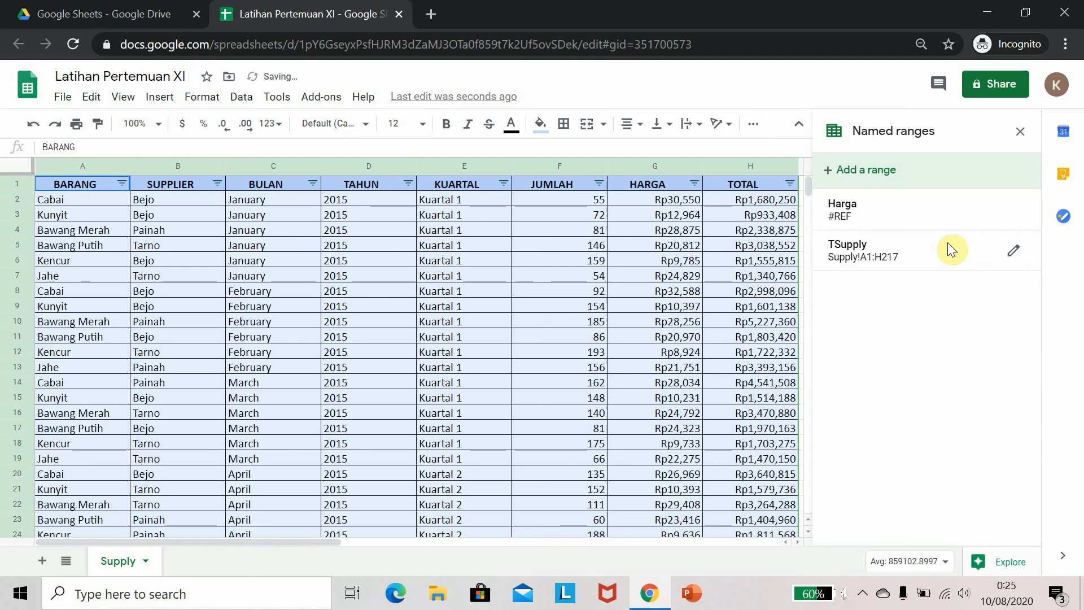
Delete the Harga named range and close the named ranges panel
{"action": "left_click", "coordinate": [1013, 217]}
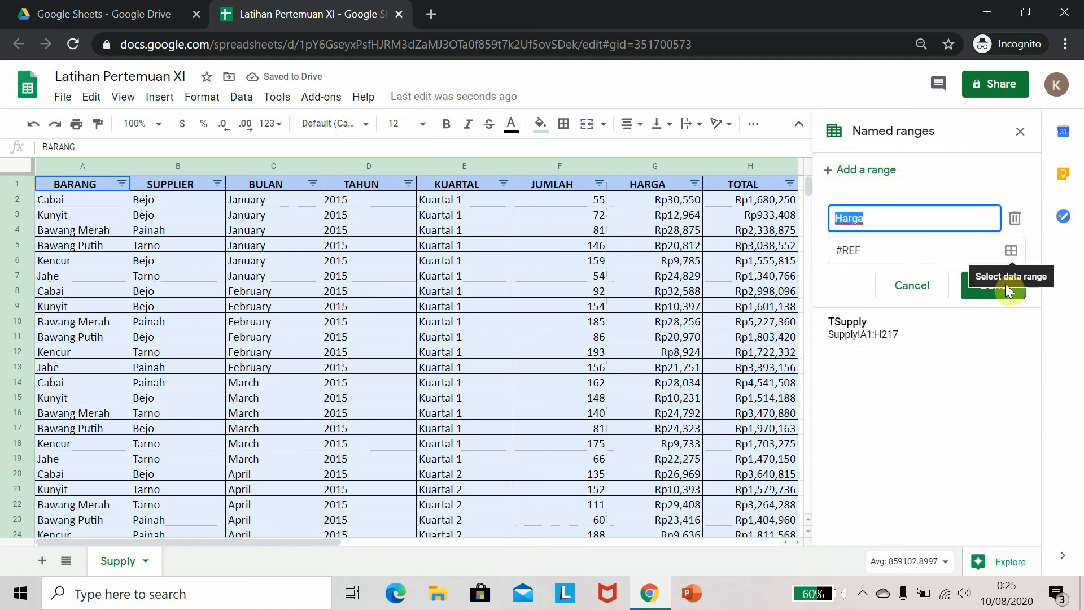
{"action": "left_click", "coordinate": [1014, 218]}
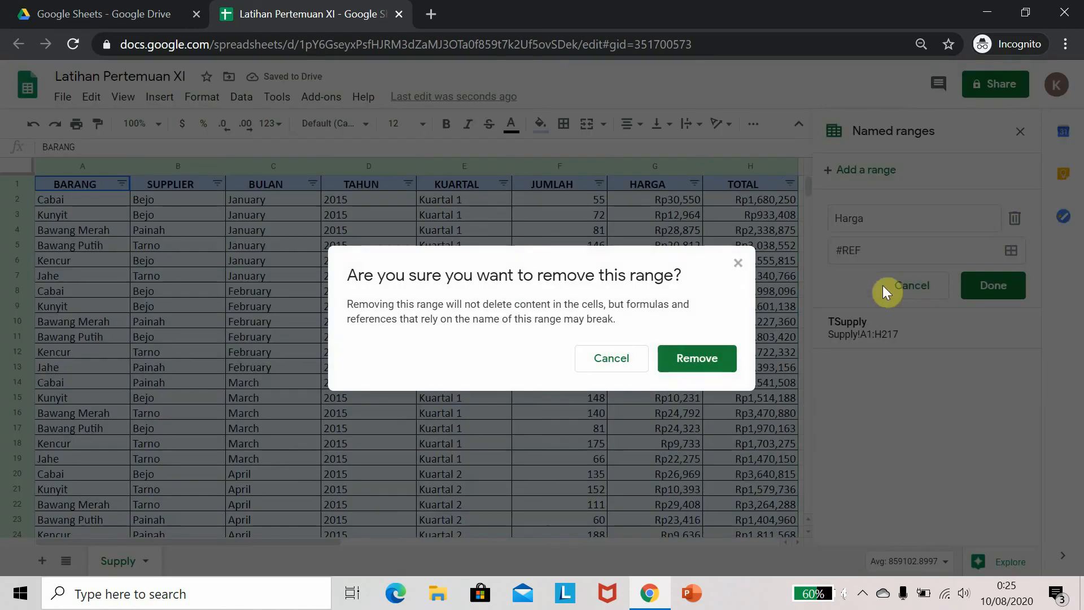
{"action": "left_click", "coordinate": [694, 355]}
{"action": "left_click", "coordinate": [265, 291]}
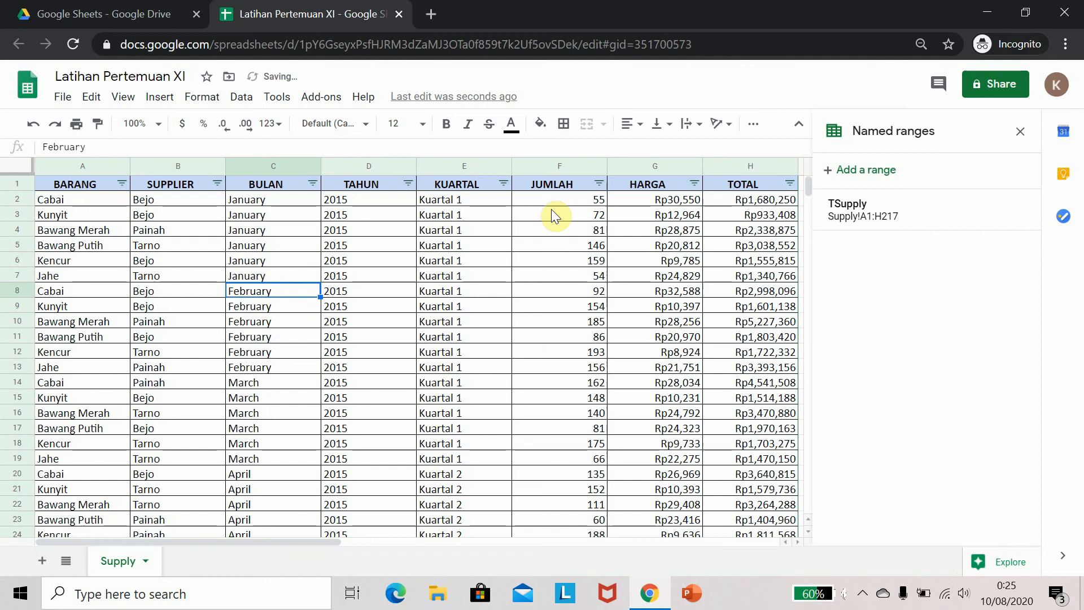
{"action": "left_click", "coordinate": [1019, 131]}
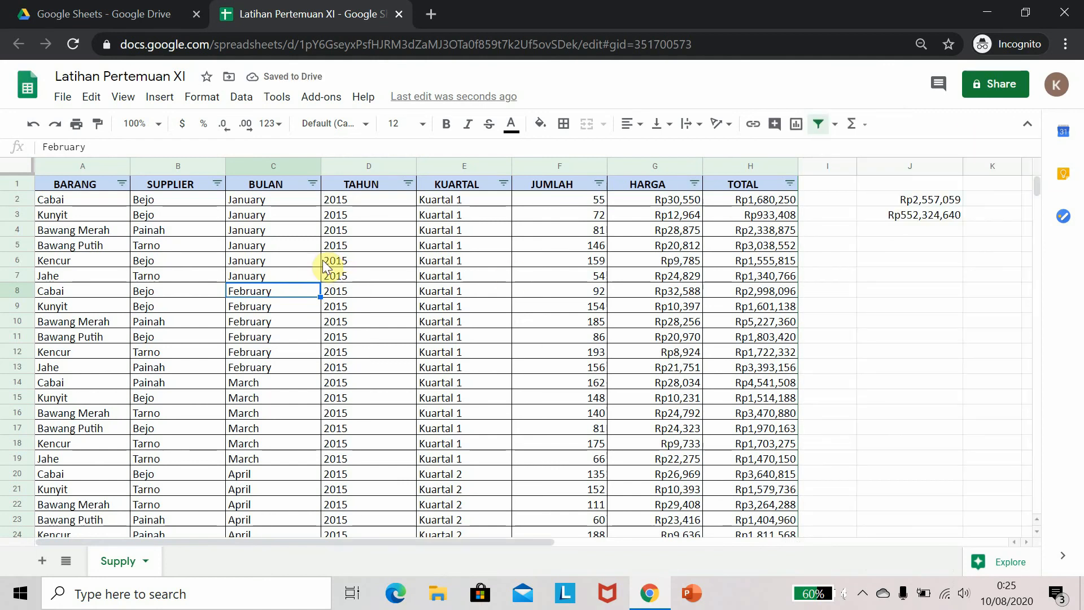
{"action": "key", "text": "Up"}
{"action": "key", "text": "Up"}
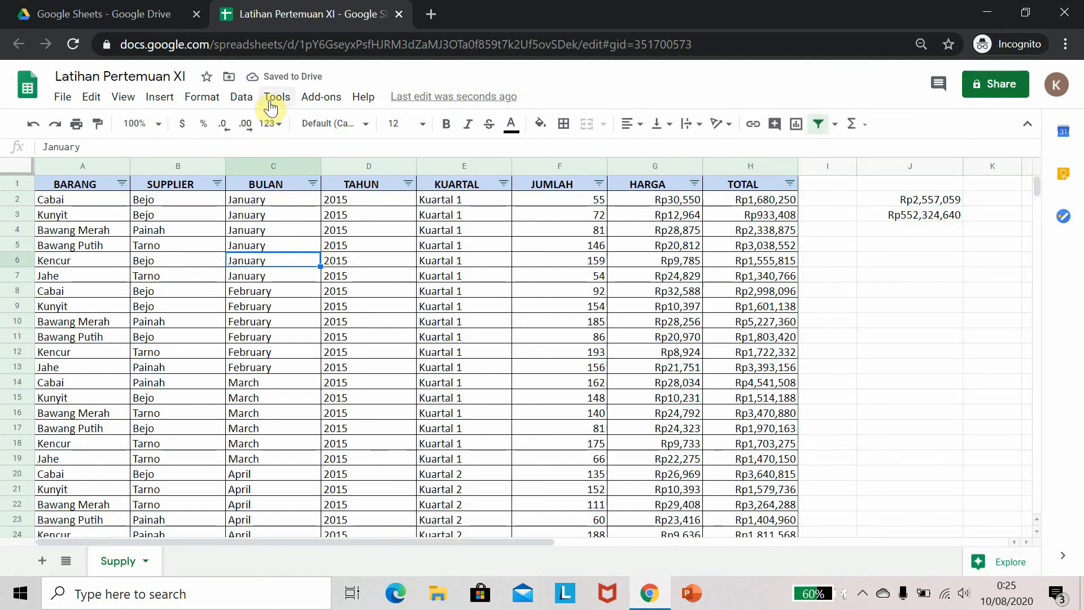
{"action": "left_click", "coordinate": [321, 97]}
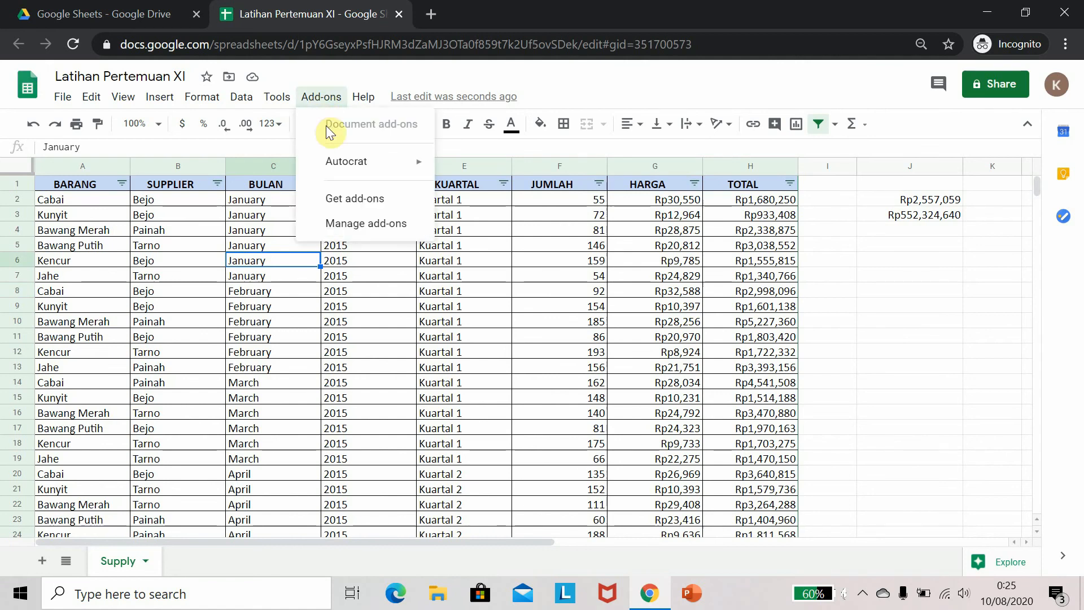
{"action": "mouse_move", "coordinate": [345, 170]}
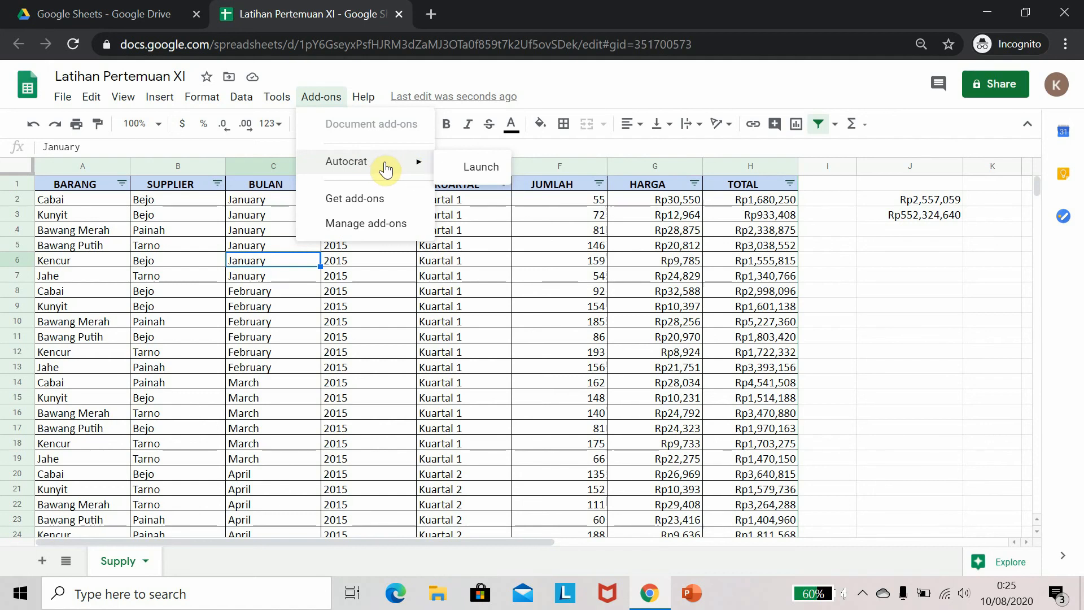
{"action": "left_click", "coordinate": [181, 214]}
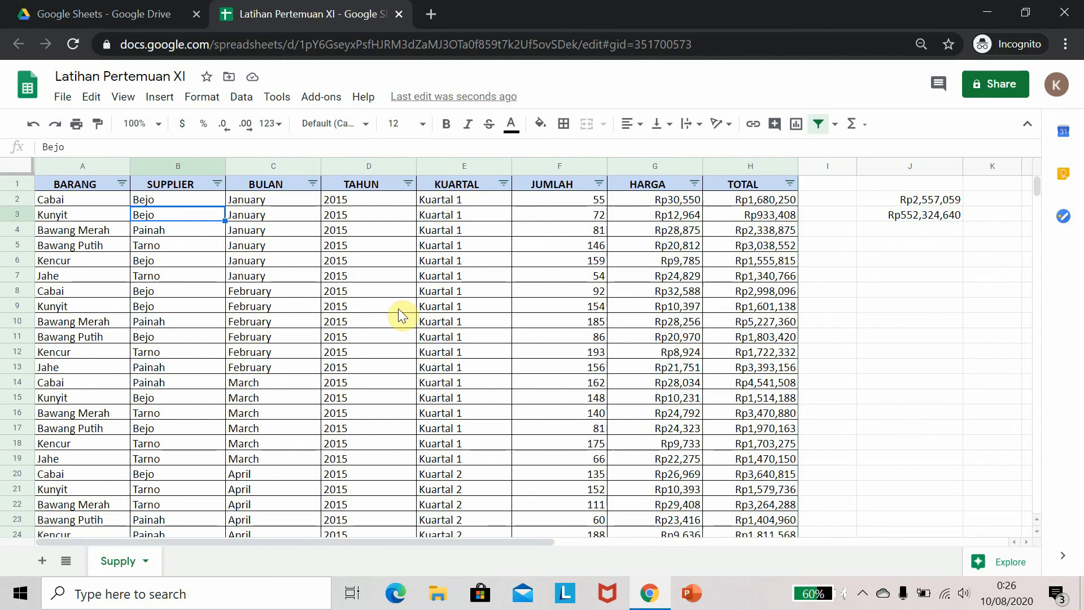
Switch to the Google Drive browser tab
{"action": "left_click", "coordinate": [202, 8]}
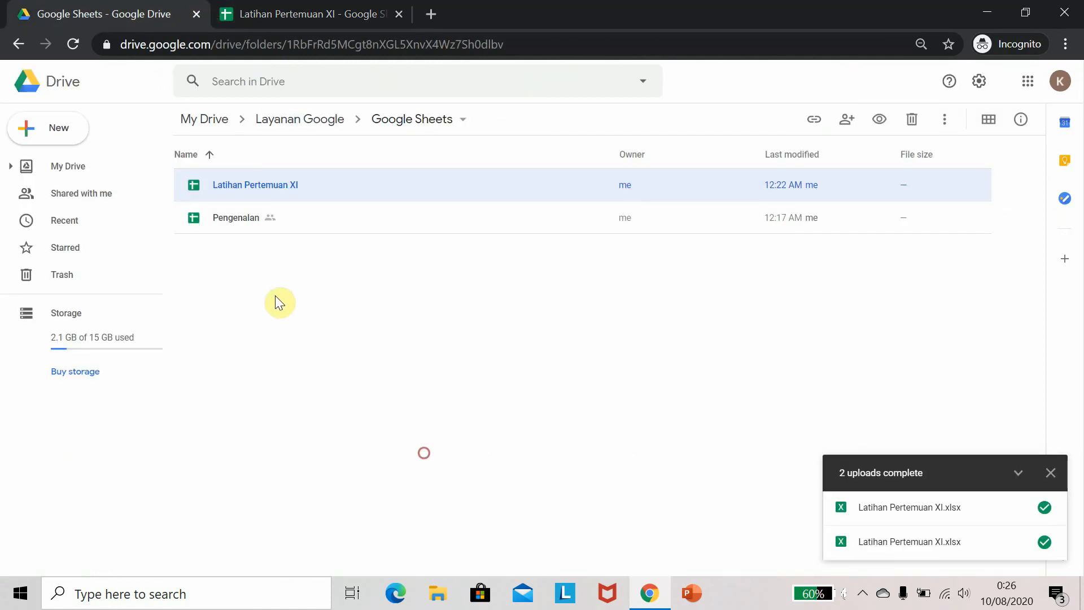
Open the Pengenalan spreadsheet from the Google Sheets folder in Drive
{"action": "left_click", "coordinate": [33, 127]}
{"action": "left_click", "coordinate": [425, 416]}
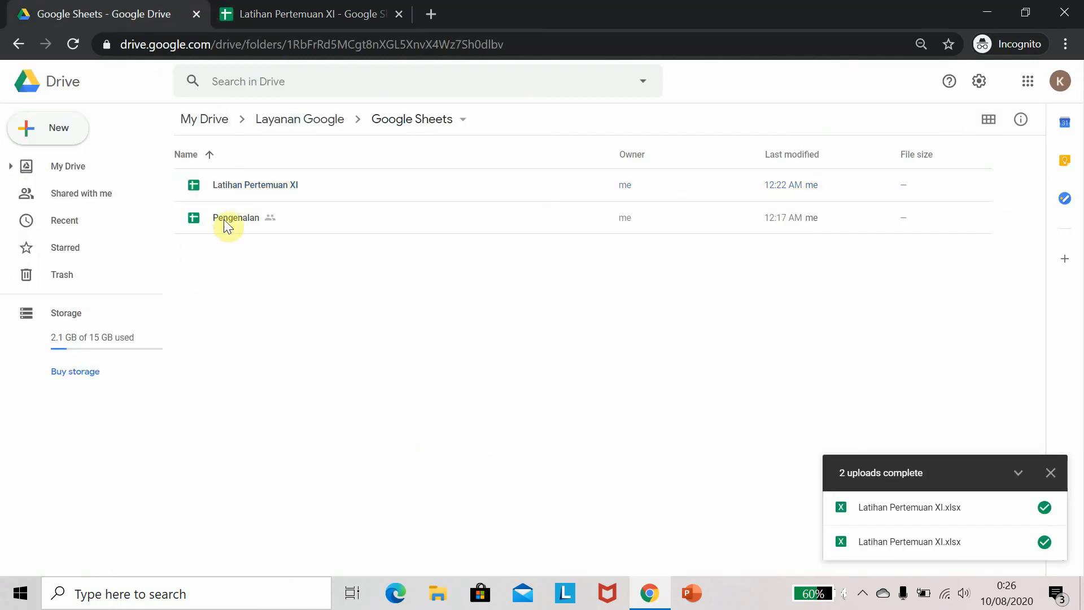
{"action": "double_click", "coordinate": [225, 219]}
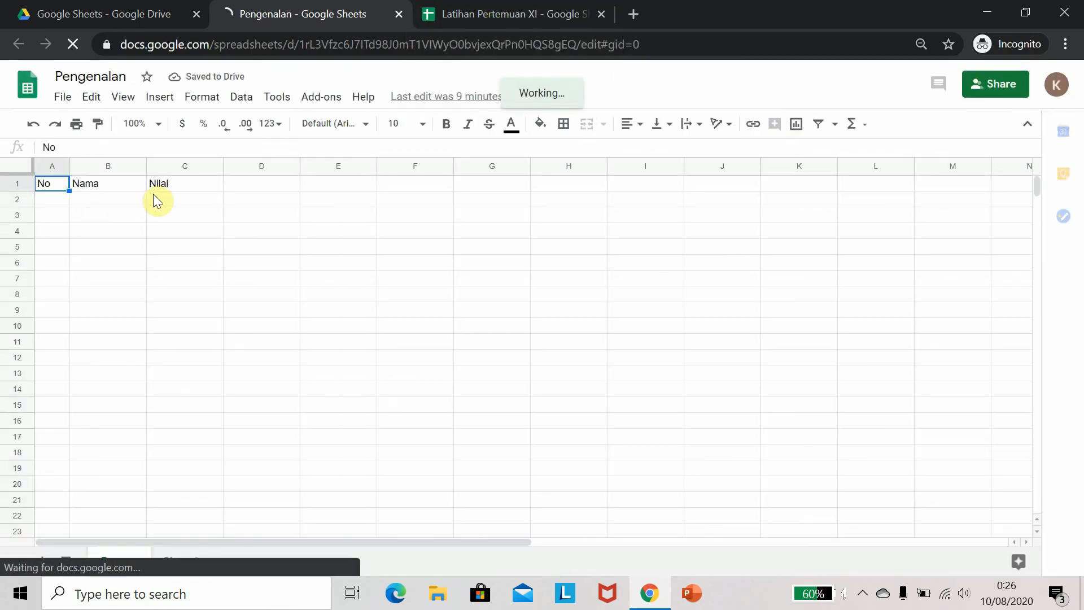
Clear the header cells A1 to C1 in the Pengenalan sheet
{"action": "left_click", "coordinate": [161, 185], "text": "shift"}
{"action": "key", "text": "Delete"}
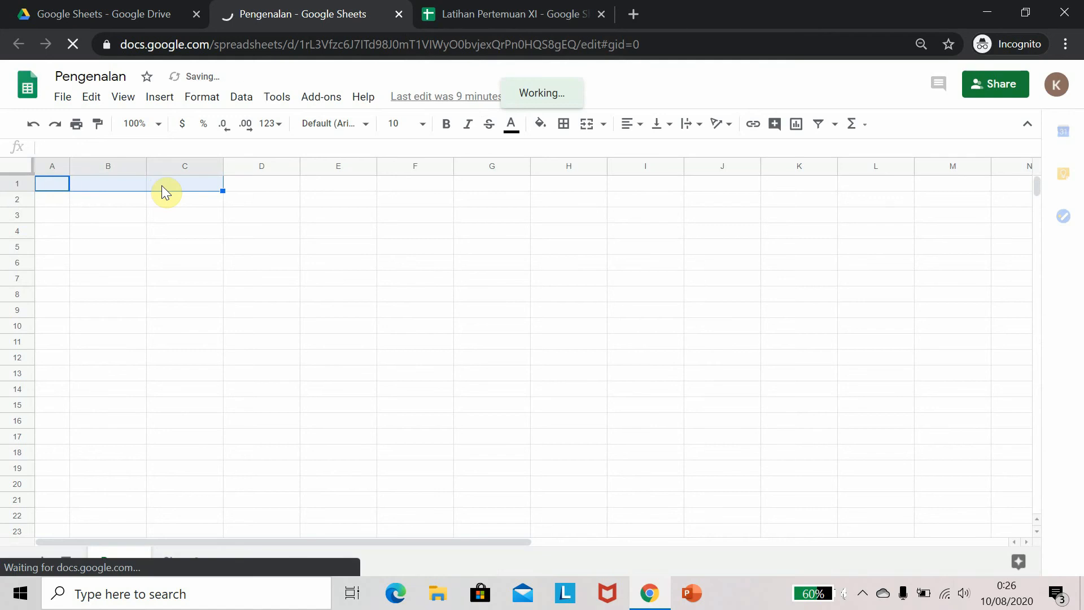
{"action": "left_click", "coordinate": [477, 14]}
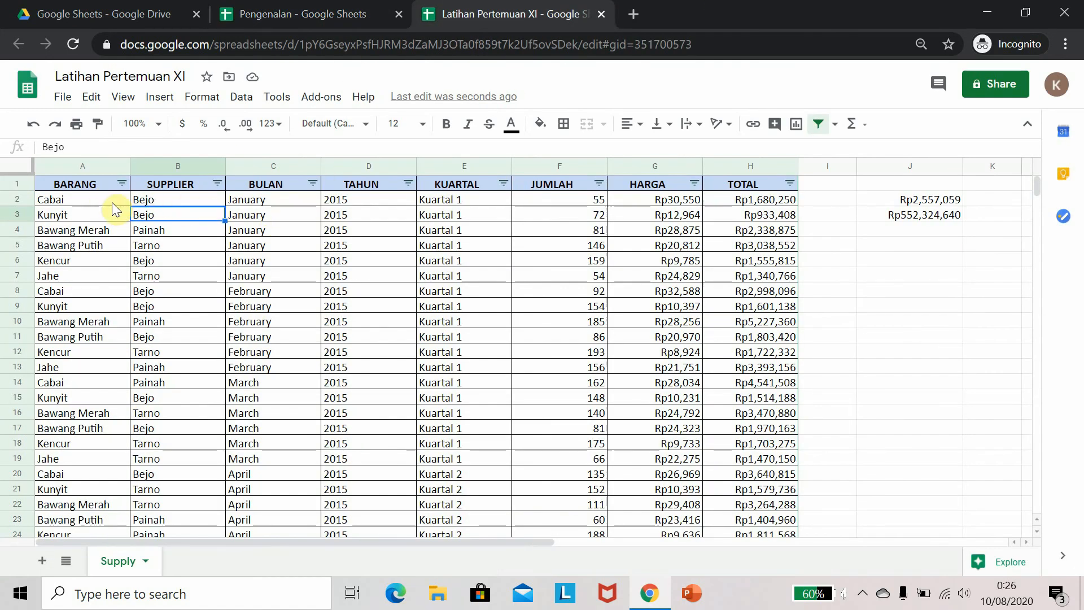
{"action": "left_click", "coordinate": [293, 14]}
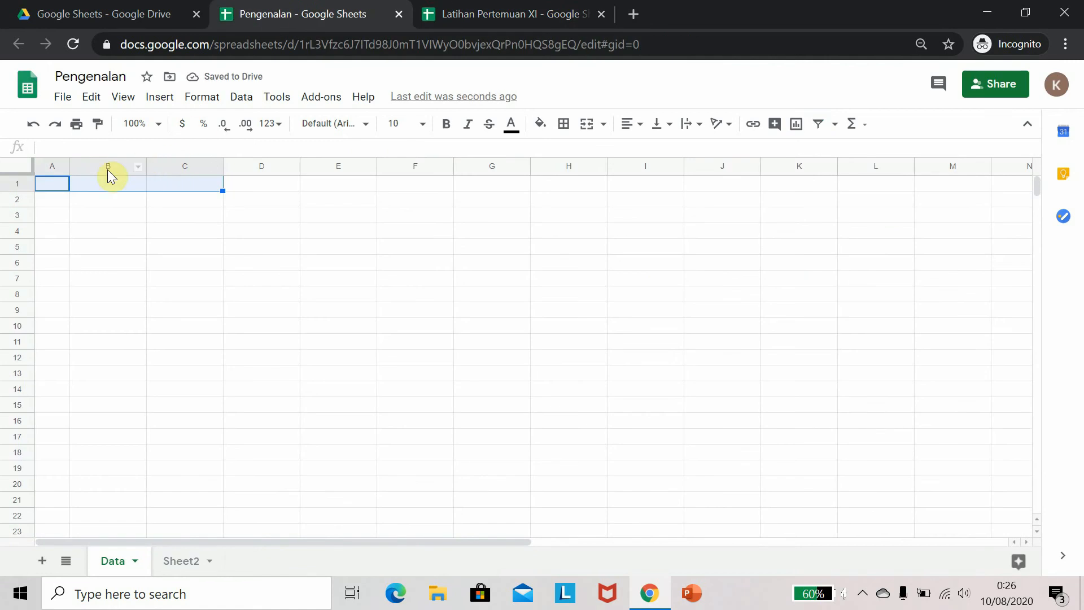
Start an IMPORTRANGE formula in cell A1 of the Data sheet
{"action": "left_click", "coordinate": [55, 184]}
{"action": "type", "text": "="}
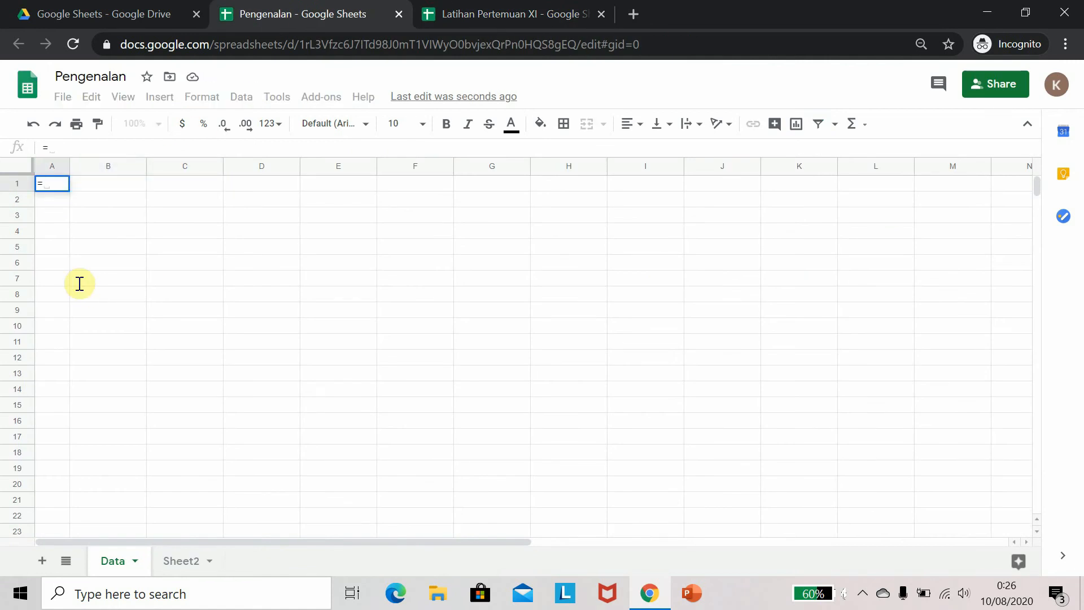
{"action": "type", "text": "im"}
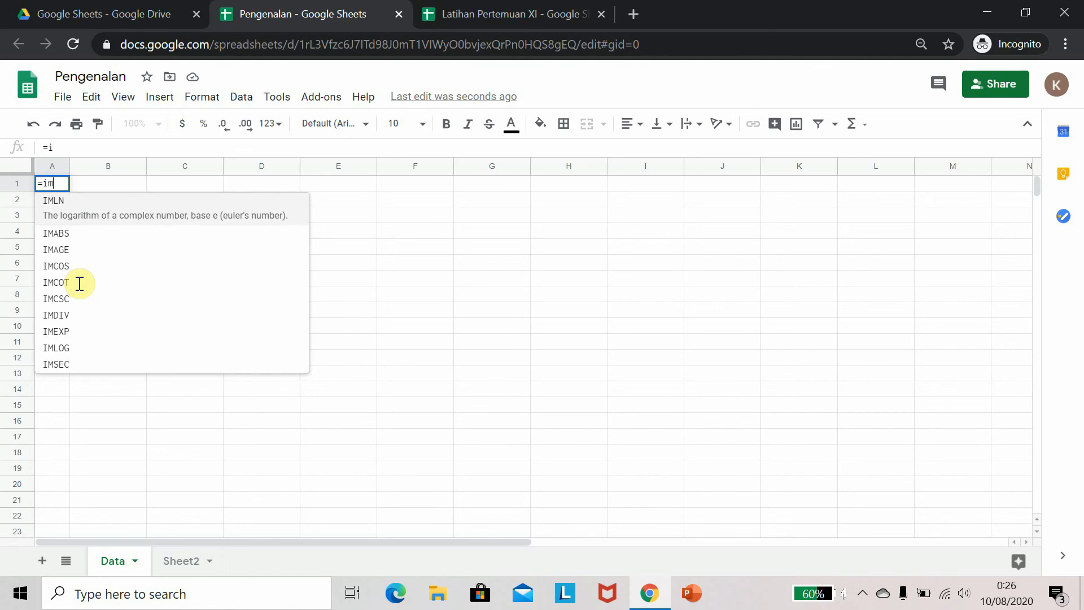
{"action": "type", "text": "po"}
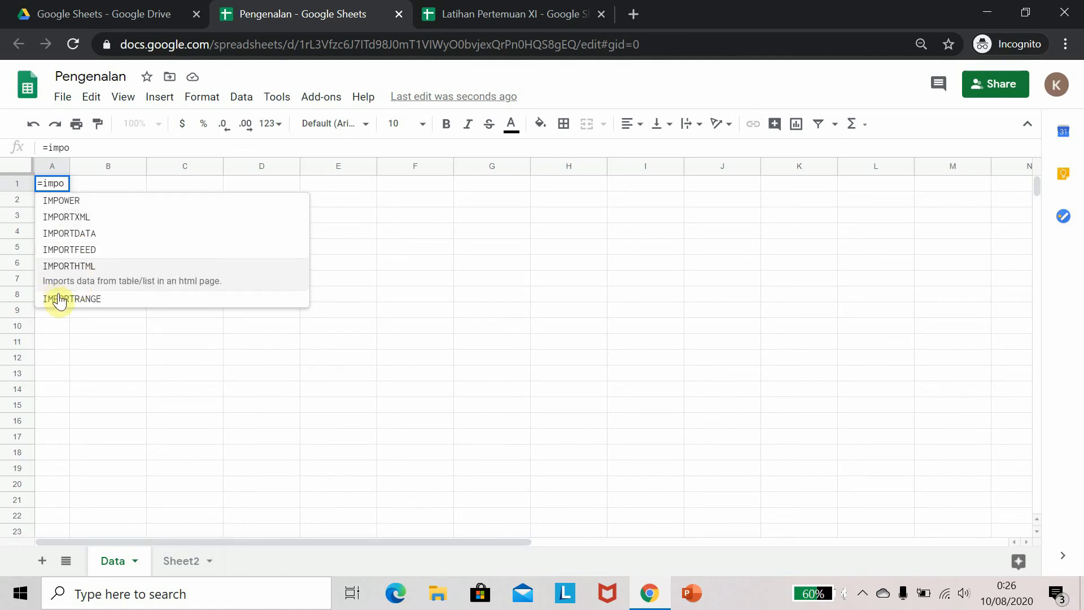
{"action": "key", "text": "Tab"}
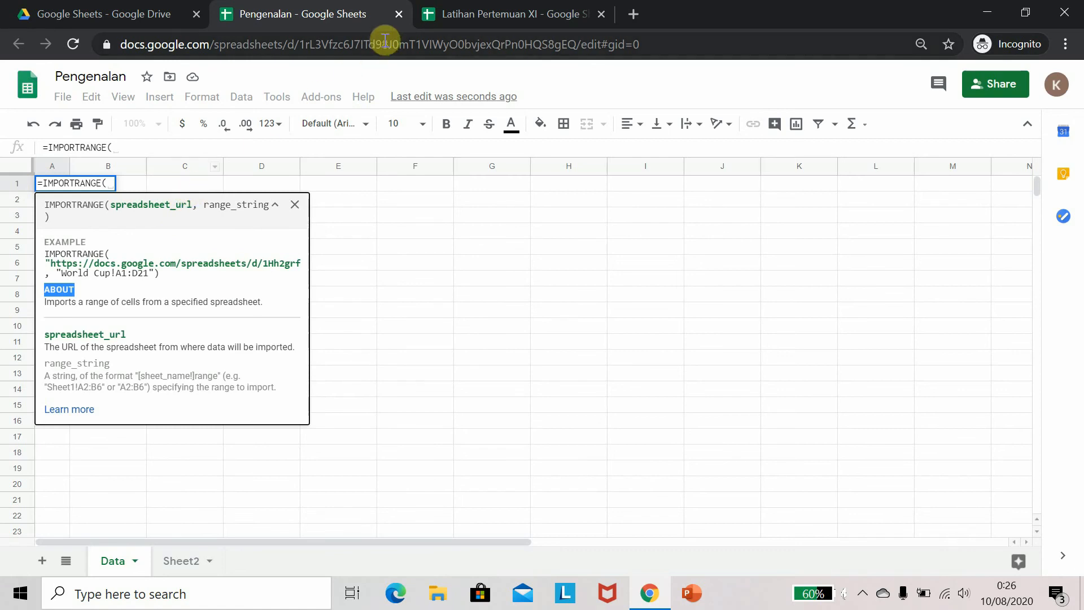
Copy the spreadsheet ID from the Latihan Pertemuan XI address bar
{"action": "left_click", "coordinate": [480, 16]}
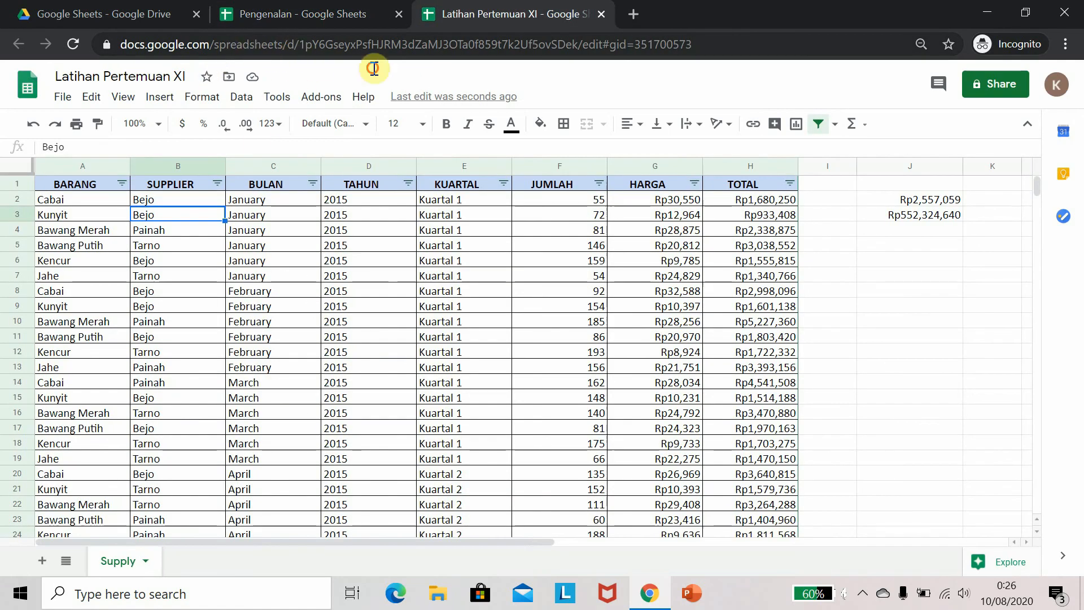
{"action": "left_click", "coordinate": [608, 45]}
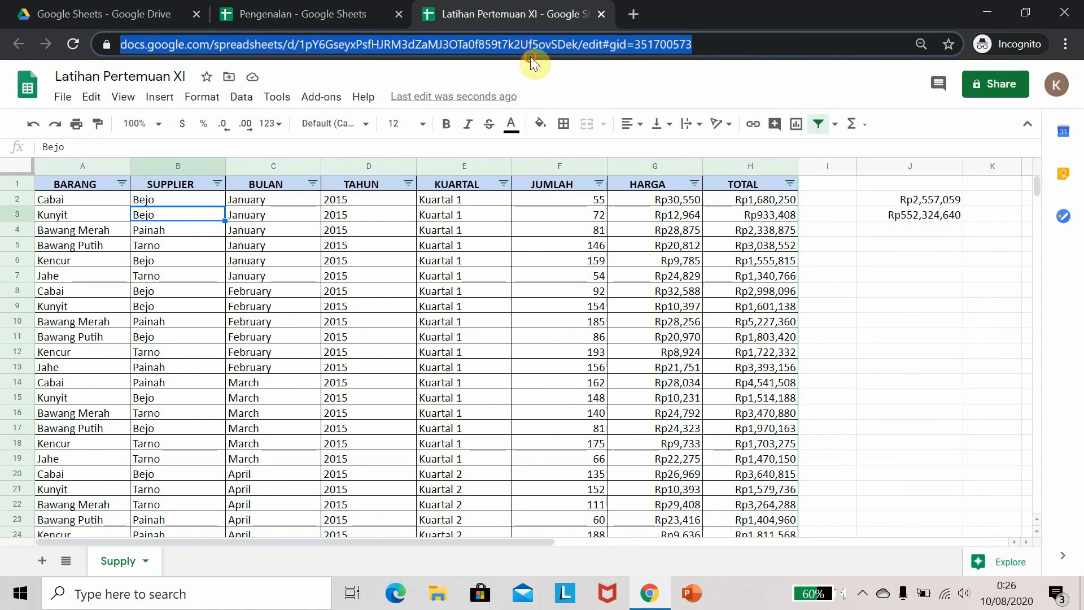
{"action": "left_click", "coordinate": [354, 45]}
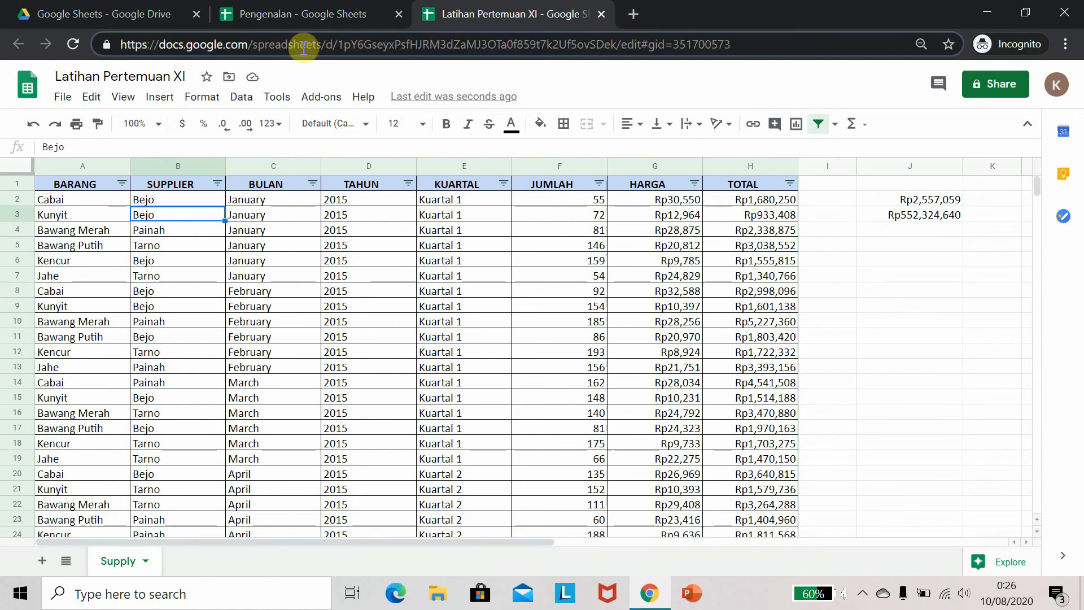
{"action": "left_click_drag", "start_coordinate": [338, 46], "coordinate": [604, 44]}
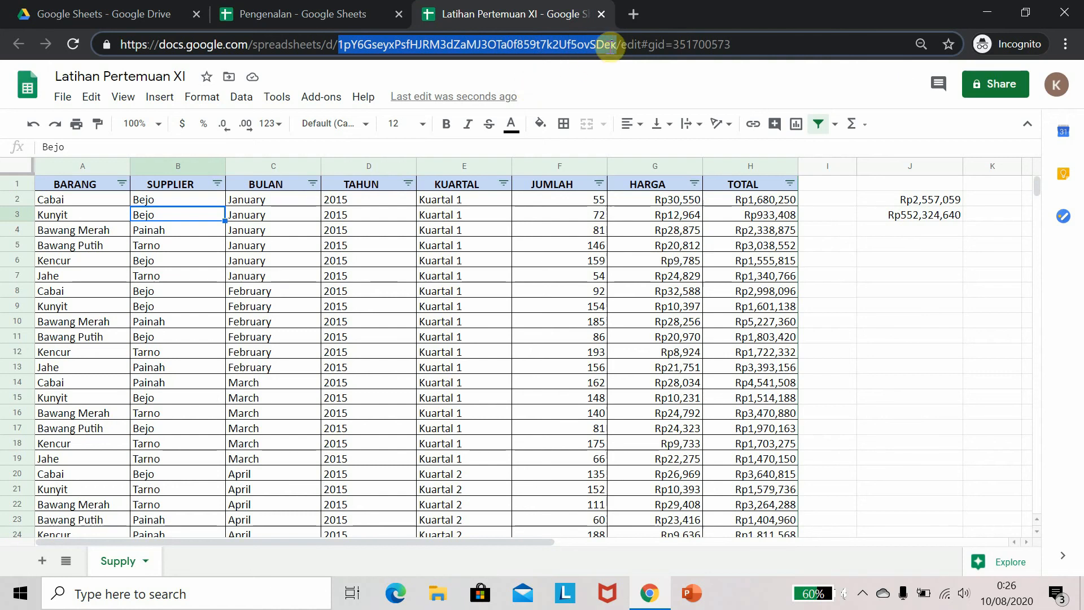
Paste the copied spreadsheet ID in quotes as the formula's first argument, followed by a comma
{"action": "left_click", "coordinate": [339, 13]}
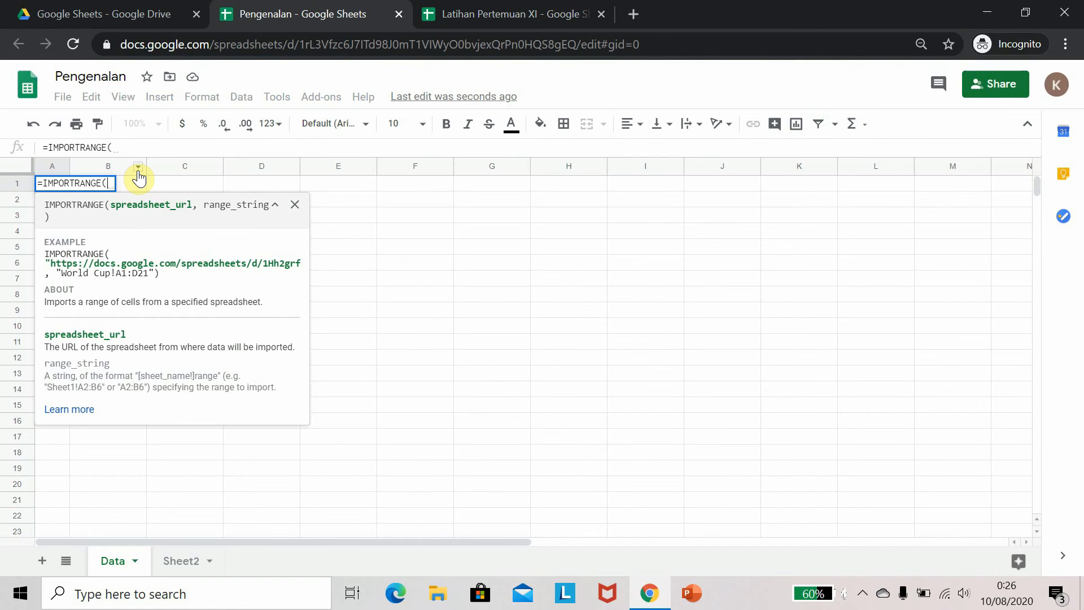
{"action": "type", "text": "\""}
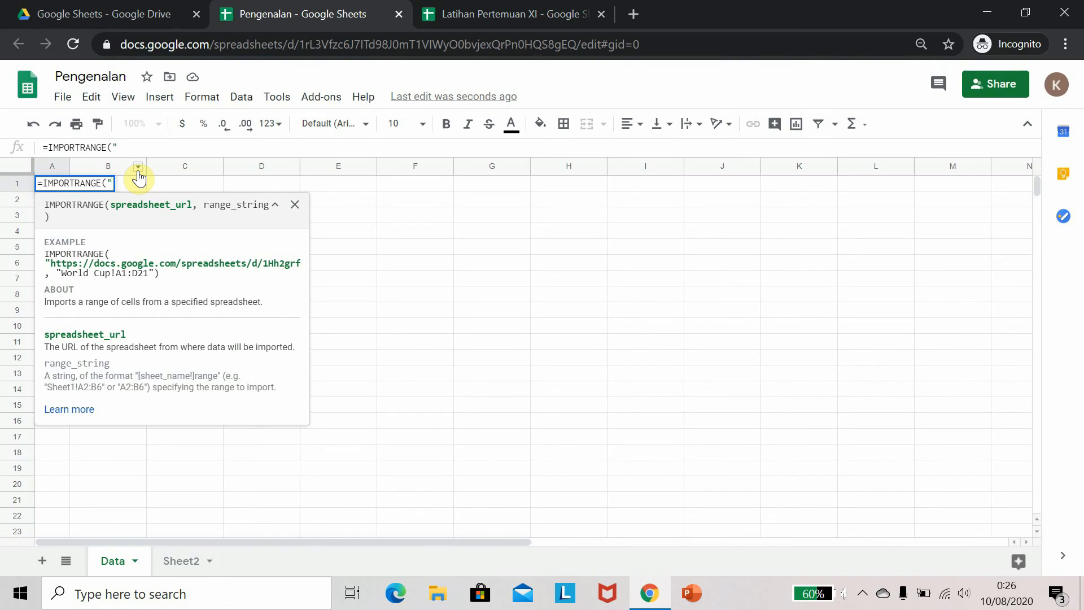
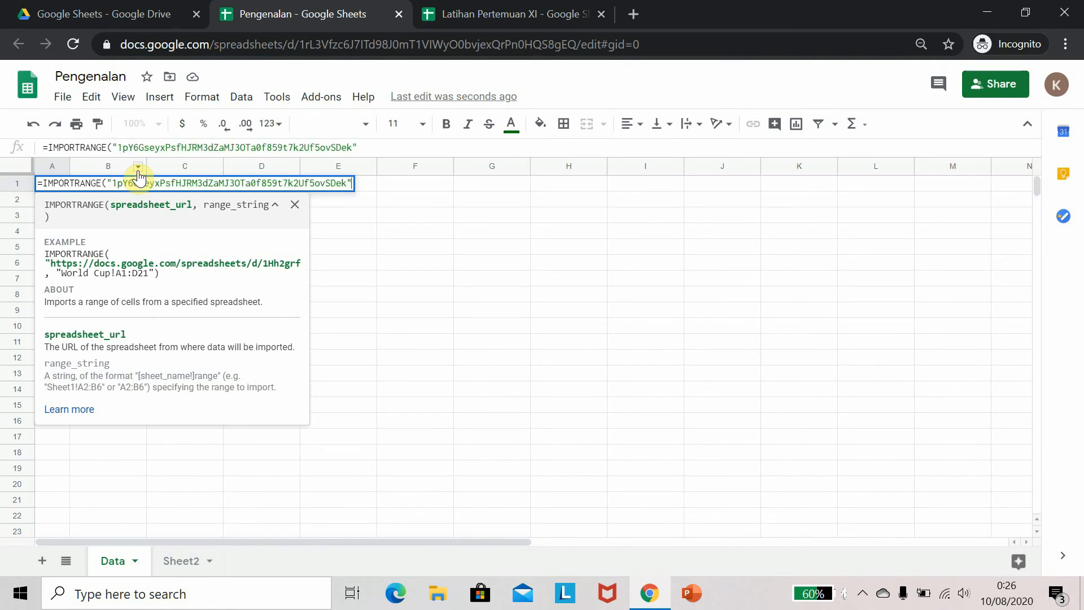
{"action": "type", "text": "\","}
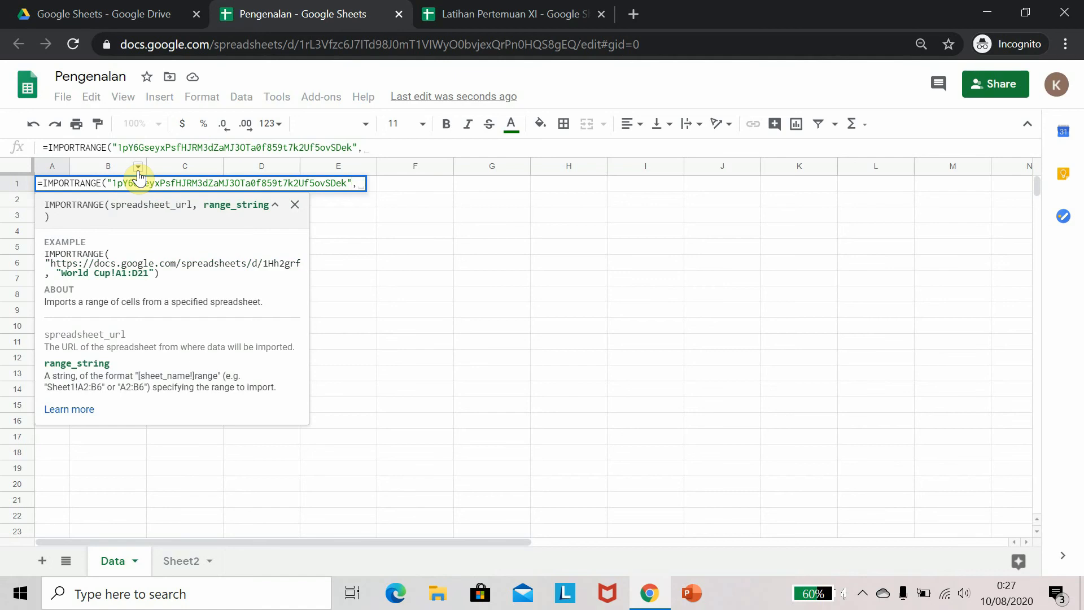
Add the range argument beginning "Supply!A1:H to the IMPORTRANGE formula, checking the source sheet's last data row
{"action": "left_click", "coordinate": [497, 14]}
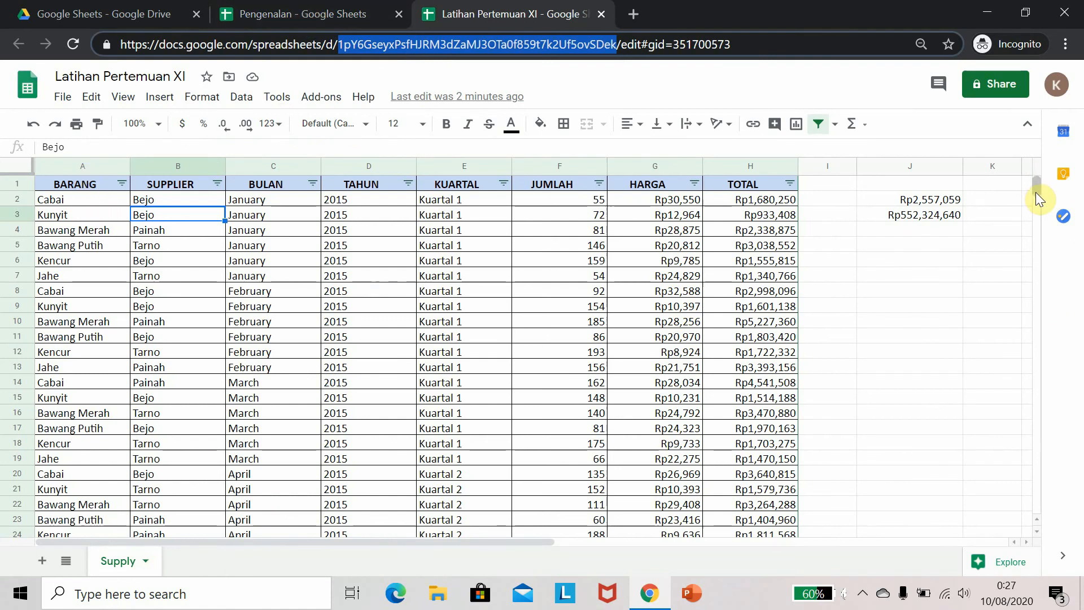
{"action": "left_click_drag", "start_coordinate": [1035, 192], "coordinate": [1040, 258]}
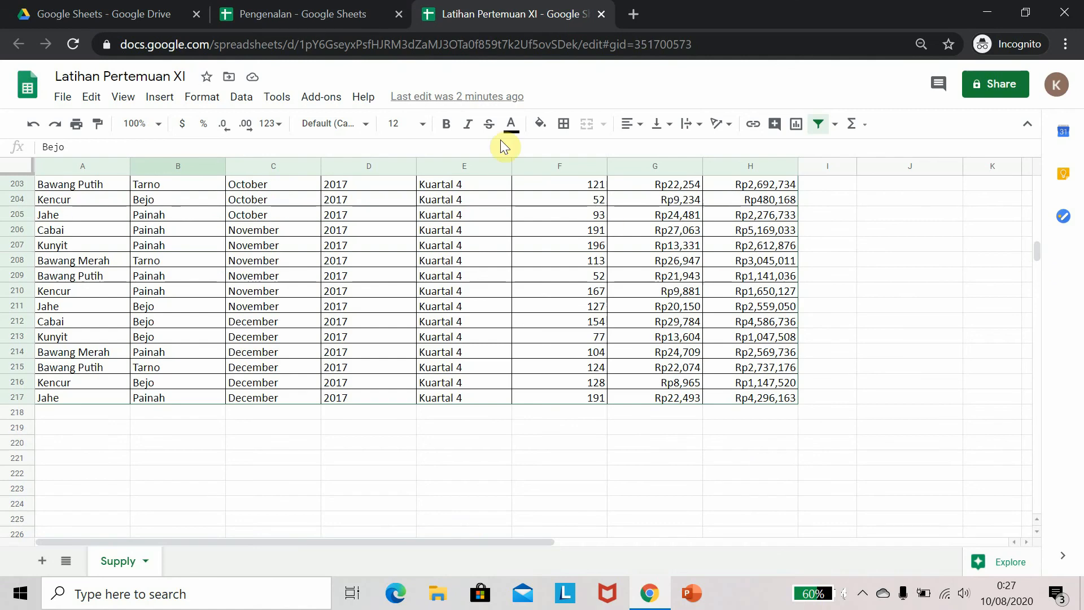
{"action": "left_click", "coordinate": [336, 16]}
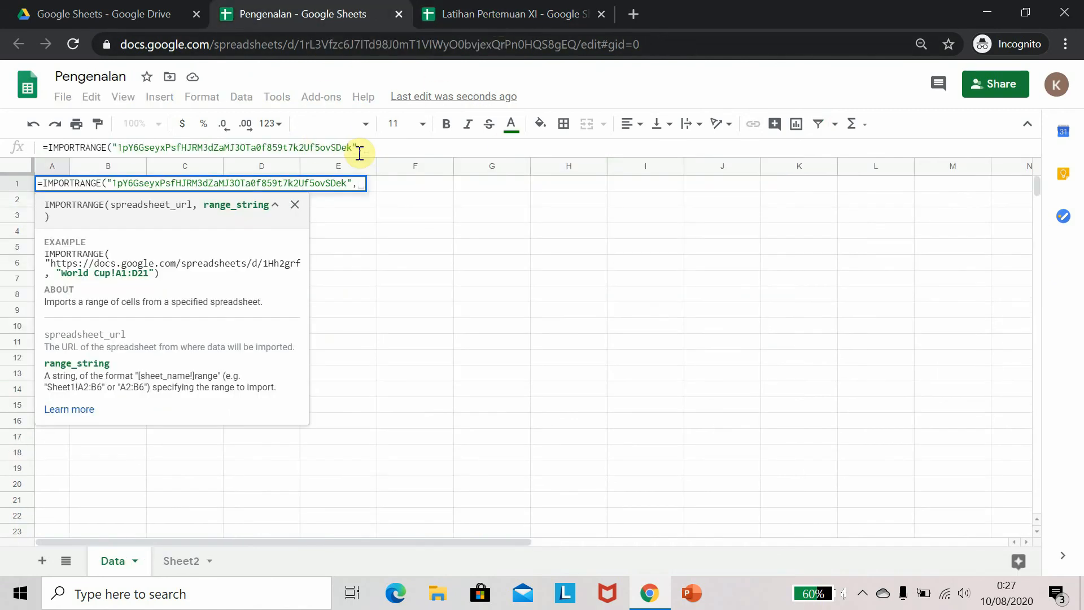
{"action": "type", "text": "\""}
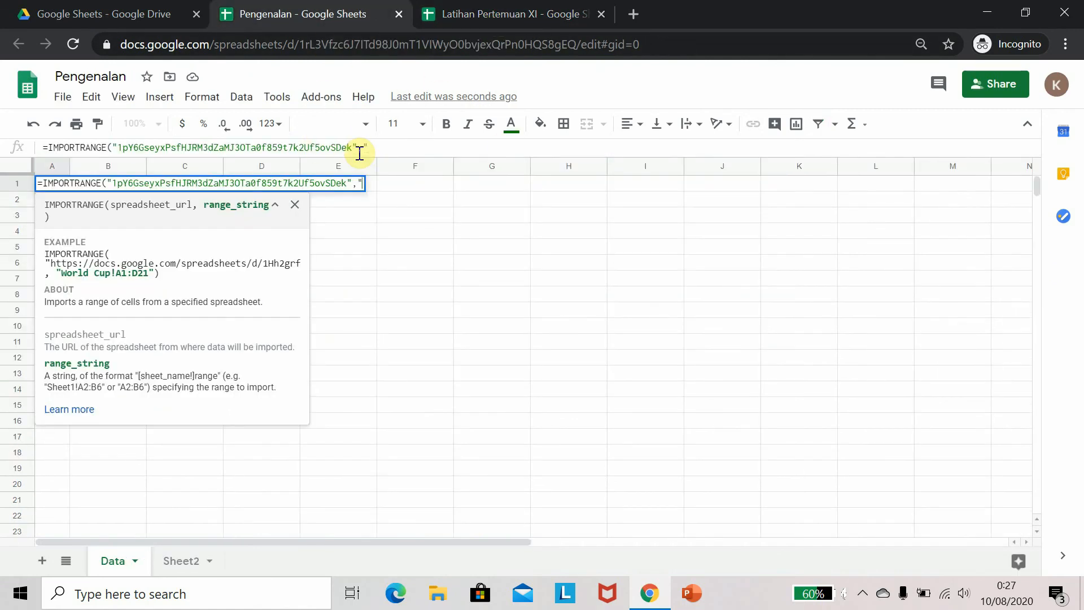
{"action": "type", "text": "Supply"}
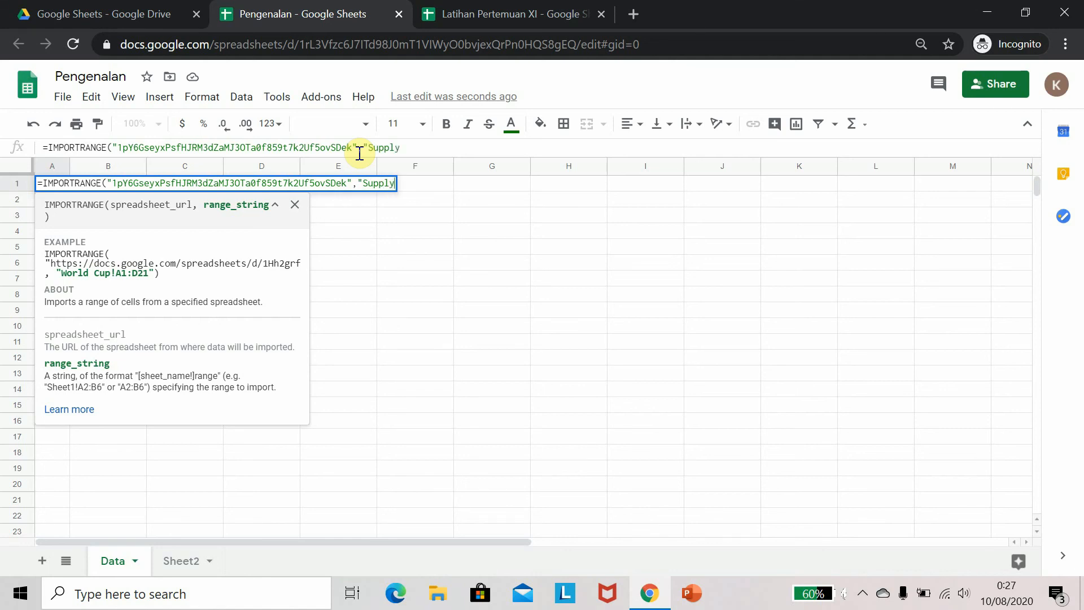
{"action": "type", "text": "!A1:H"}
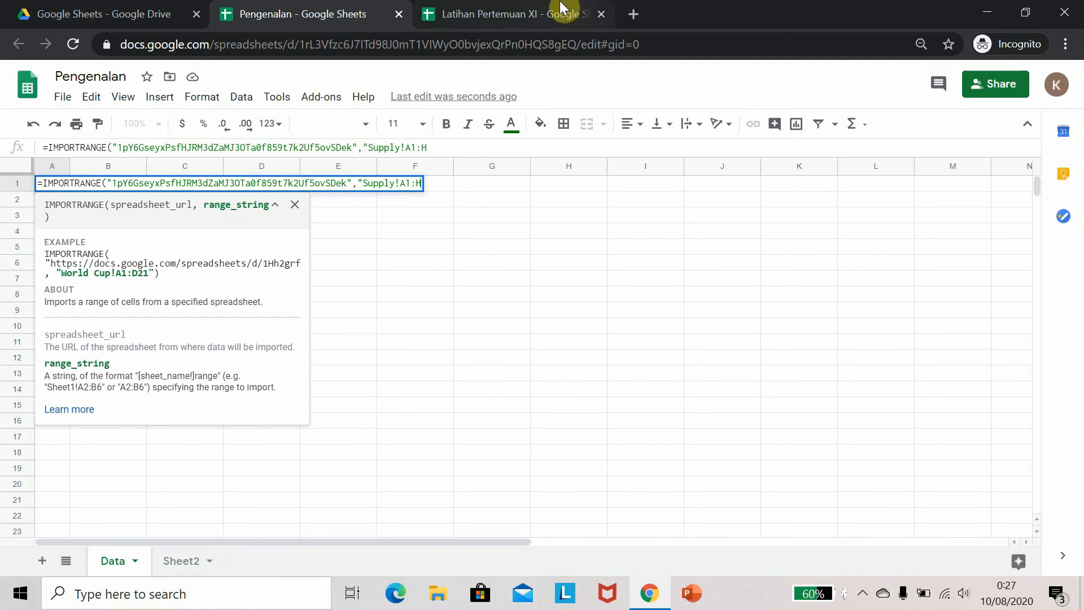
Complete the range as "Supply!A1:H217", close the formula and enter it
{"action": "left_click", "coordinate": [559, 14]}
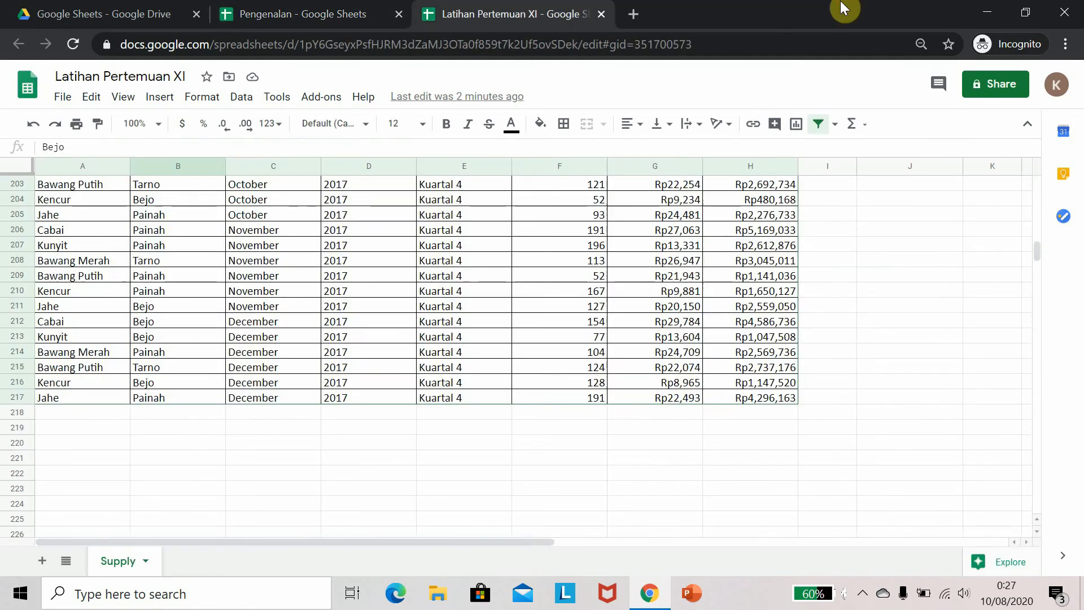
{"action": "left_click", "coordinate": [393, 8]}
{"action": "type", "text": "21"}
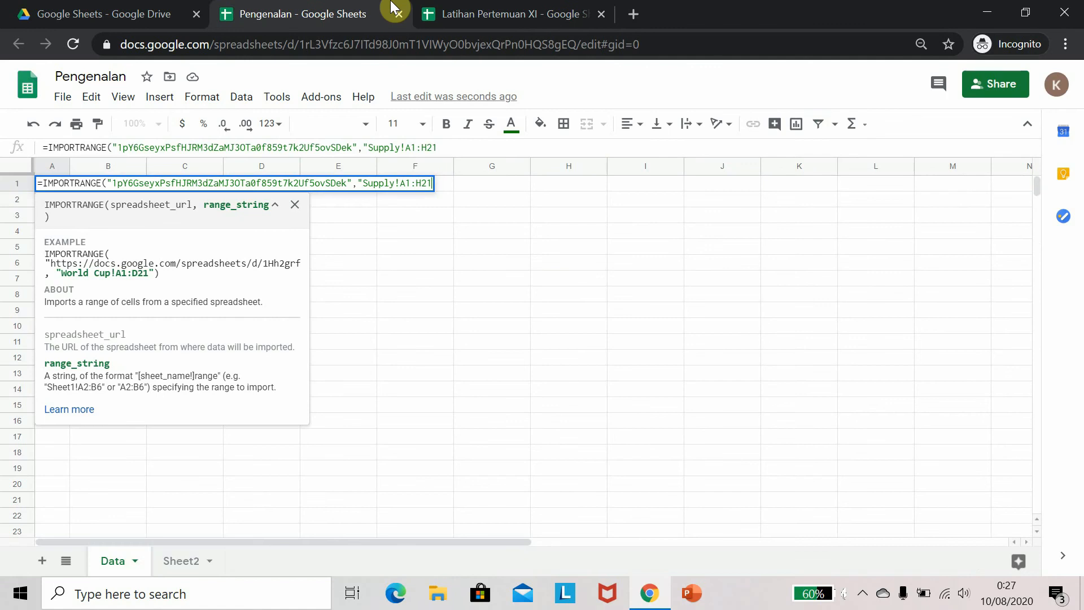
{"action": "type", "text": "7\")"}
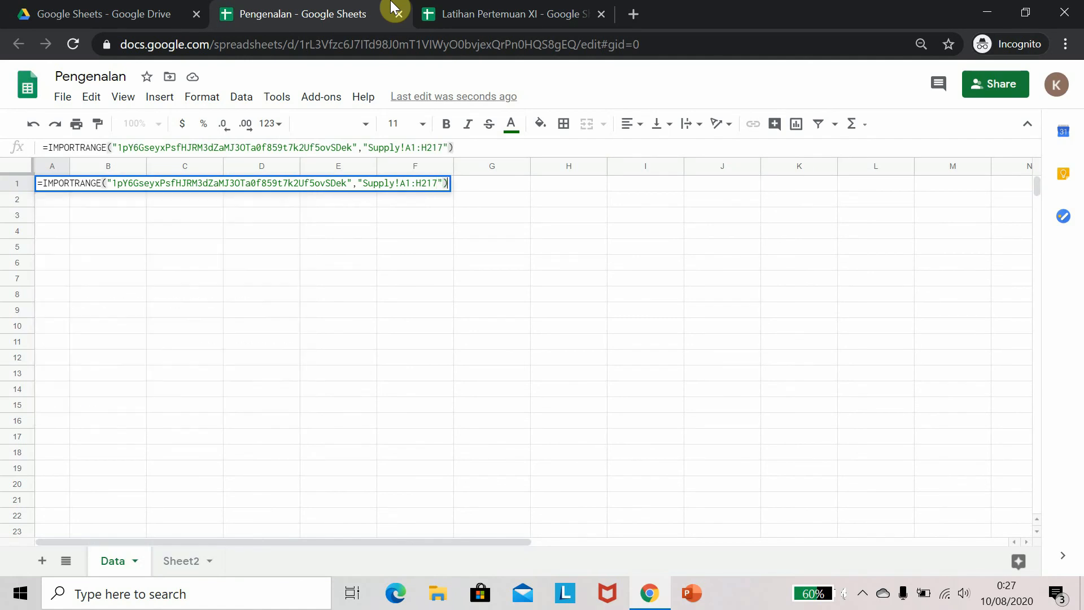
{"action": "key", "text": "Return"}
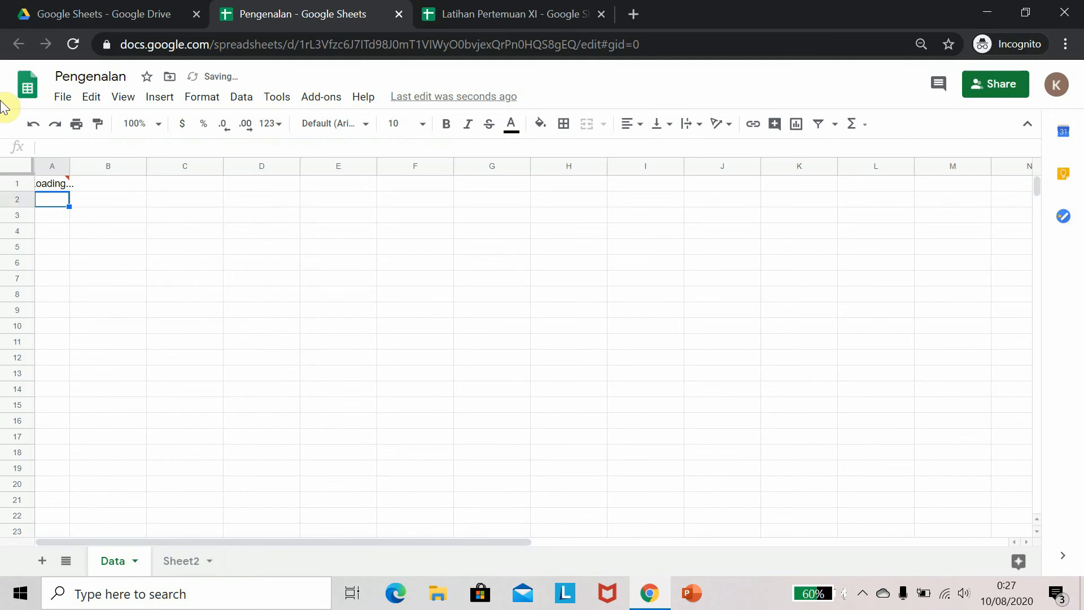
Compare the imported data in Pengenalan with the Supply sheet of Latihan Pertemuan XI
{"action": "mouse_move", "coordinate": [66, 184]}
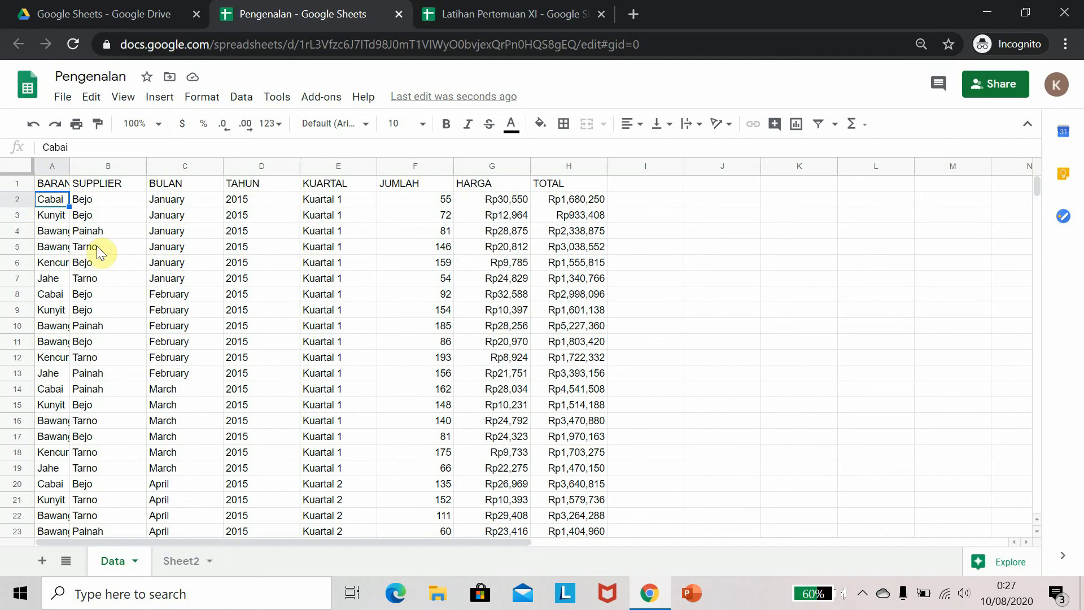
{"action": "left_click", "coordinate": [467, 14]}
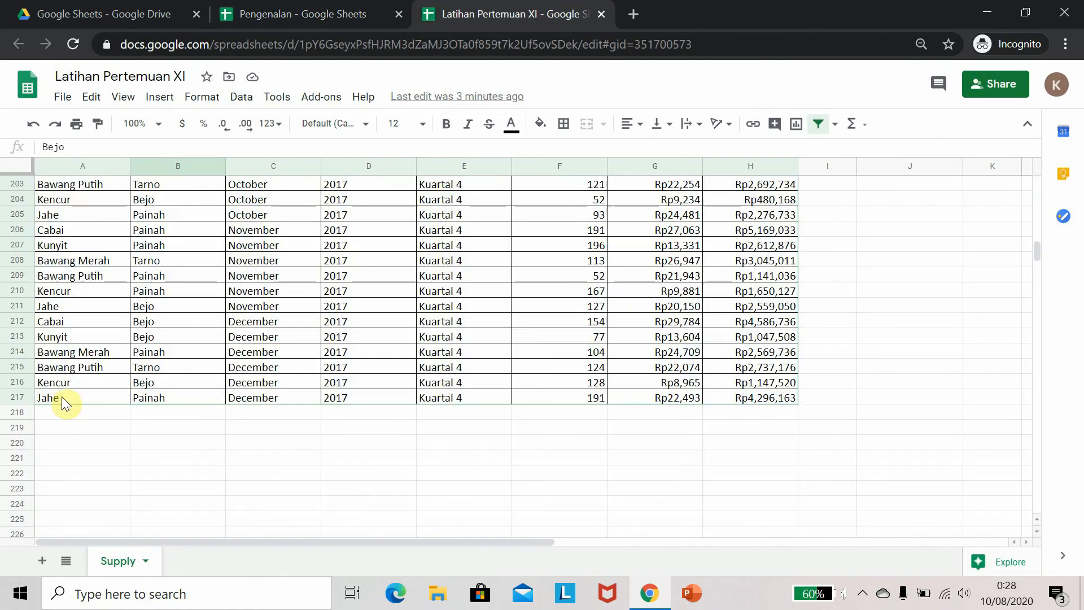
{"action": "left_click", "coordinate": [291, 13]}
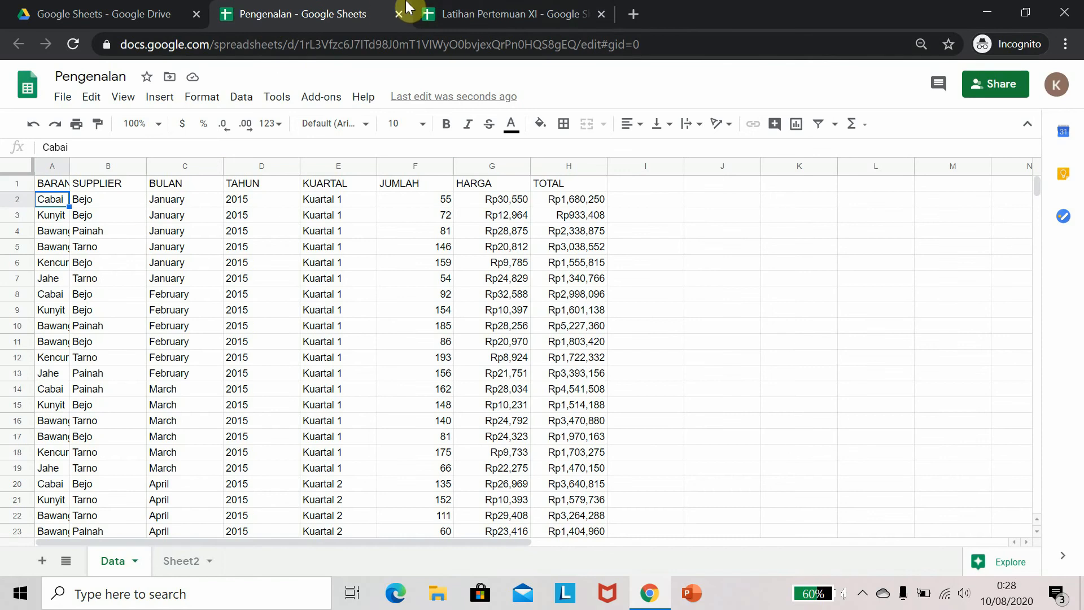
{"action": "left_click", "coordinate": [426, 13]}
{"action": "left_click_drag", "start_coordinate": [1034, 252], "coordinate": [1036, 180]}
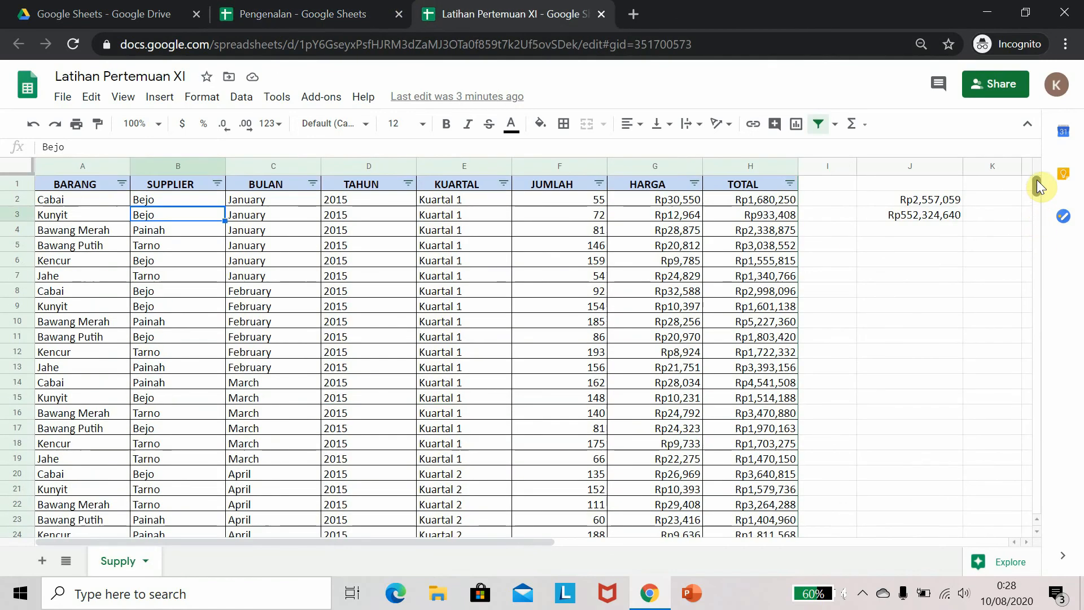
{"action": "left_click", "coordinate": [79, 196]}
{"action": "left_click", "coordinate": [214, 8]}
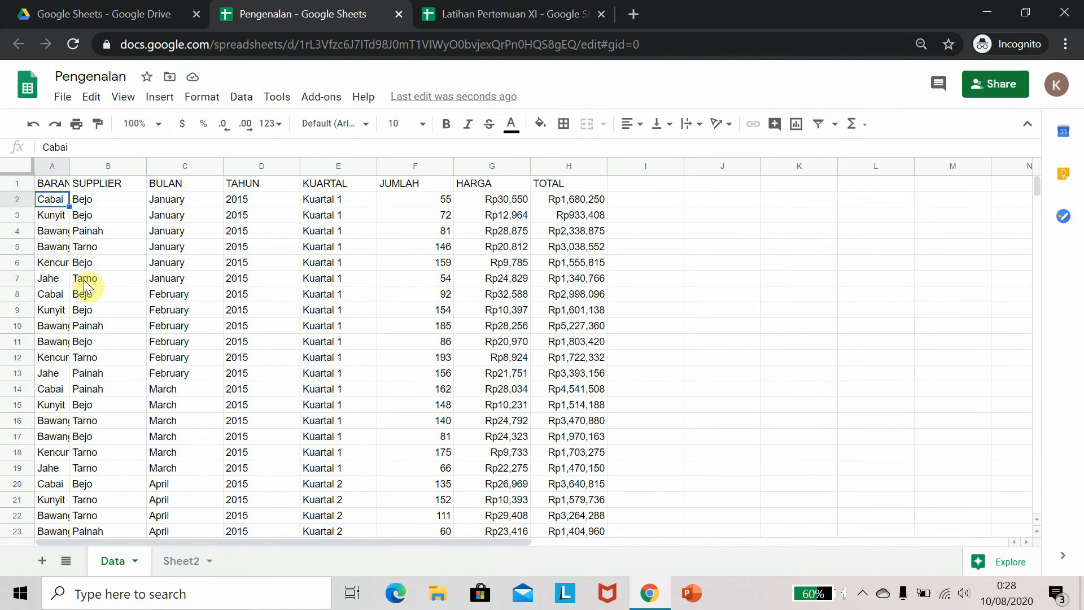
{"action": "left_click", "coordinate": [452, 11]}
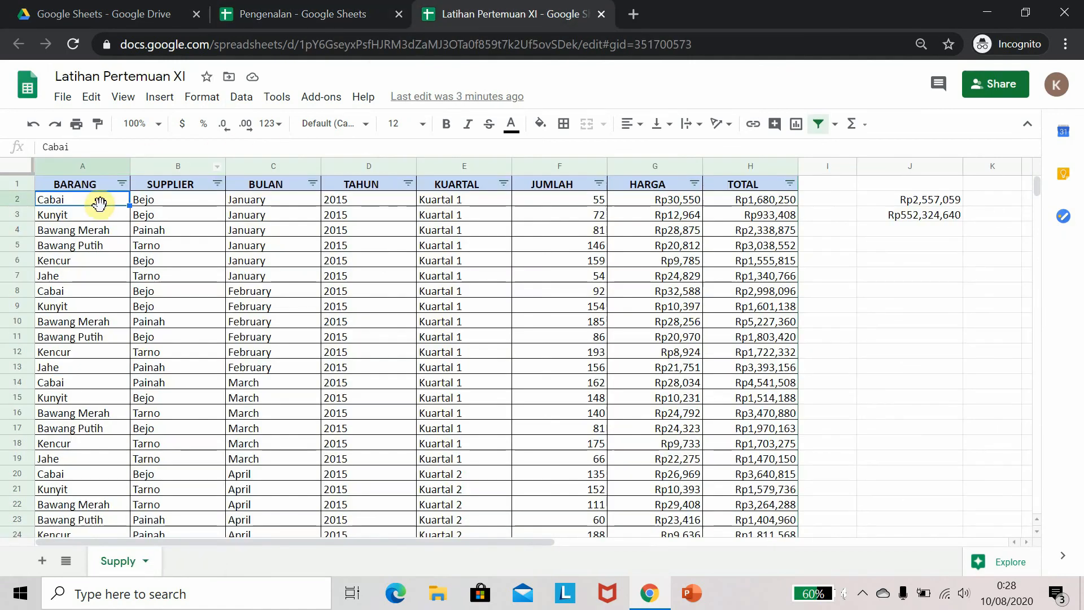
Copy Kunyit from cell A3 and paste it over cell A2 in the source Supply sheet
{"action": "left_click", "coordinate": [82, 215]}
{"action": "key", "text": "ctrl+c"}
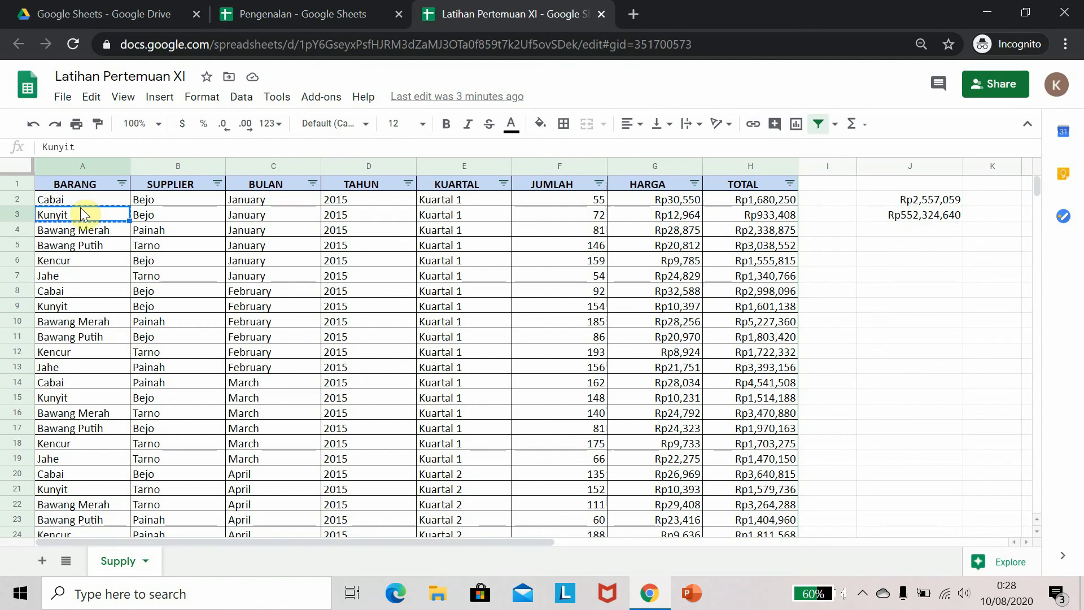
{"action": "left_click", "coordinate": [80, 199]}
{"action": "key", "text": "ctrl+v"}
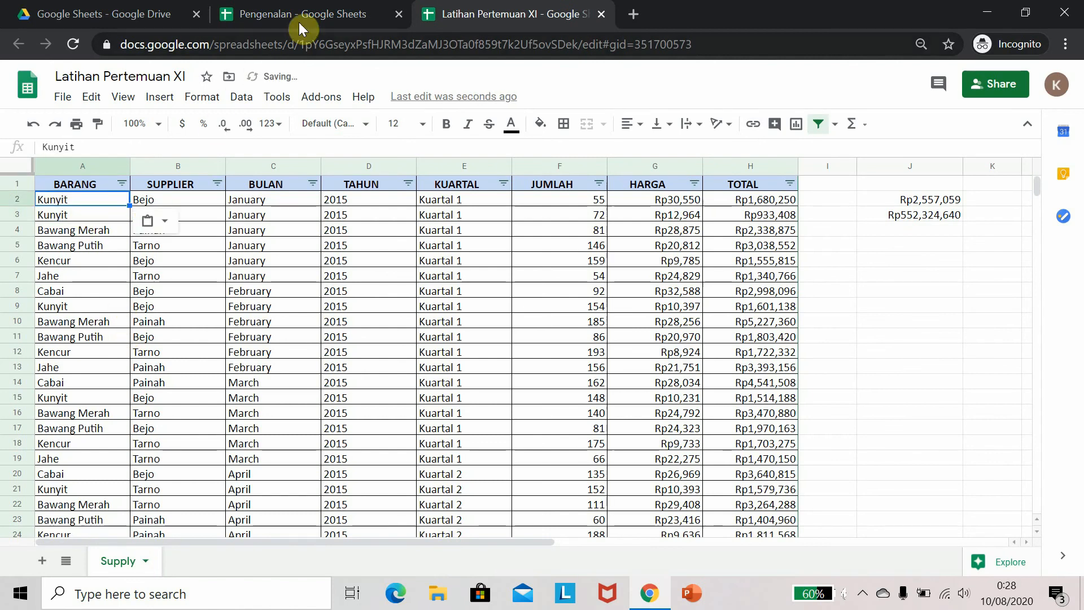
Check the imported data in Pengenalan, then undo the Kunyit paste in cell A2 of the source Supply sheet
{"action": "left_click", "coordinate": [314, 13]}
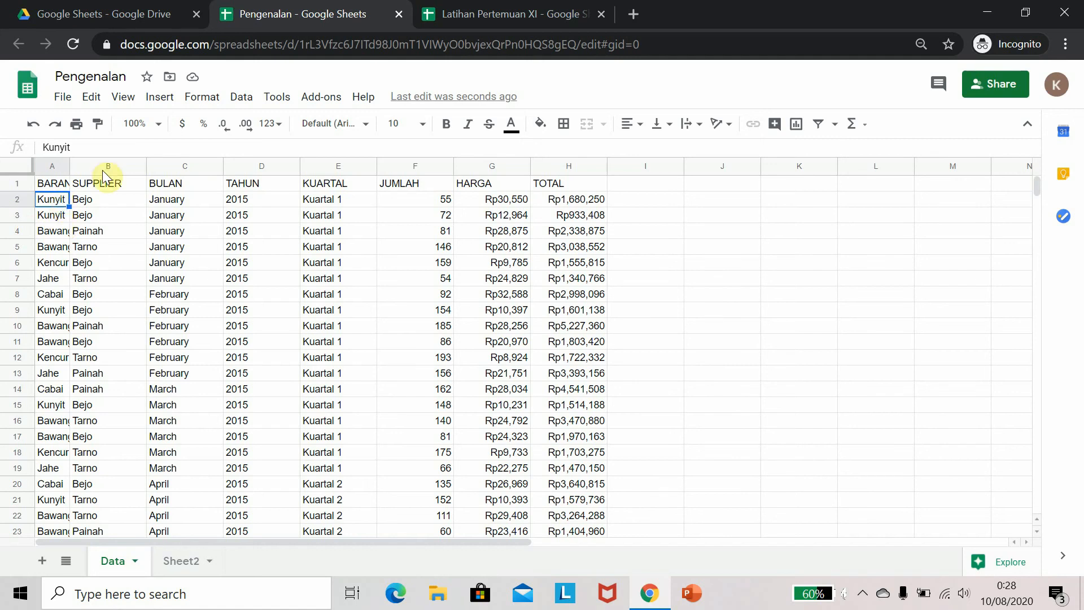
{"action": "left_click", "coordinate": [478, 12]}
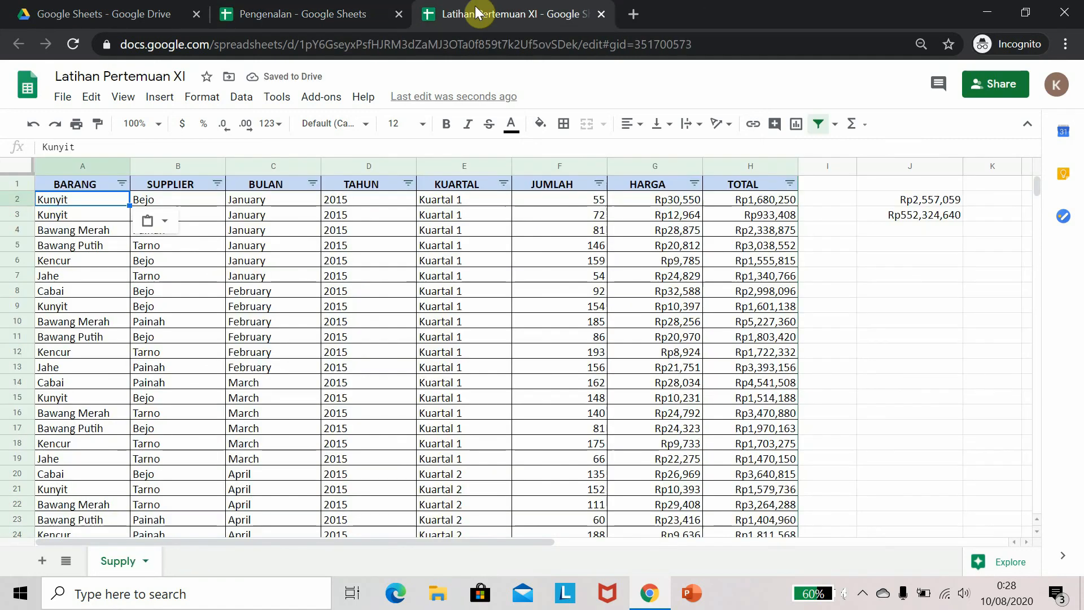
{"action": "left_click", "coordinate": [307, 11]}
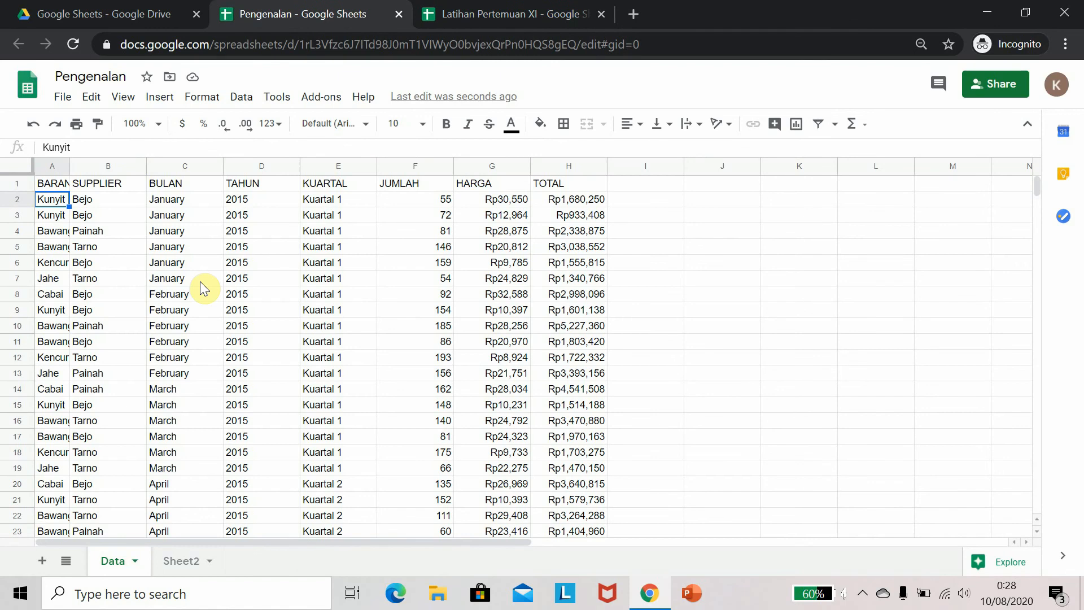
{"action": "key", "text": "ctrl+z"}
{"action": "left_click", "coordinate": [497, 14]}
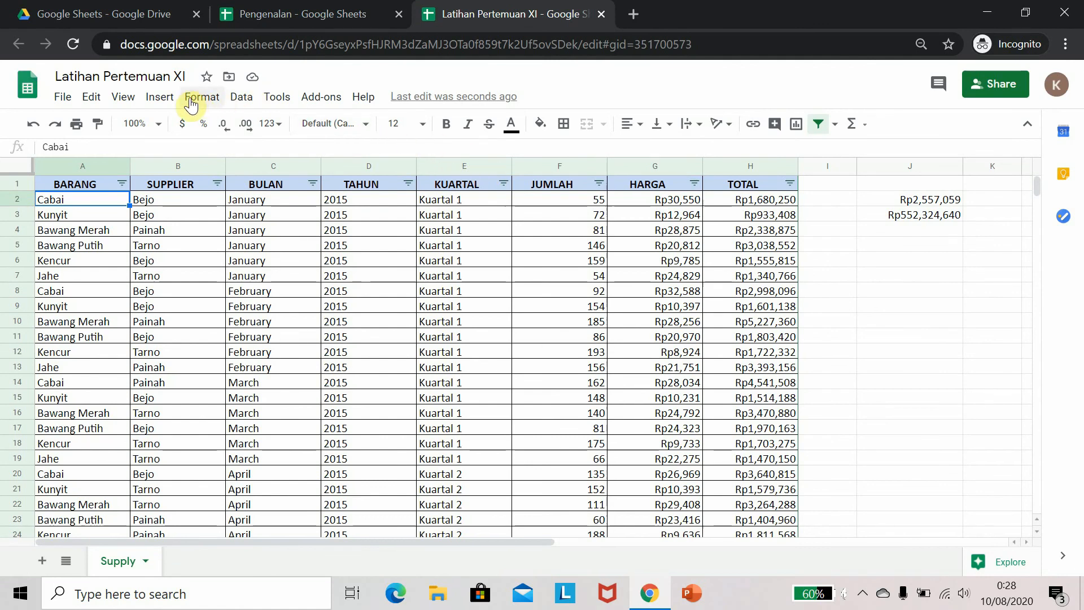
{"action": "left_click", "coordinate": [161, 97]}
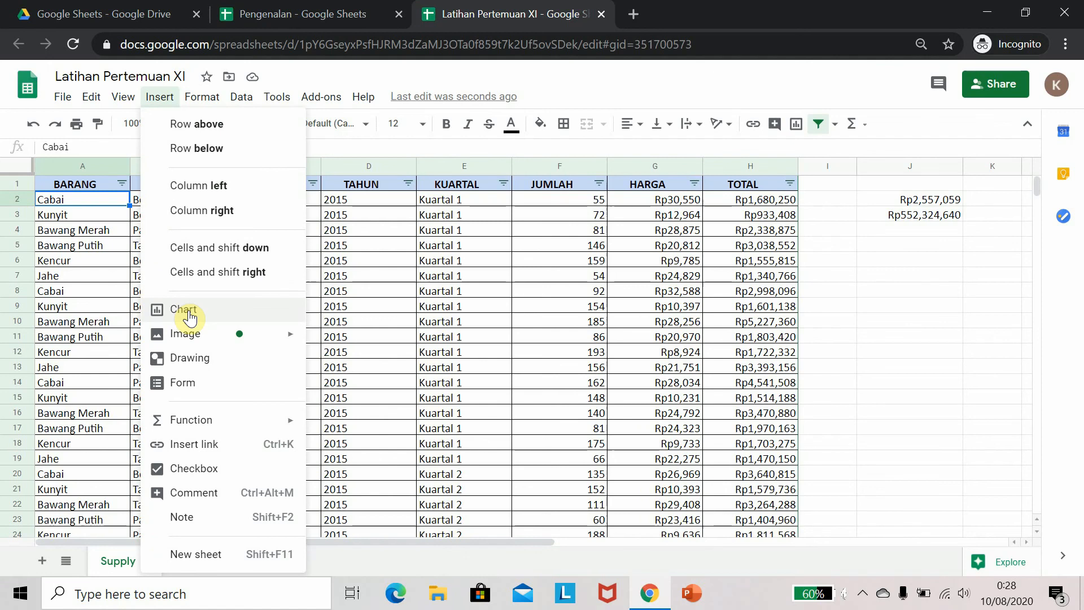
{"action": "mouse_move", "coordinate": [212, 423]}
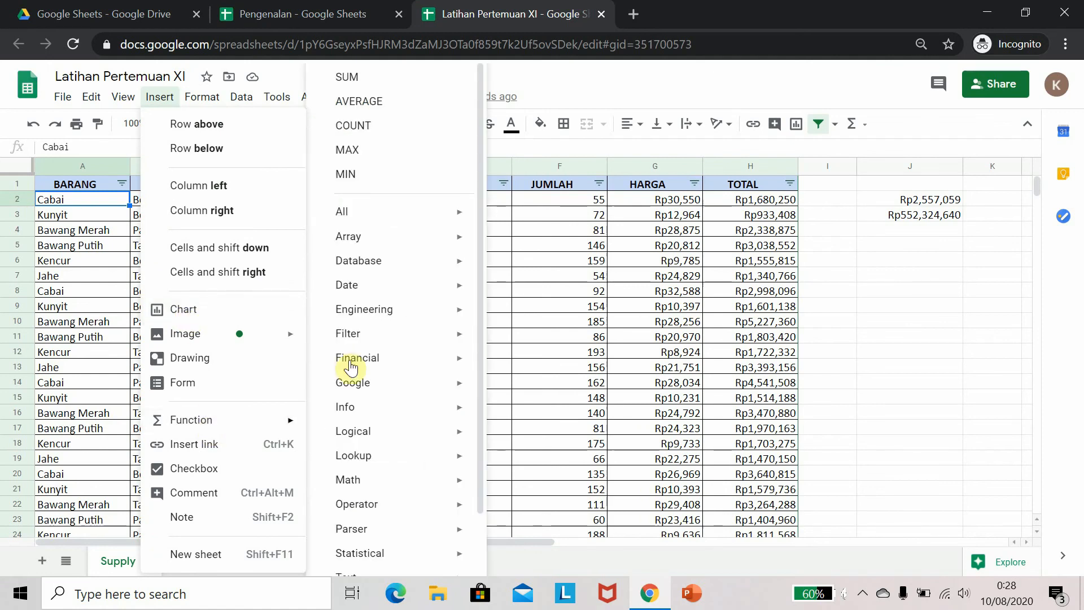
{"action": "left_click", "coordinate": [827, 320]}
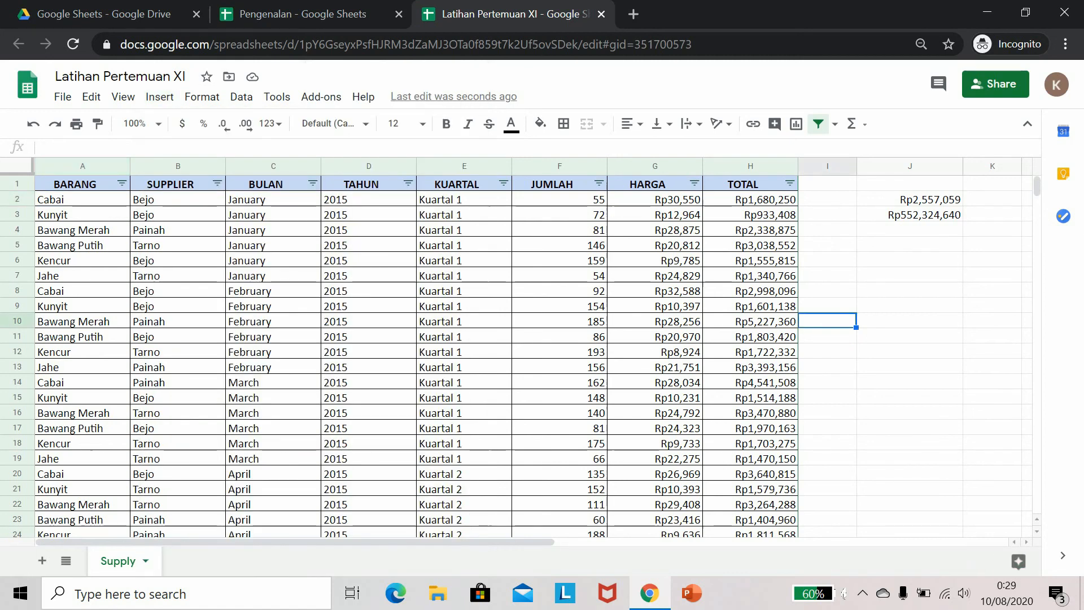